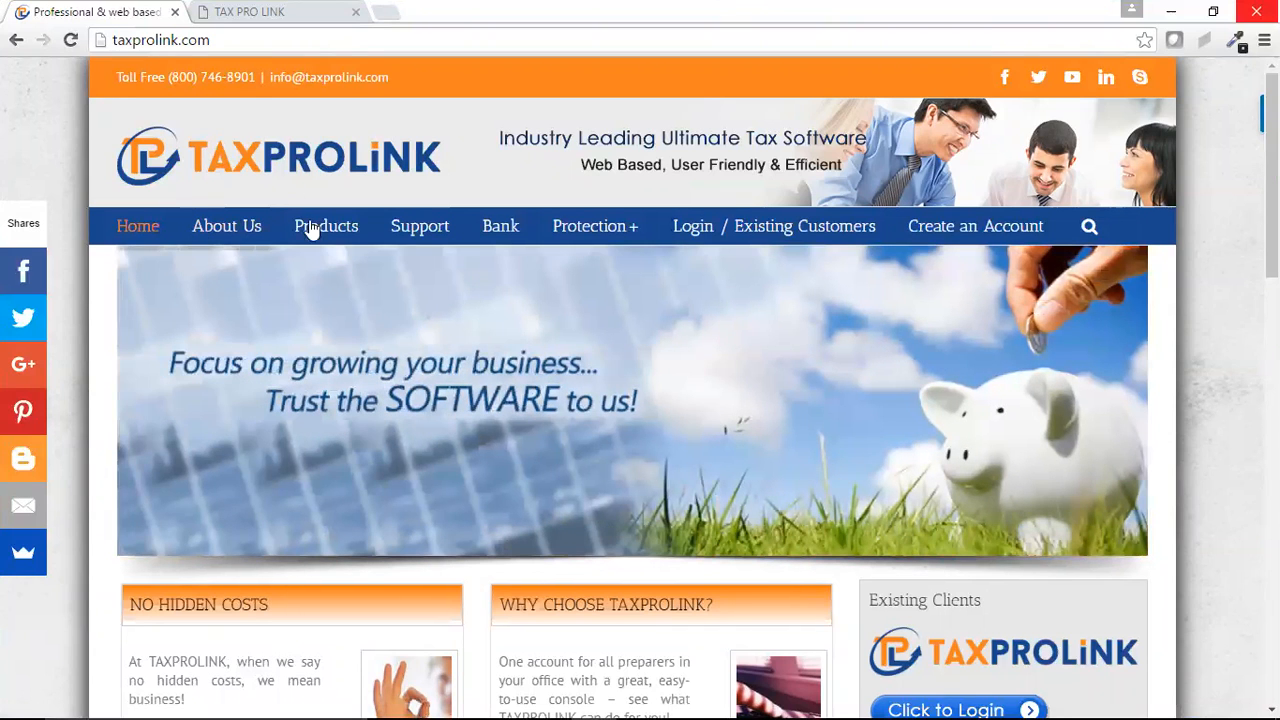
View the banking partners page and the Protection+ audit assistance page on the TaxProLink website
{"action": "left_click", "coordinate": [508, 236]}
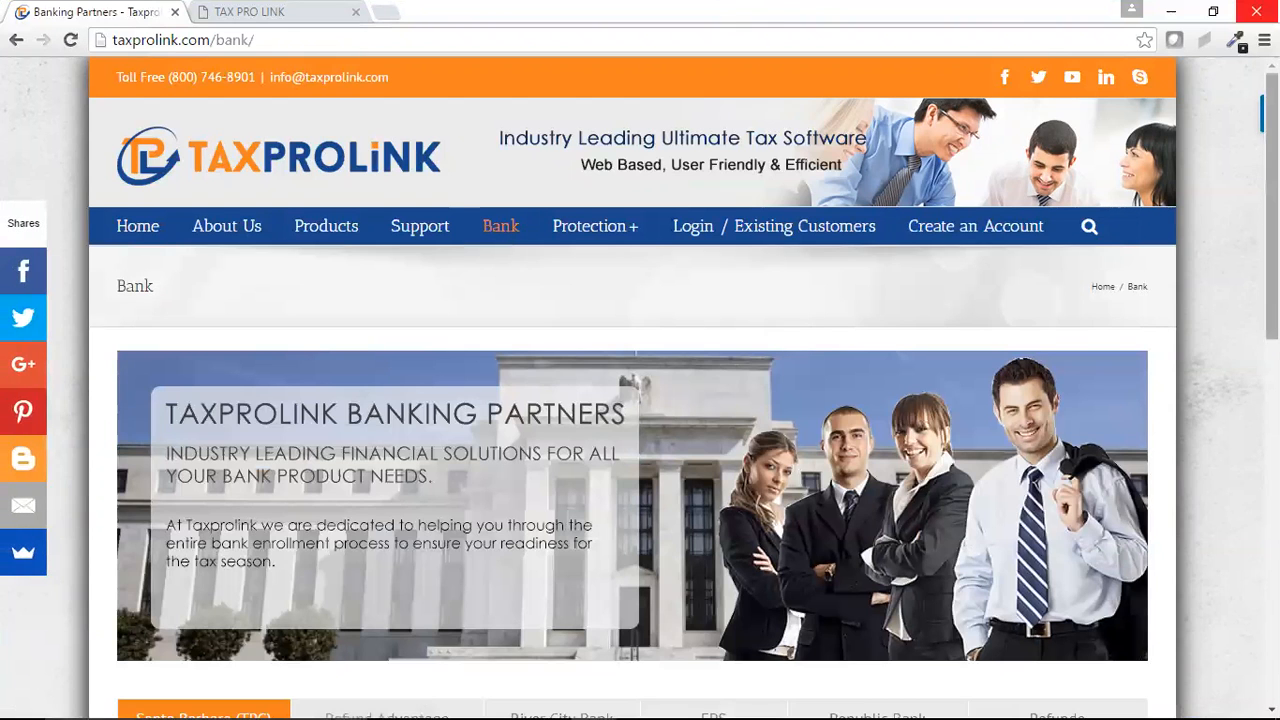
{"action": "scroll", "coordinate": [632, 400], "scroll_direction": "down", "scroll_amount": 2}
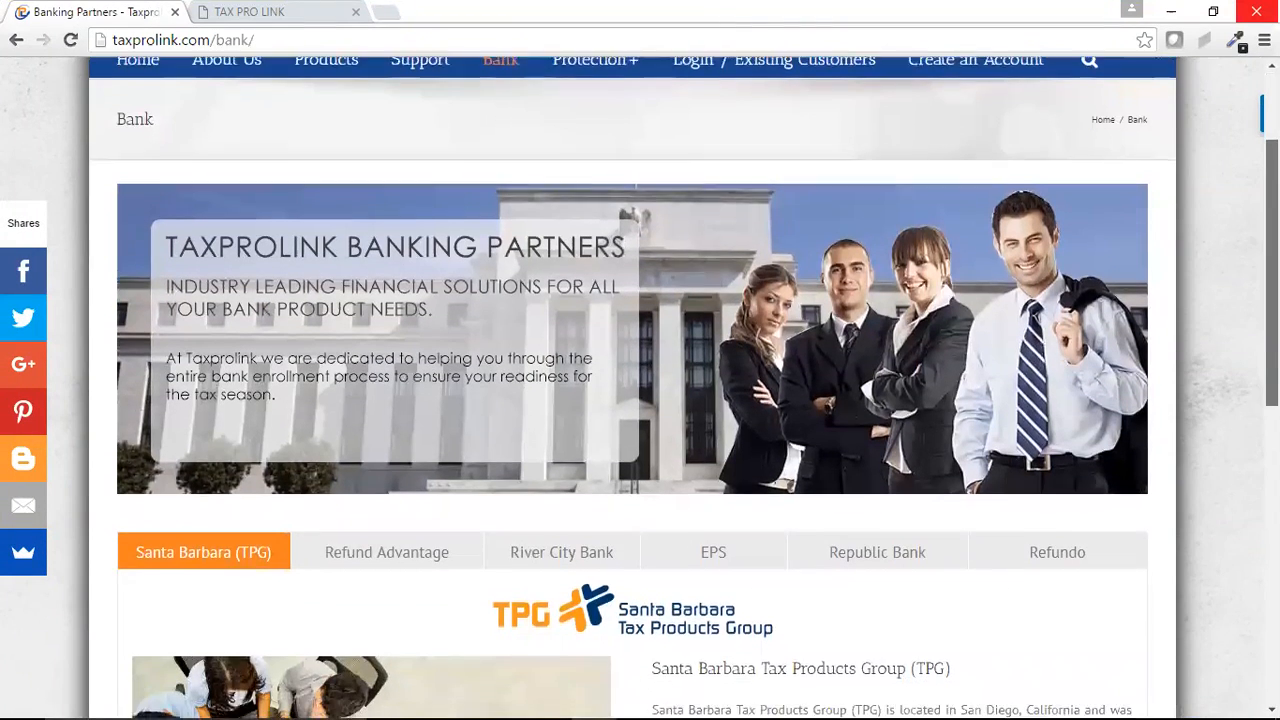
{"action": "scroll", "coordinate": [1208, 236], "scroll_direction": "down", "scroll_amount": 1}
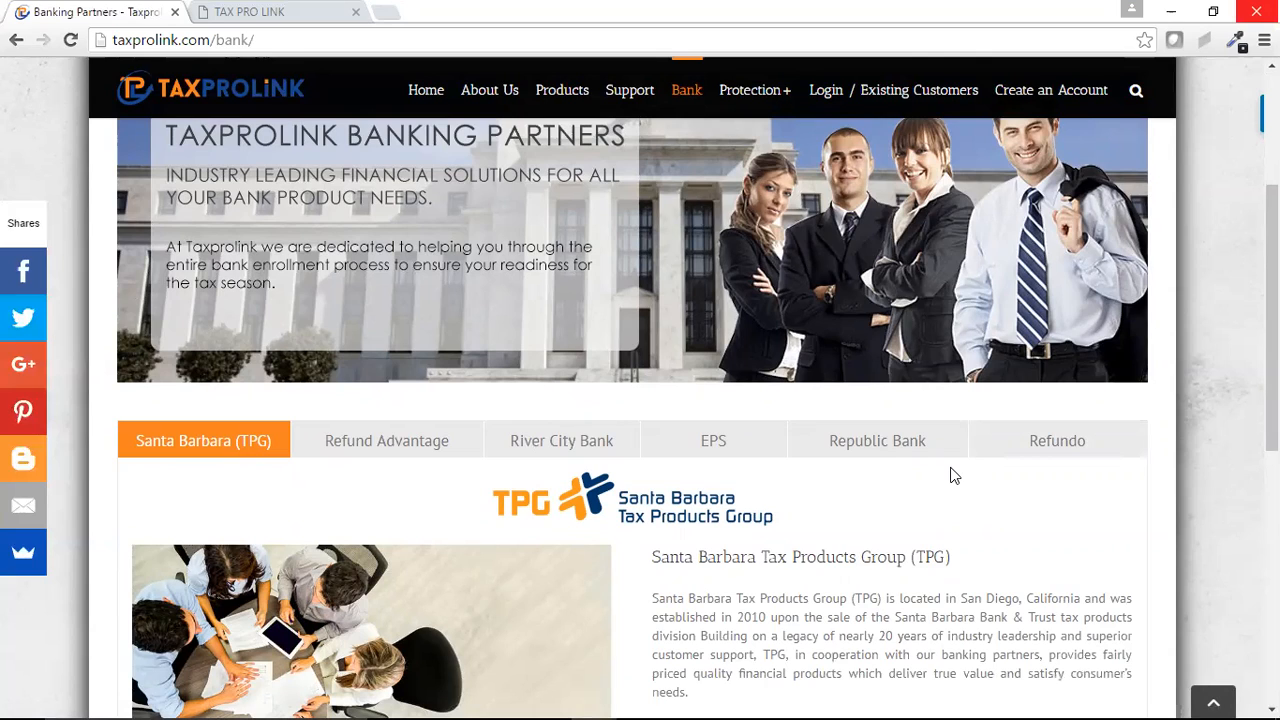
{"action": "left_click", "coordinate": [748, 88]}
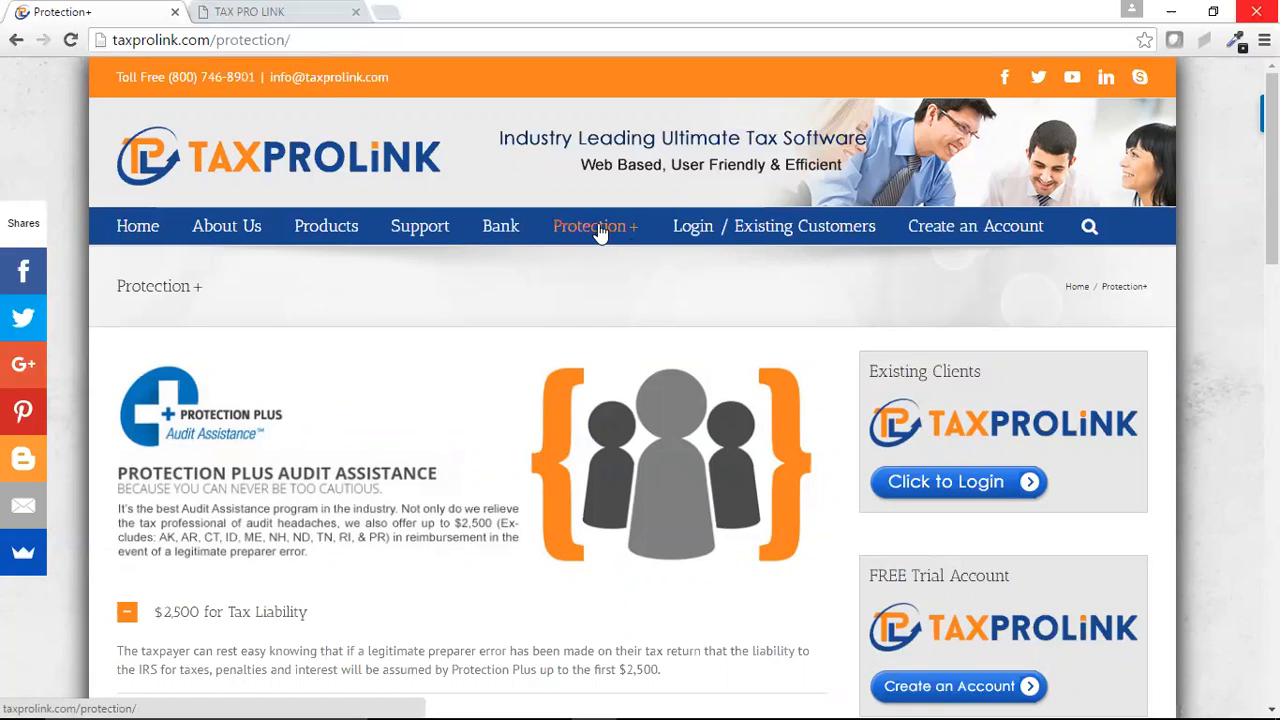
Open the existing customers' login page and enter the account name taxprolinktest and the account password
{"action": "left_click", "coordinate": [788, 229]}
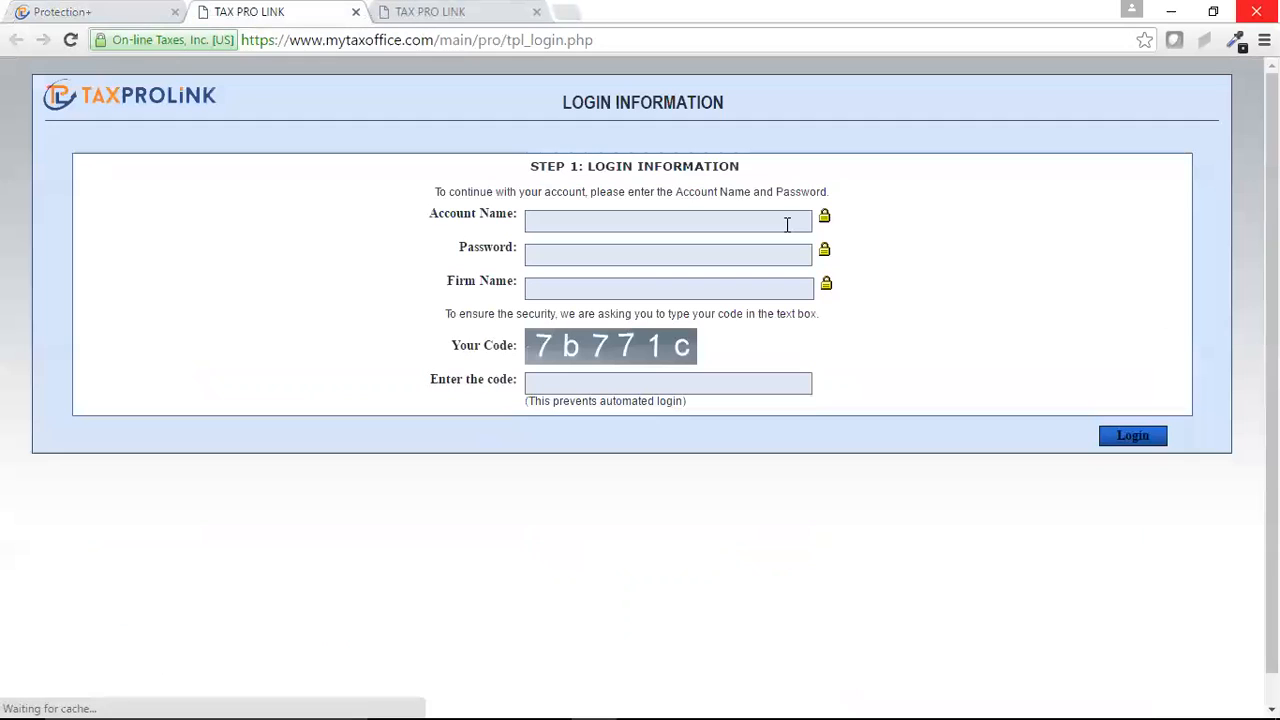
{"action": "left_click", "coordinate": [688, 219]}
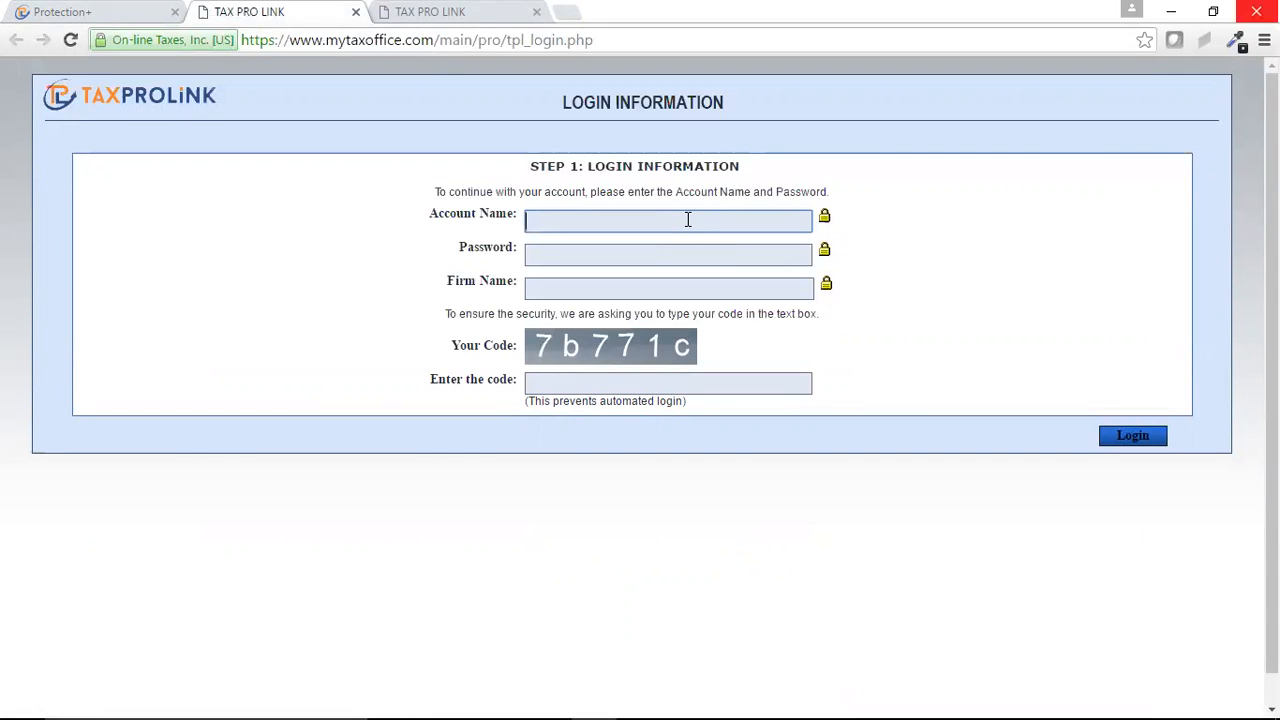
{"action": "type", "text": "taxprolinktest"}
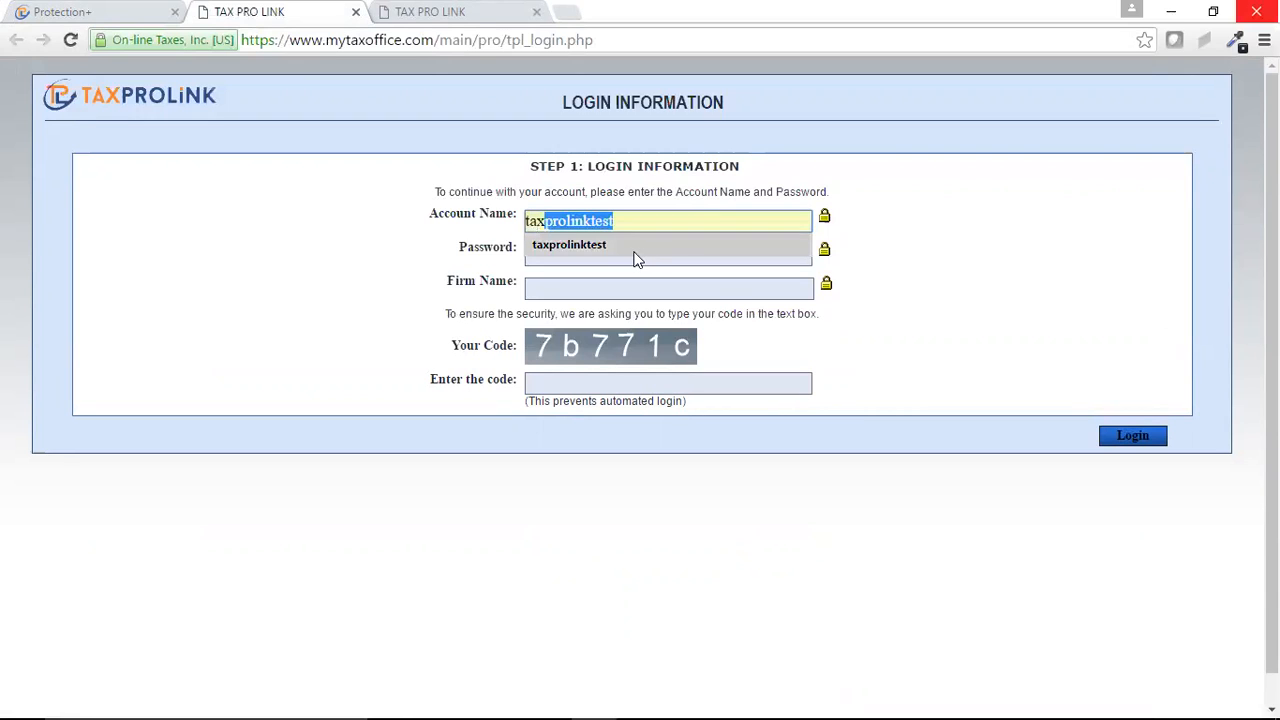
{"action": "left_click", "coordinate": [634, 247]}
{"action": "left_click", "coordinate": [600, 257]}
{"action": "type", "text": "••••••"}
Set the firm name to taxprolinktest, enter the displayed security code, and log in
{"action": "left_click", "coordinate": [581, 286]}
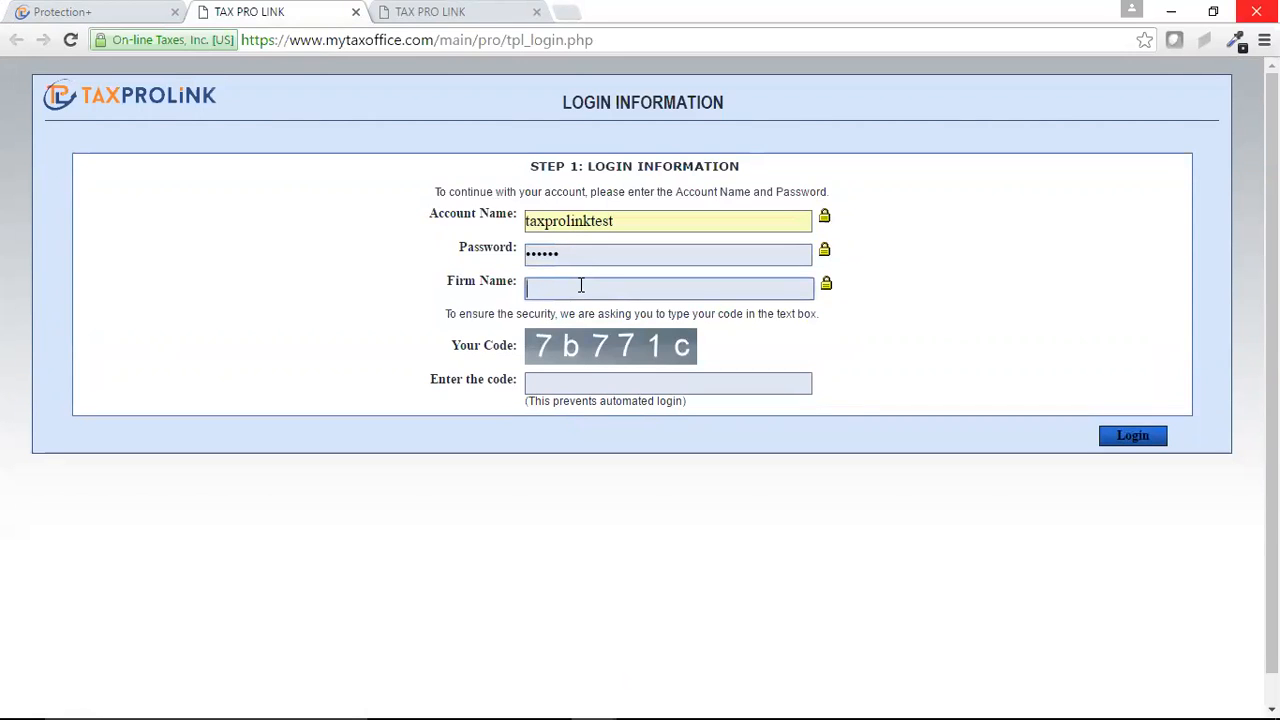
{"action": "type", "text": "taxprol"}
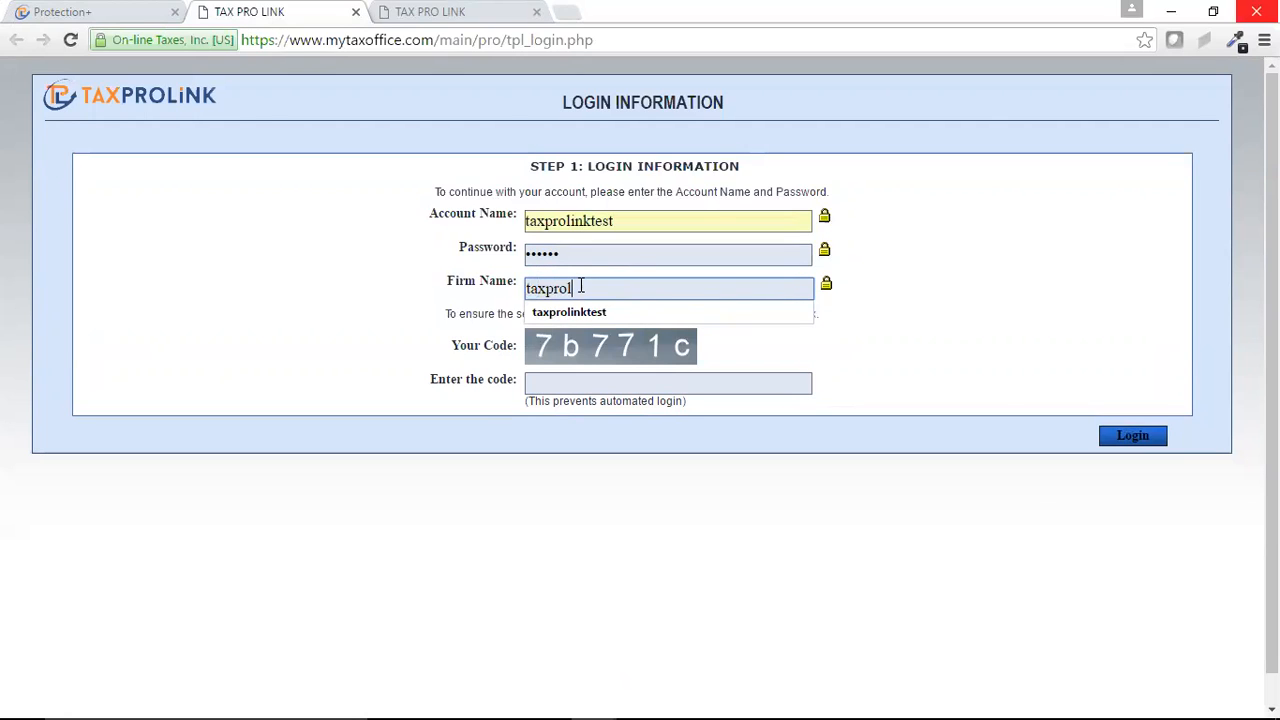
{"action": "left_click", "coordinate": [570, 314]}
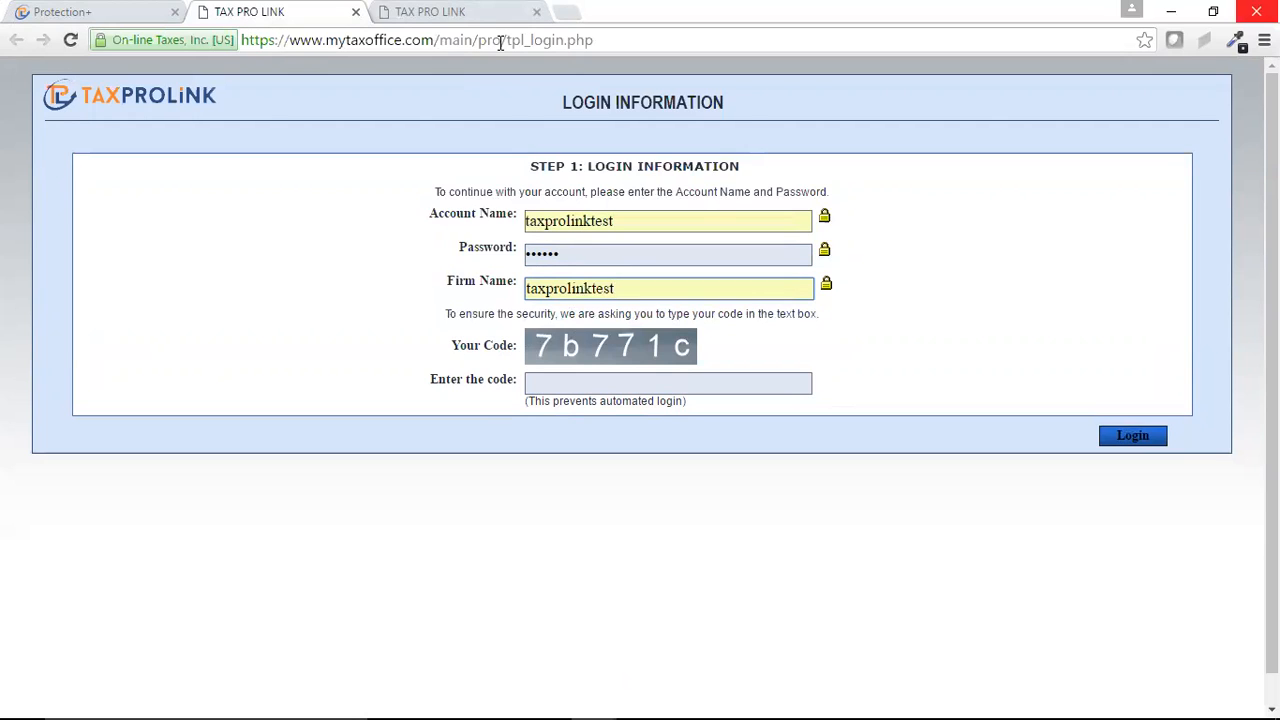
{"action": "left_click", "coordinate": [574, 386]}
{"action": "type", "text": "7b"}
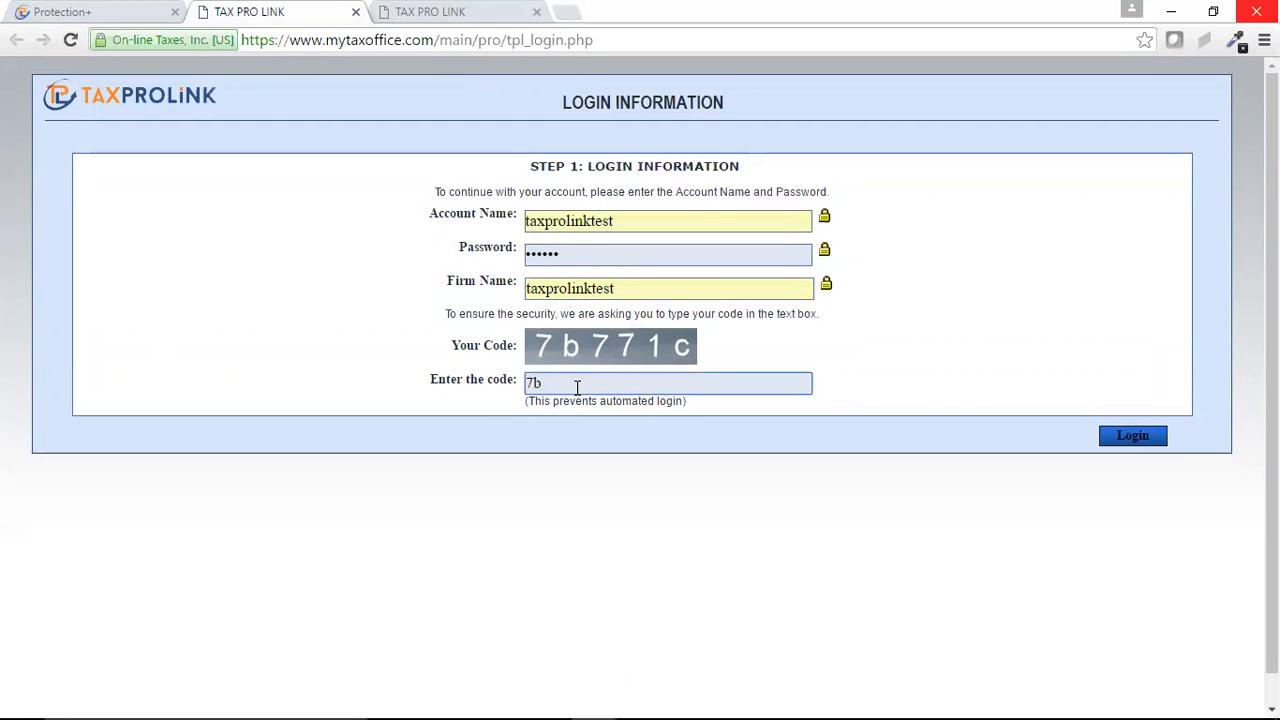
{"action": "type", "text": "771c"}
{"action": "left_click", "coordinate": [1133, 438]}
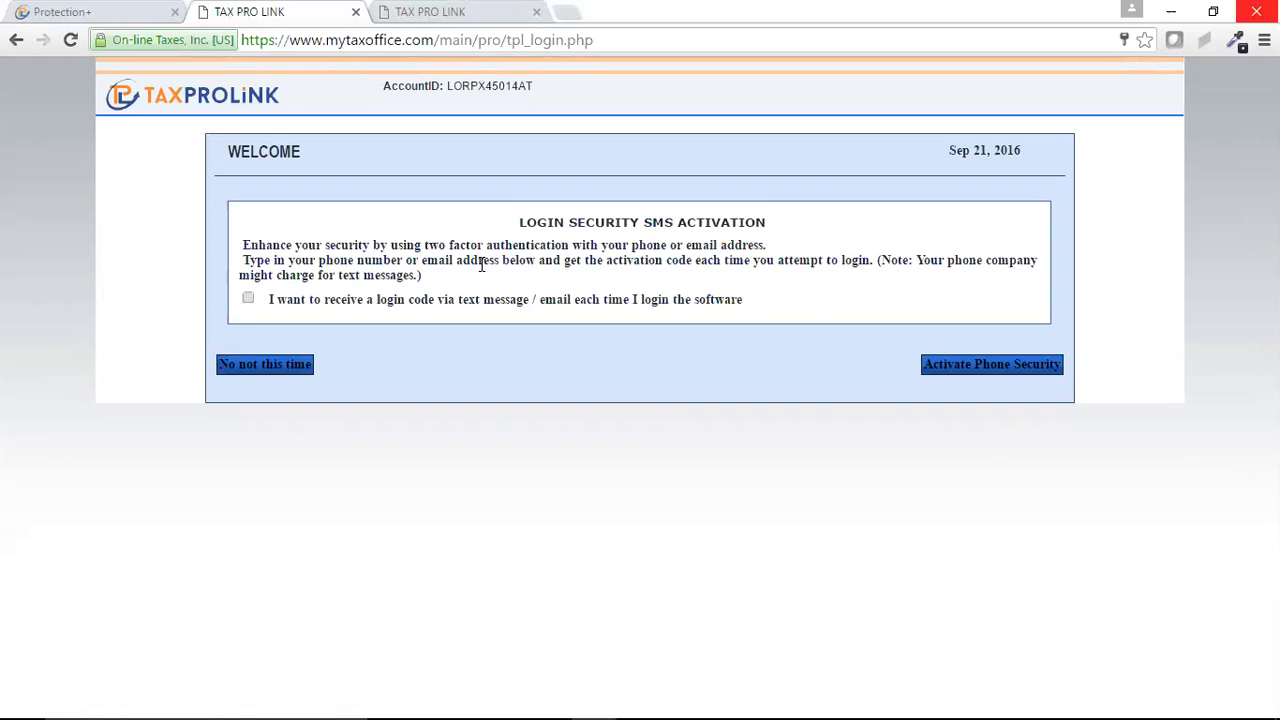
Decline the SMS login security activation and review the message board and e-file summaries in Today's Information
{"action": "left_click", "coordinate": [240, 364]}
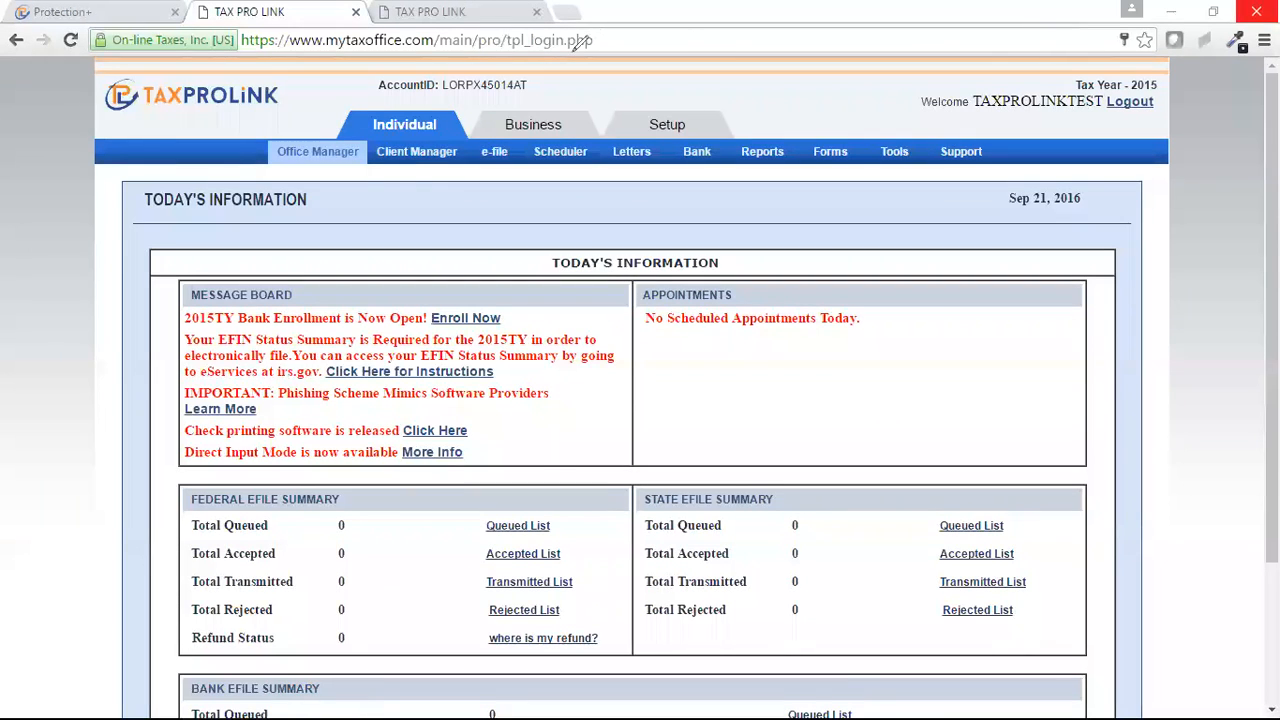
{"action": "mouse_move", "coordinate": [521, 145]}
{"action": "scroll", "coordinate": [1147, 435], "scroll_direction": "down", "scroll_amount": 2}
{"action": "scroll", "coordinate": [640, 390], "scroll_direction": "down", "scroll_amount": 3}
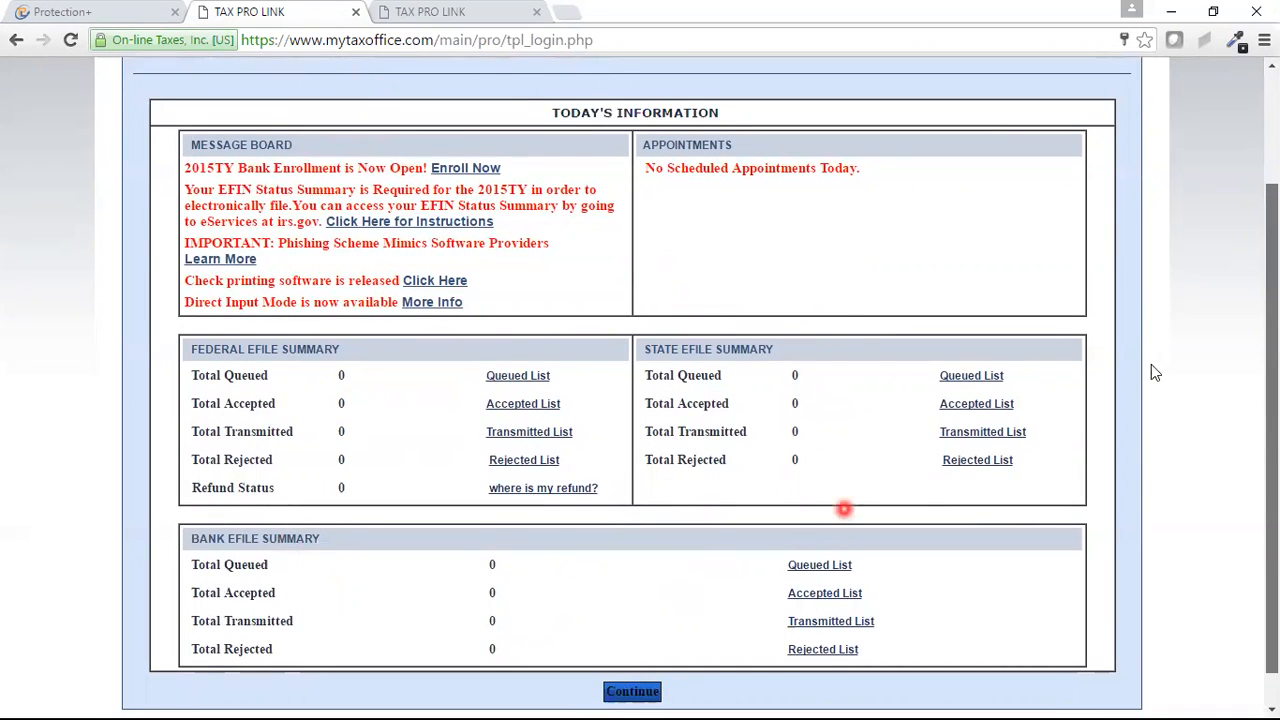
{"action": "scroll", "coordinate": [528, 610], "scroll_direction": "down", "scroll_amount": 1}
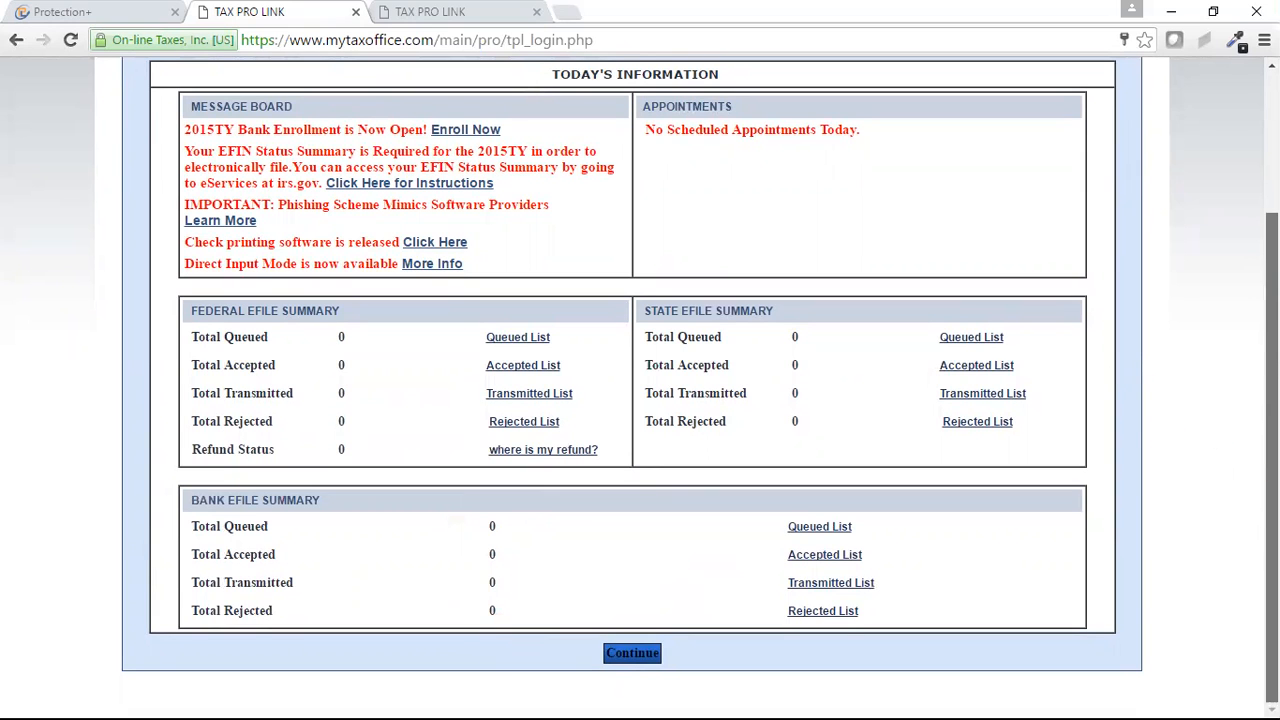
{"action": "scroll", "coordinate": [1272, 362], "scroll_direction": "up", "scroll_amount": 2}
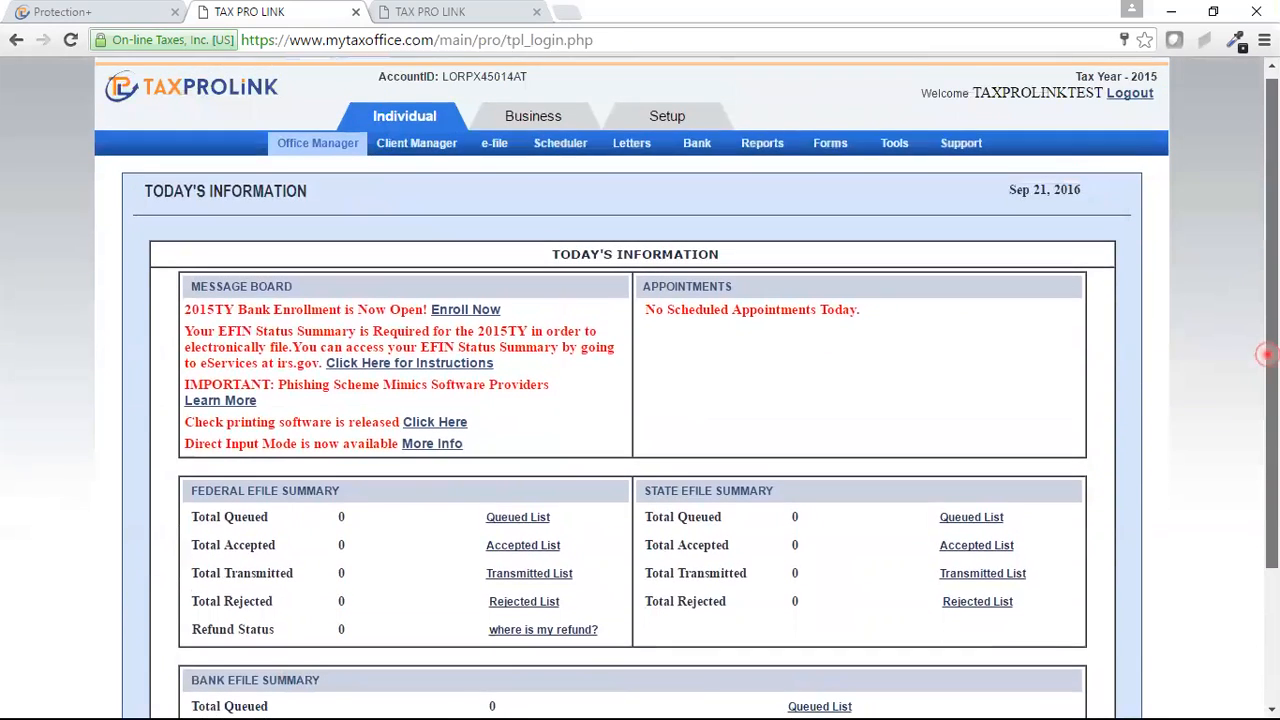
Switch from the Individual to the Business section and examine its return types from 1120S to 8849
{"action": "left_click", "coordinate": [403, 143]}
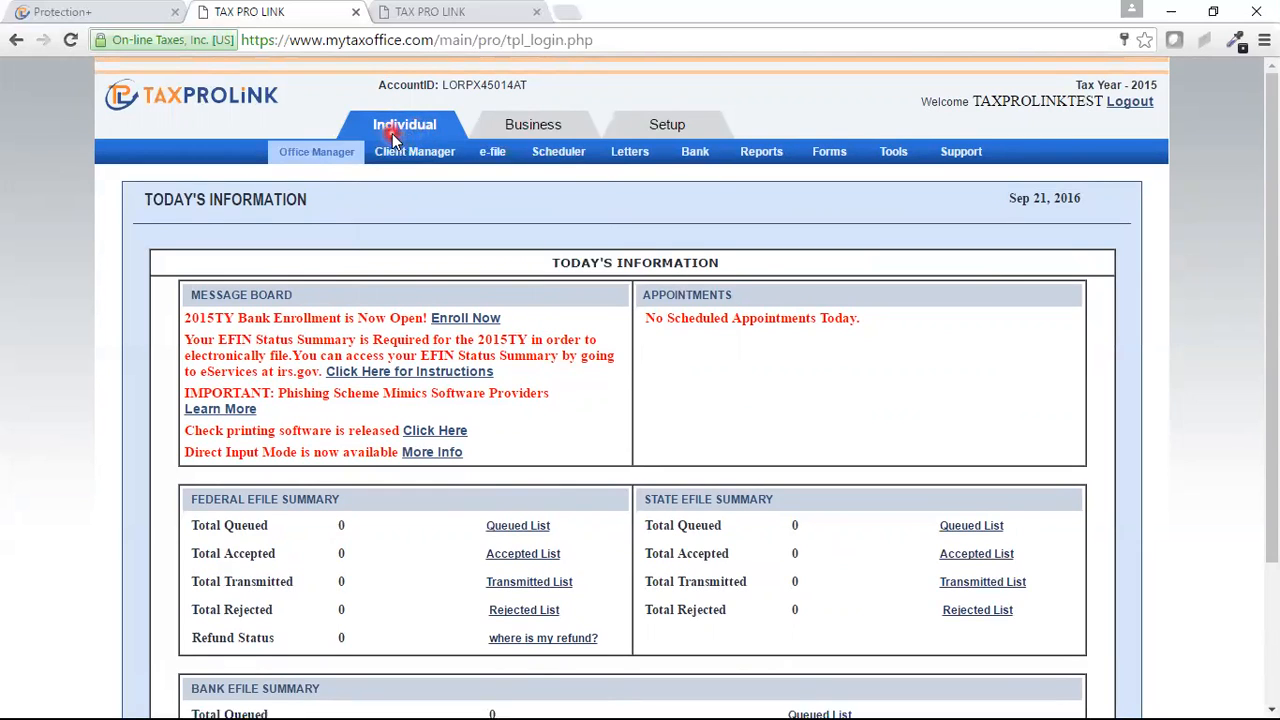
{"action": "left_click", "coordinate": [536, 131]}
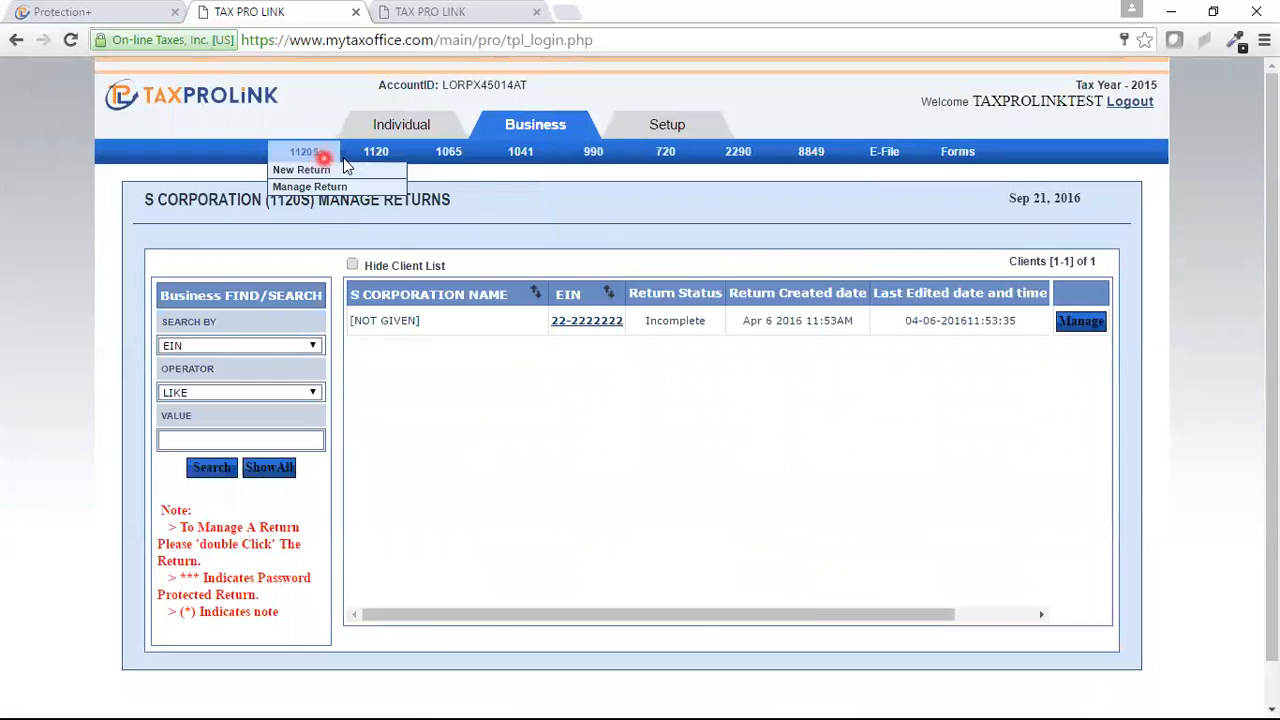
{"action": "mouse_move", "coordinate": [350, 160]}
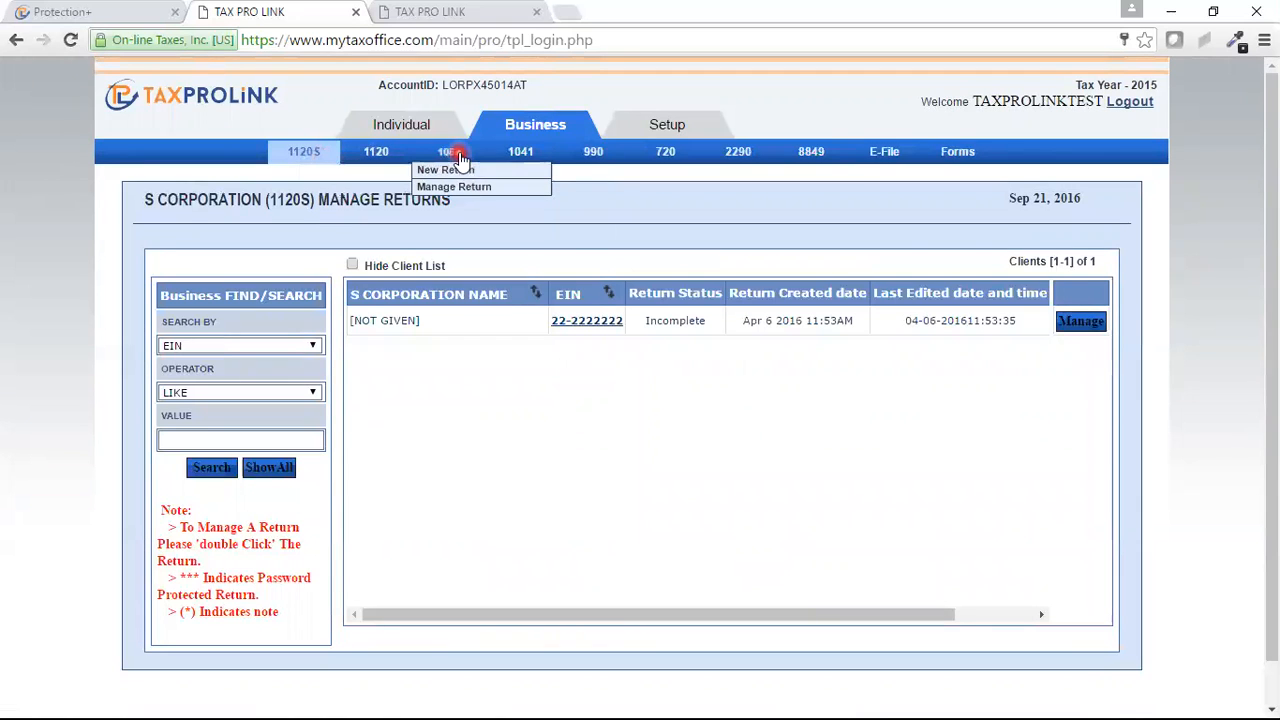
{"action": "mouse_move", "coordinate": [520, 155]}
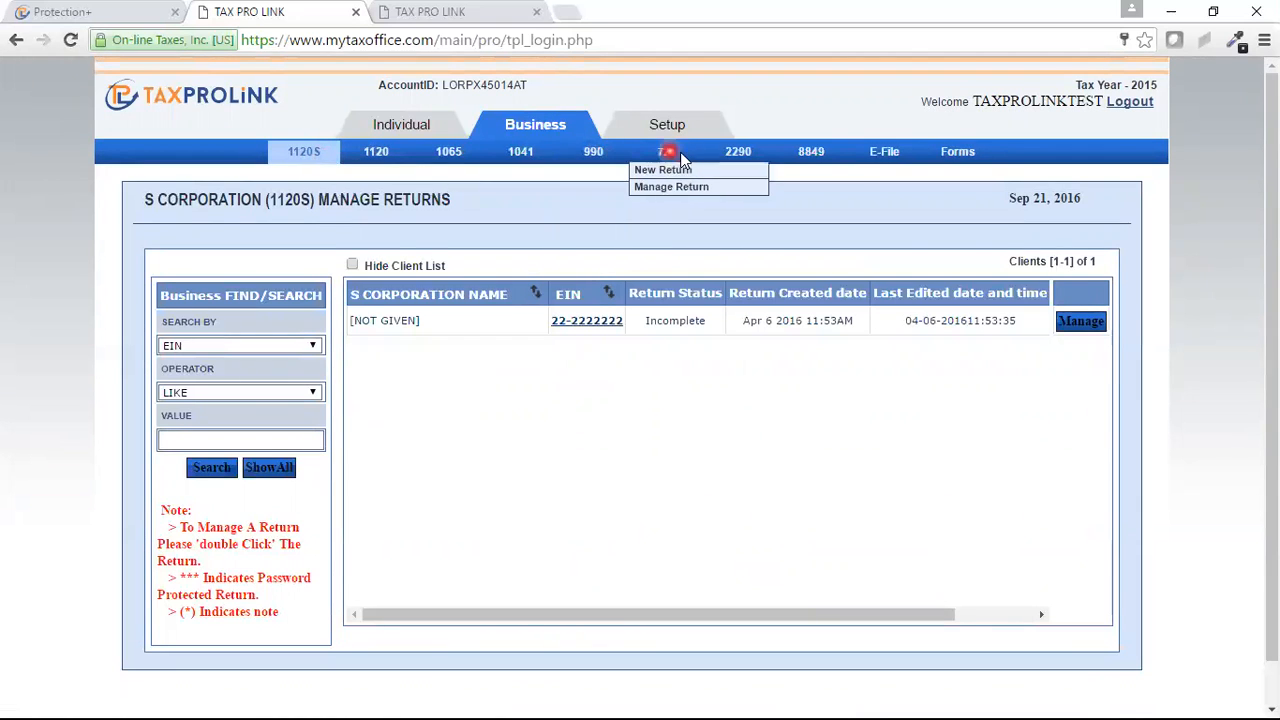
{"action": "mouse_move", "coordinate": [735, 157]}
{"action": "mouse_move", "coordinate": [780, 155]}
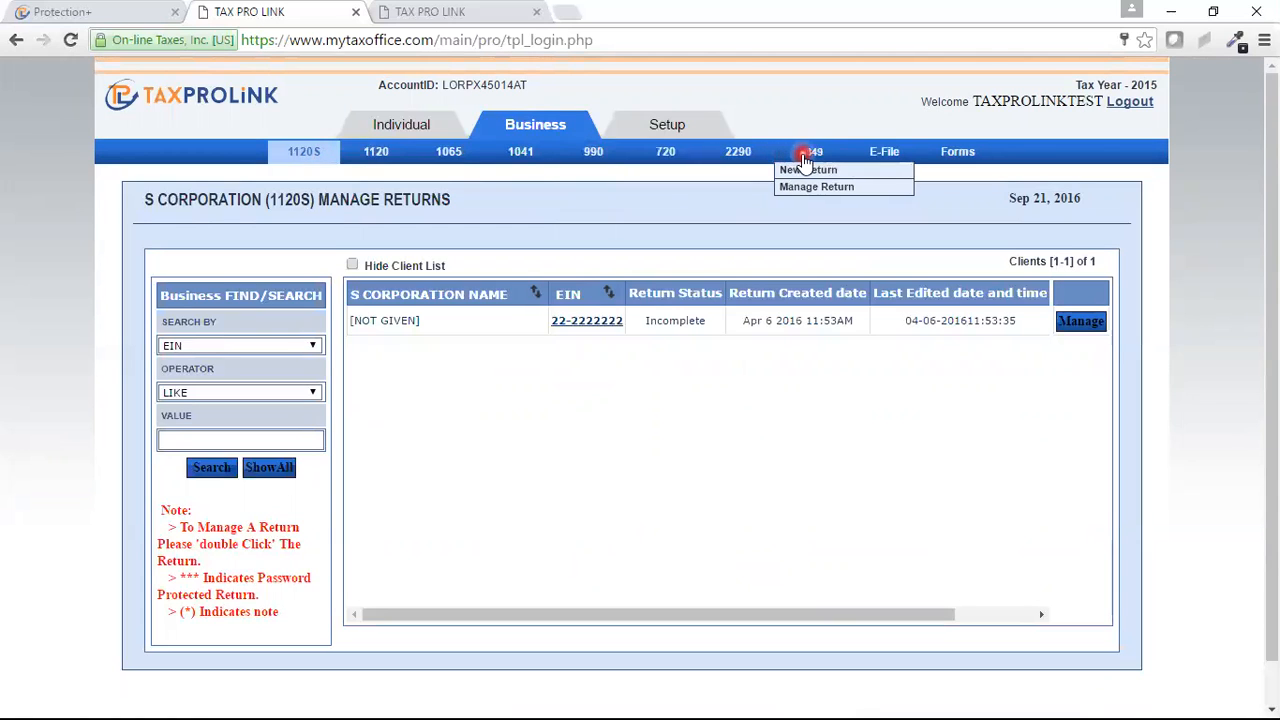
{"action": "mouse_move", "coordinate": [955, 158]}
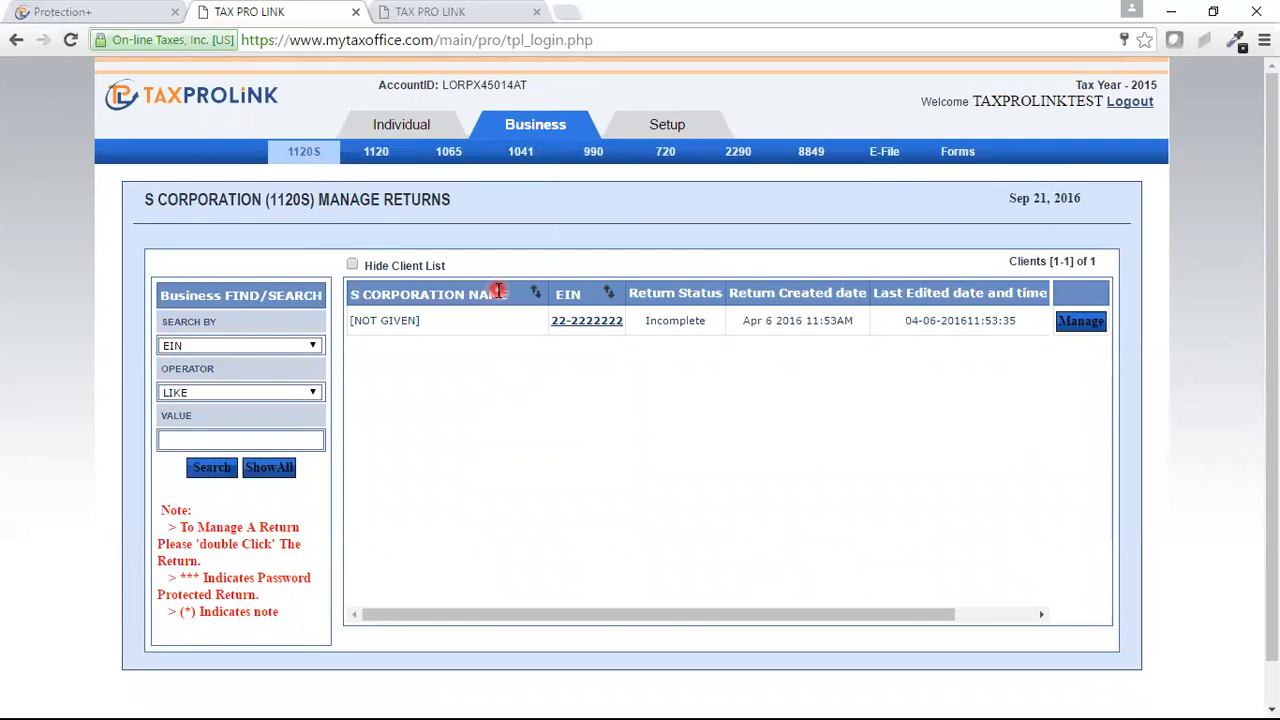
Open the preparer list in Setup, view the Data Entry Only preparer's login security questions, and return to the list
{"action": "left_click", "coordinate": [671, 131]}
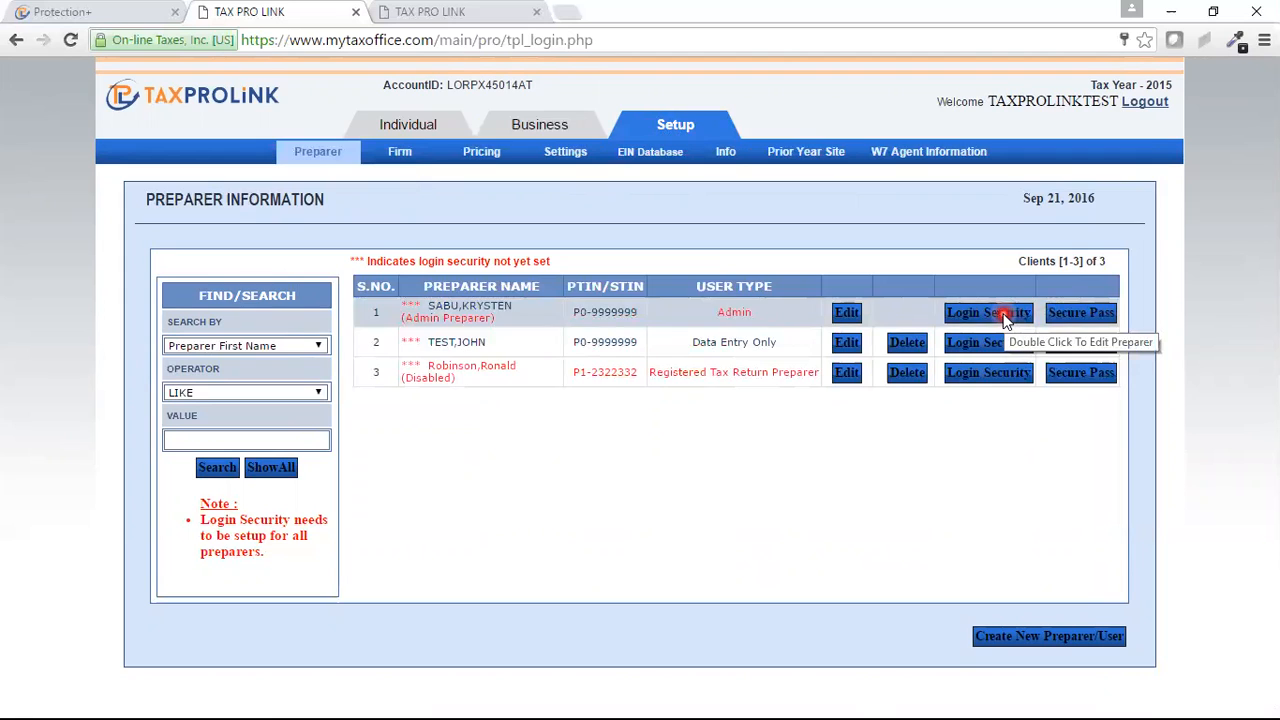
{"action": "left_click", "coordinate": [995, 345]}
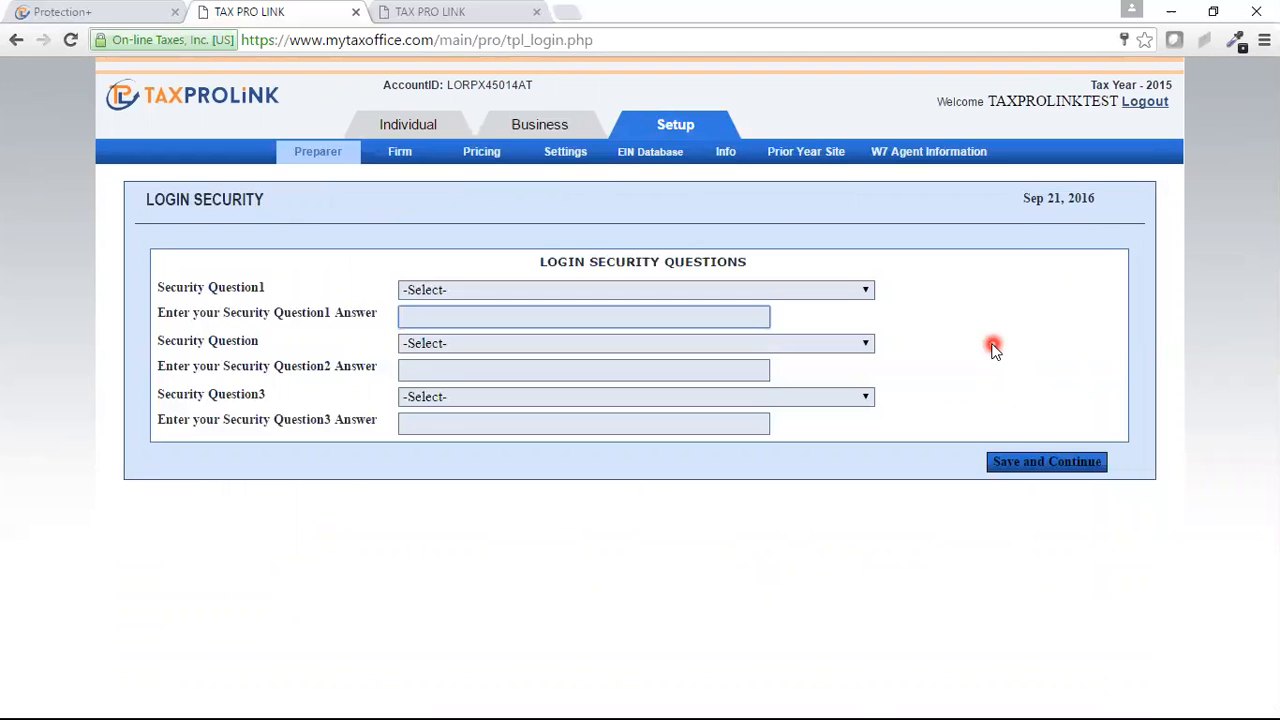
{"action": "left_click", "coordinate": [16, 42]}
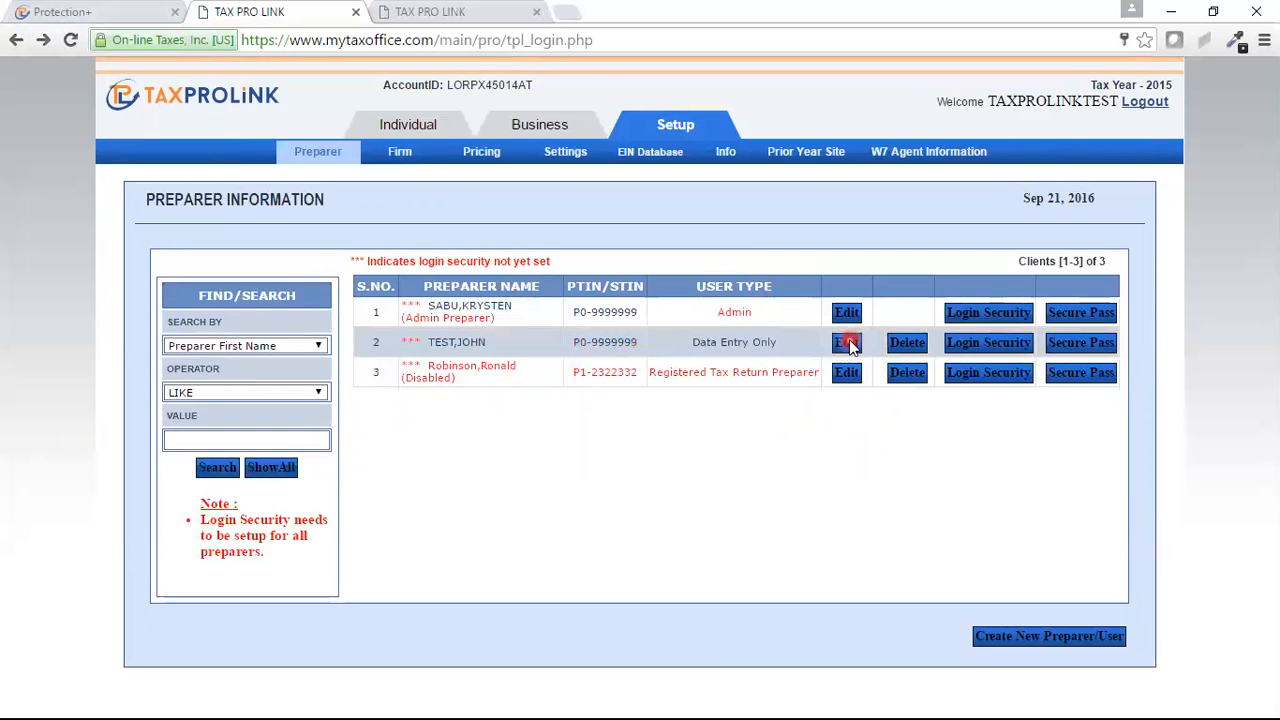
Open the Data Entry Only preparer's record for editing and review its login, contact, PIN signature, options and privileges sections
{"action": "double_click", "coordinate": [849, 341]}
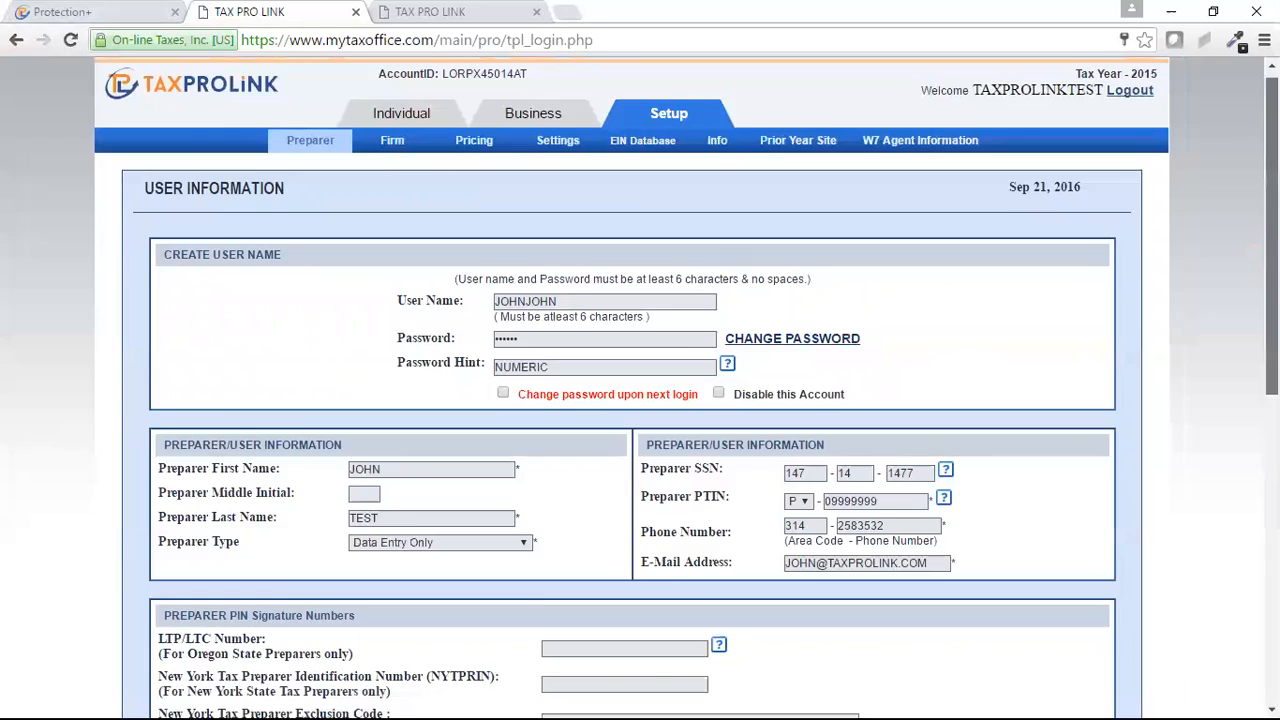
{"action": "scroll", "coordinate": [1270, 244], "scroll_direction": "down", "scroll_amount": 2}
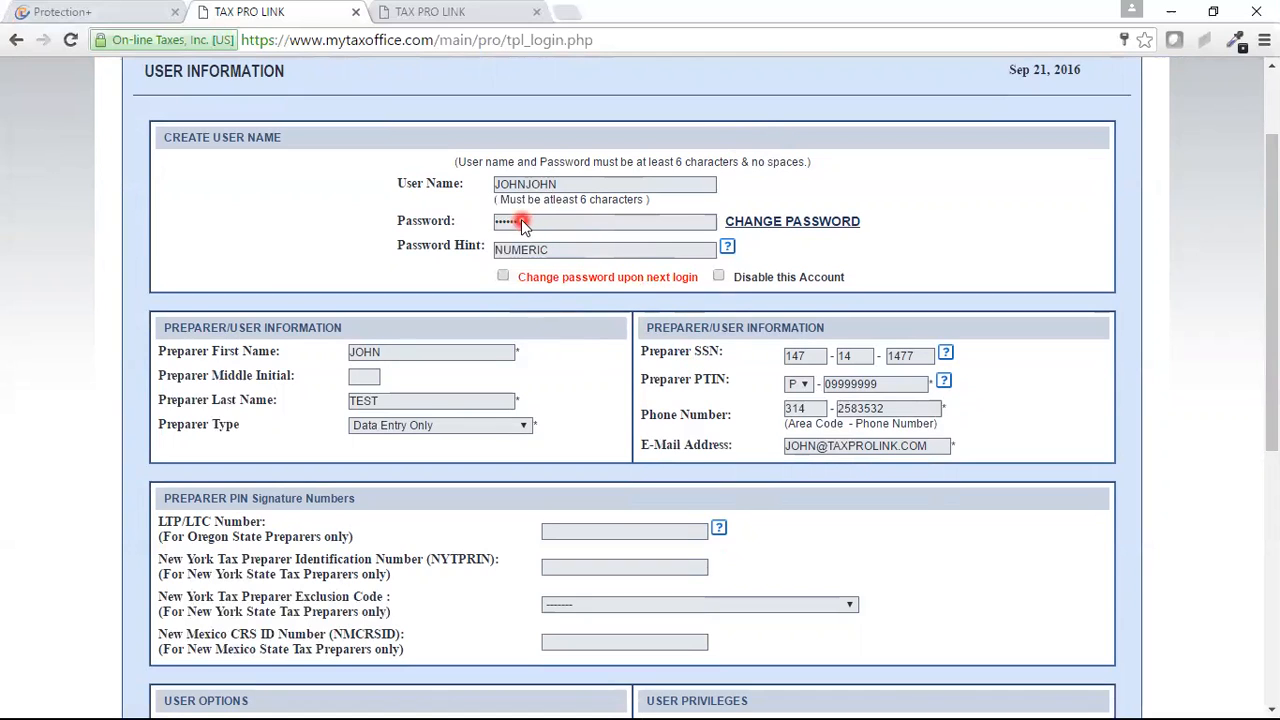
{"action": "left_click", "coordinate": [503, 279]}
{"action": "left_click", "coordinate": [656, 276]}
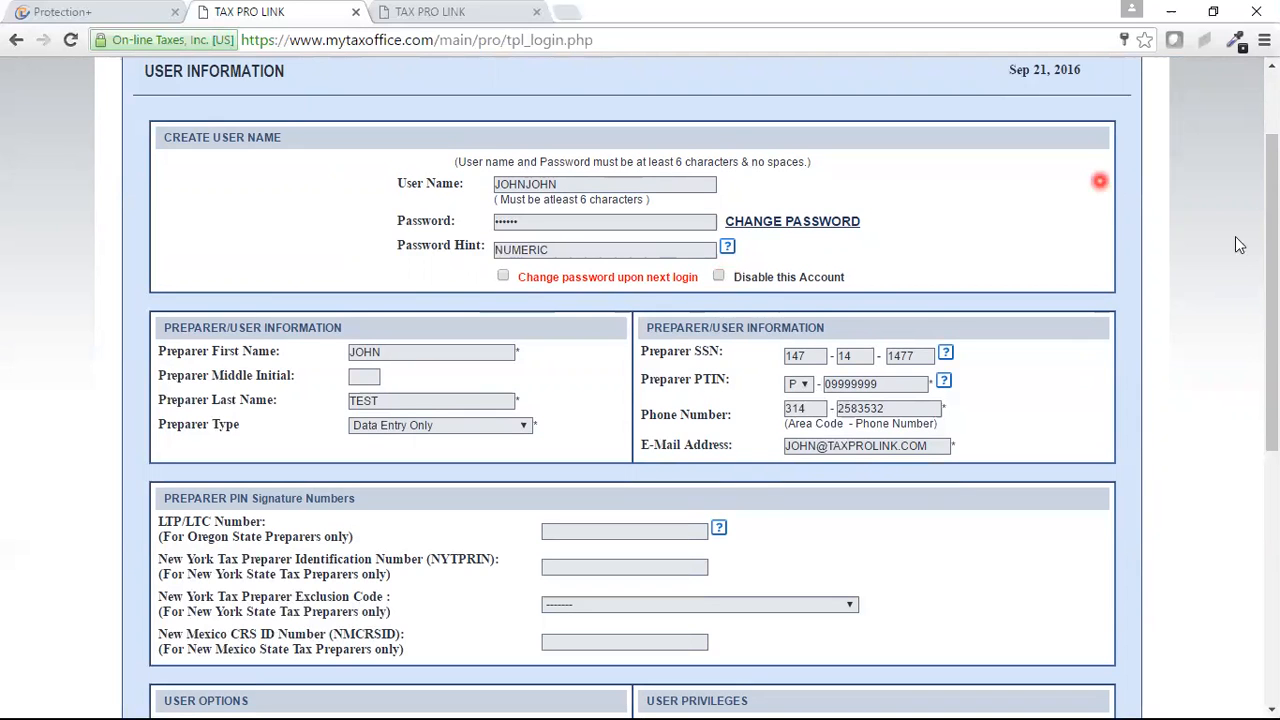
{"action": "scroll", "coordinate": [1265, 272], "scroll_direction": "down", "scroll_amount": 1}
{"action": "scroll", "coordinate": [632, 400], "scroll_direction": "down", "scroll_amount": 1}
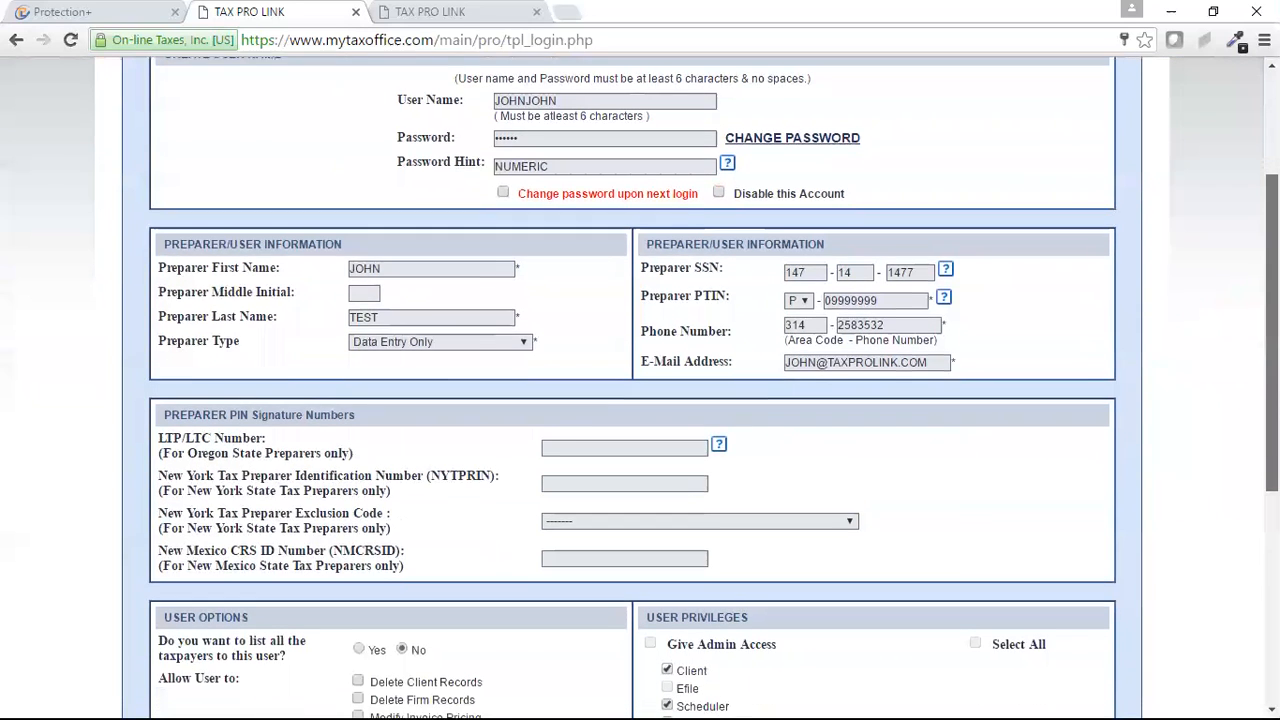
{"action": "scroll", "coordinate": [632, 400], "scroll_direction": "down", "scroll_amount": 1}
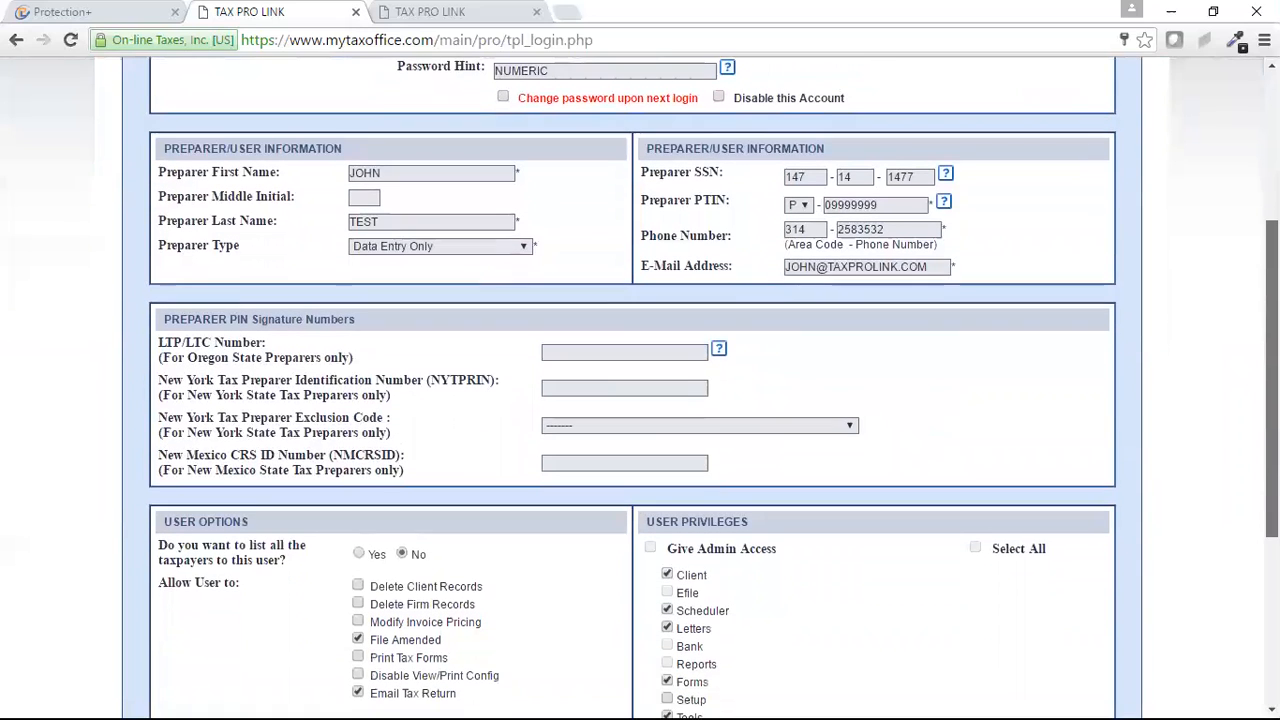
{"action": "scroll", "coordinate": [1224, 457], "scroll_direction": "down", "scroll_amount": 1}
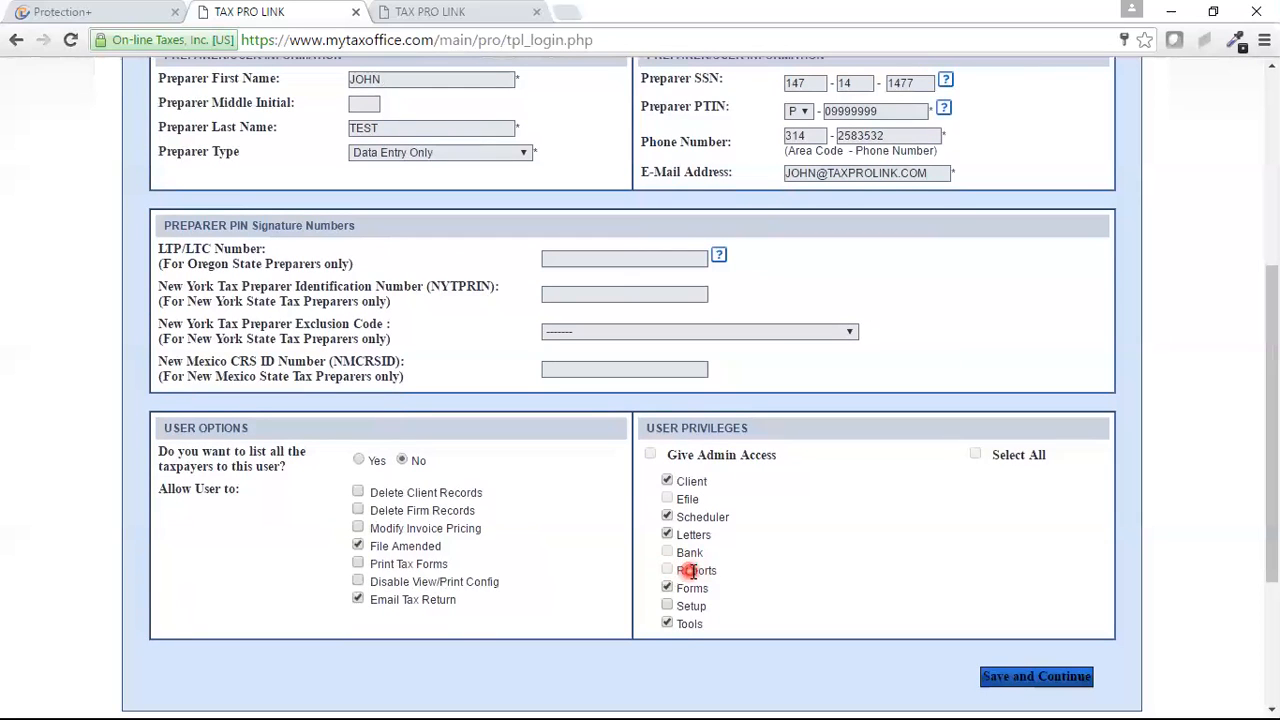
Remove the Forms privilege from the preparer and grant it again
{"action": "left_click", "coordinate": [667, 590]}
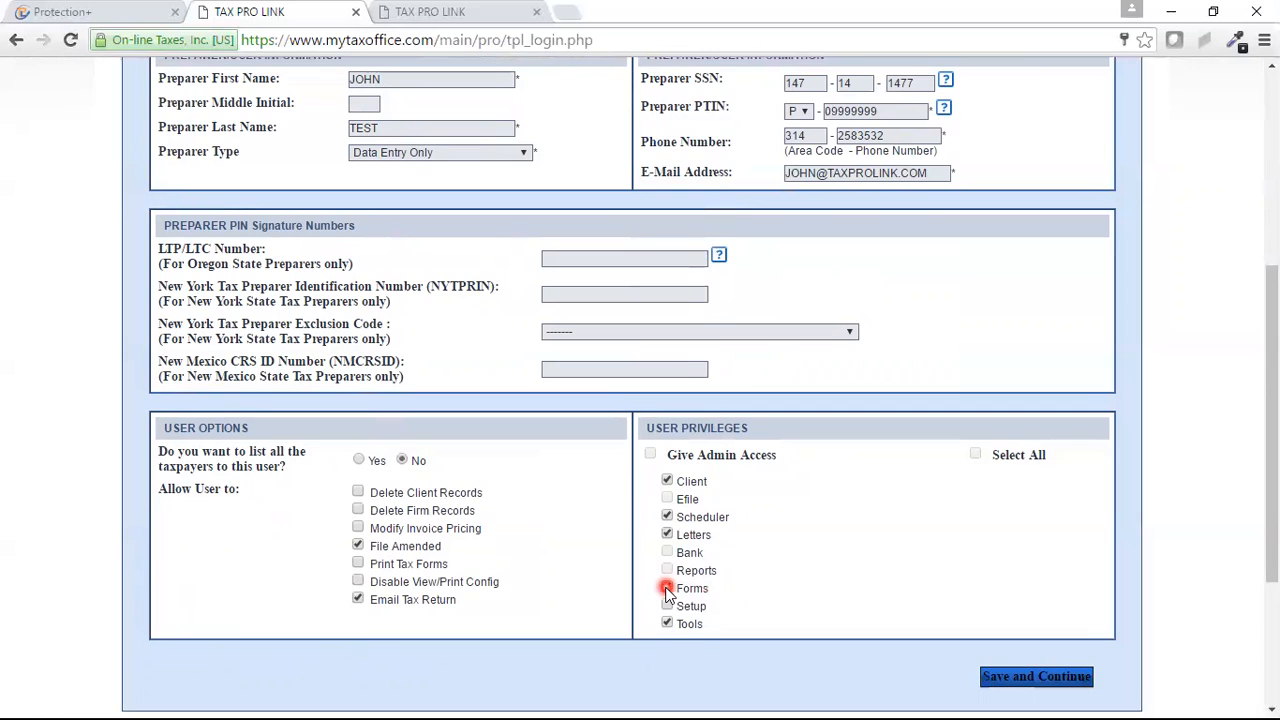
{"action": "left_click", "coordinate": [667, 590]}
{"action": "left_click", "coordinate": [695, 636]}
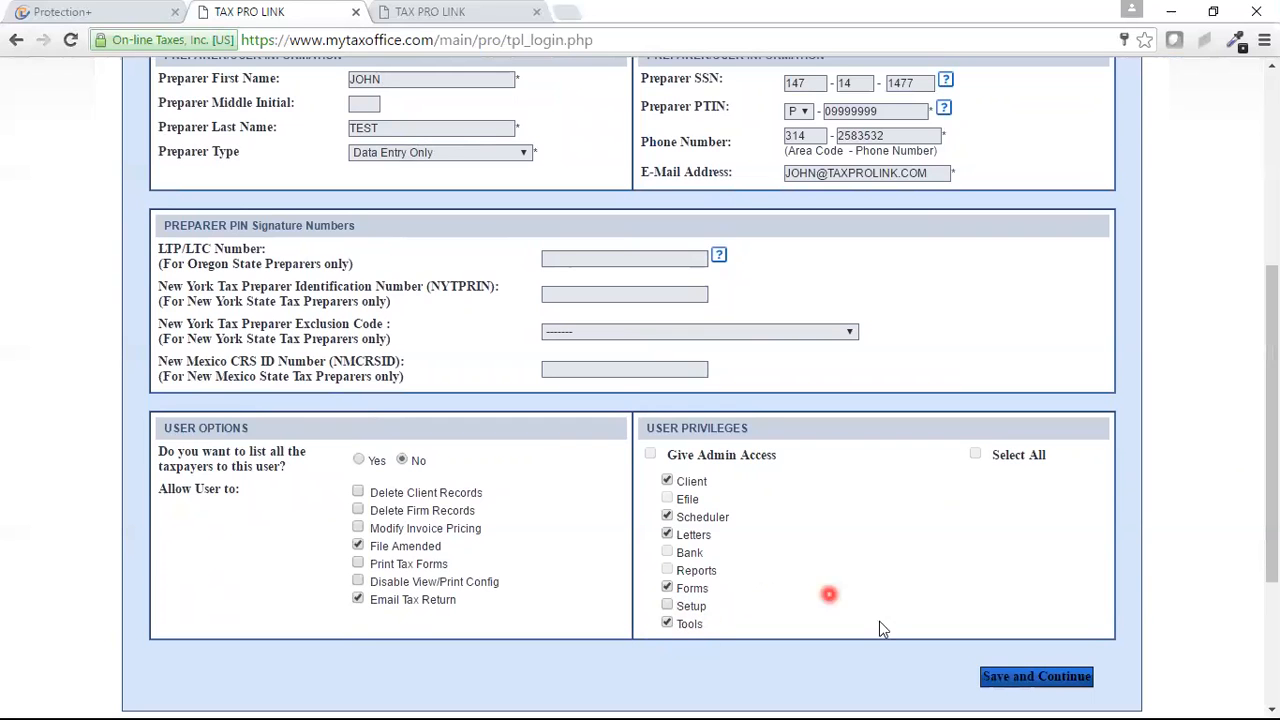
Review the preparer's login details and the available preparer types, keep Data Entry Only, and save the record
{"action": "scroll", "coordinate": [632, 388], "scroll_direction": "up", "scroll_amount": 4}
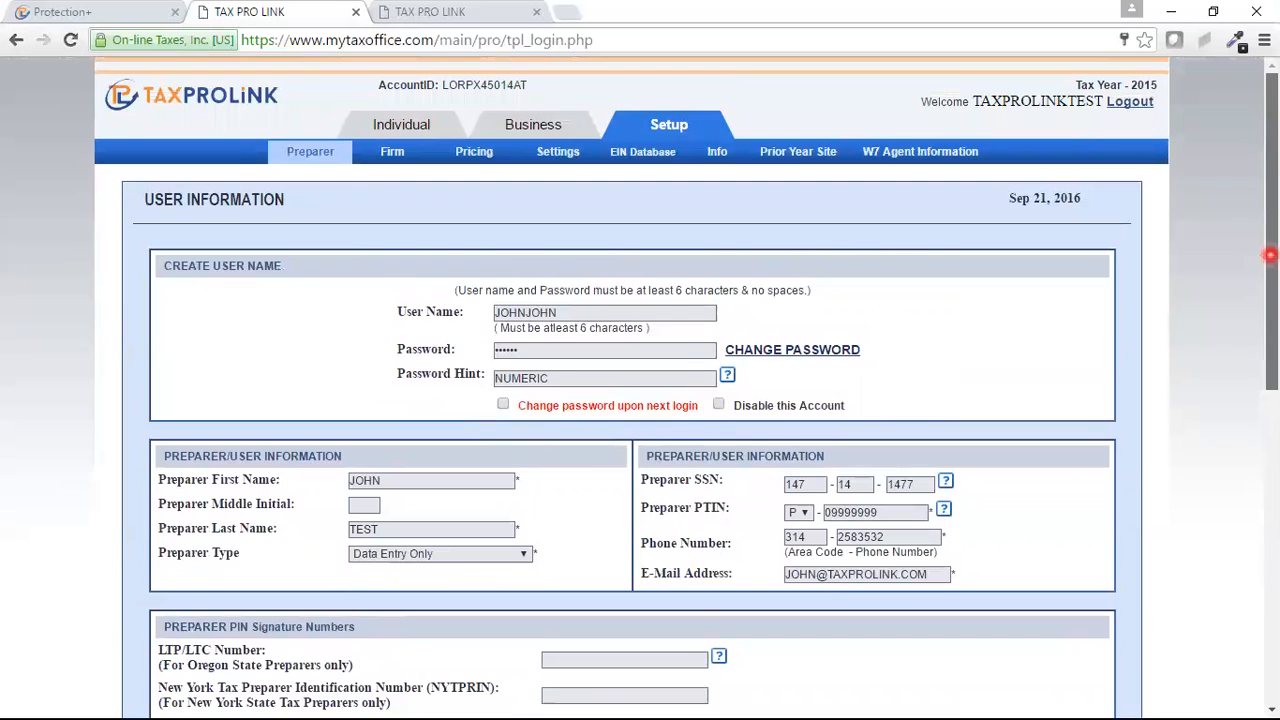
{"action": "left_click_drag", "start_coordinate": [1269, 254], "coordinate": [1269, 303]}
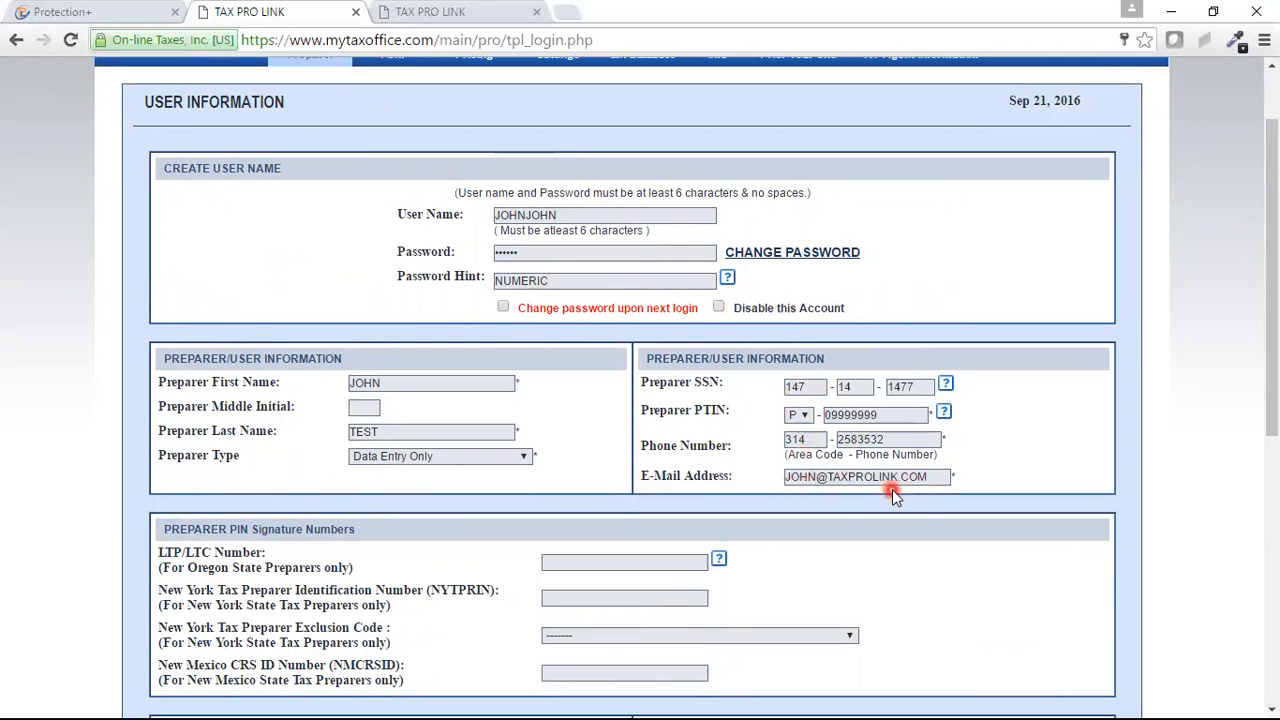
{"action": "left_click", "coordinate": [518, 460]}
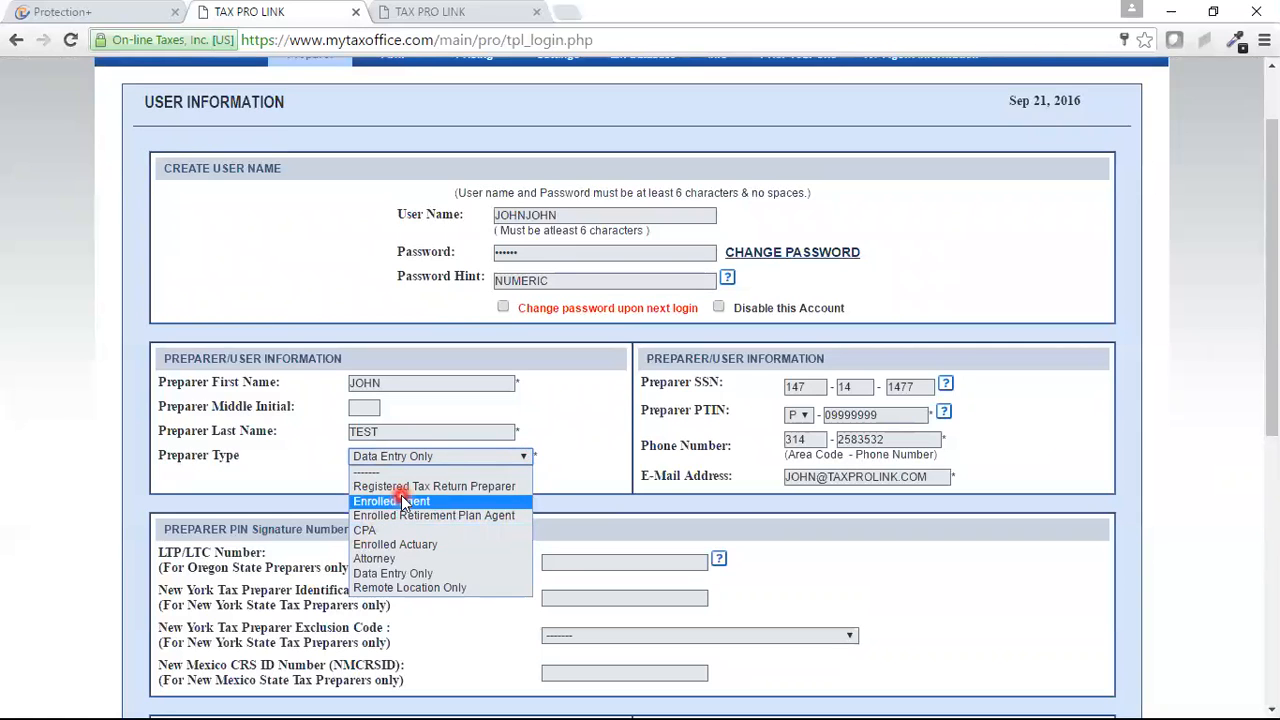
{"action": "left_click", "coordinate": [572, 430]}
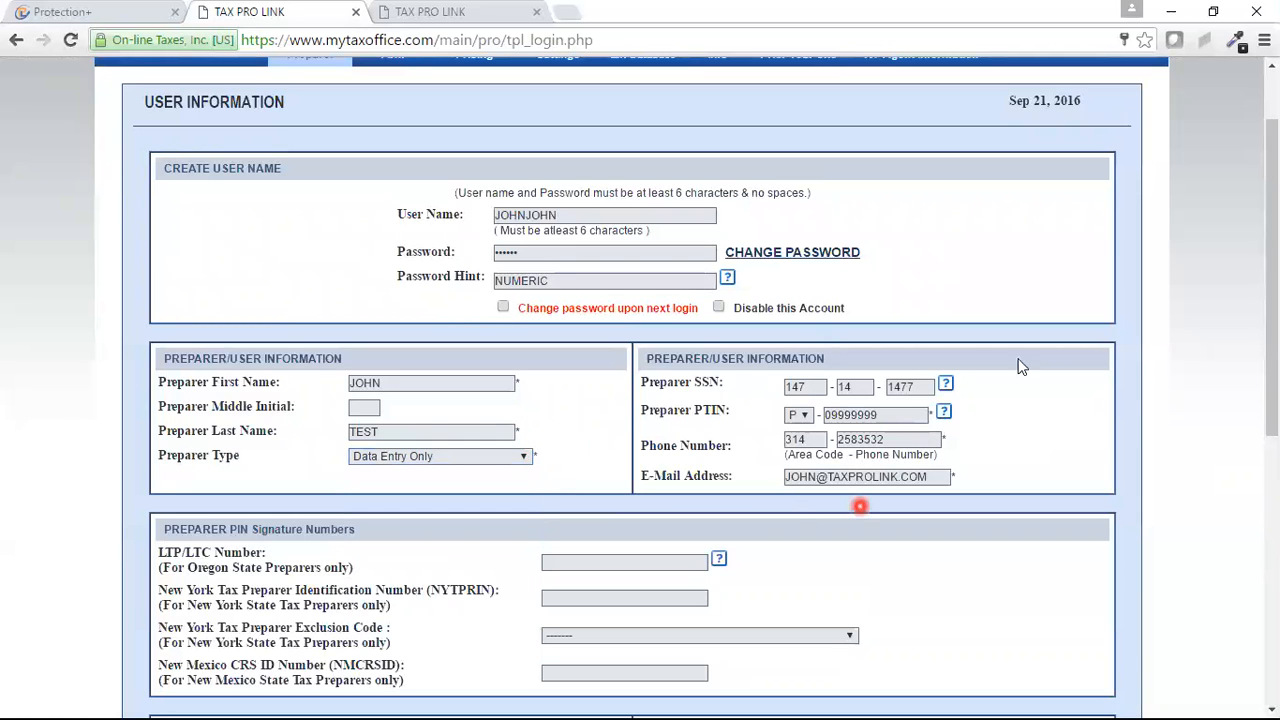
{"action": "scroll", "coordinate": [1100, 569], "scroll_direction": "down", "scroll_amount": 4}
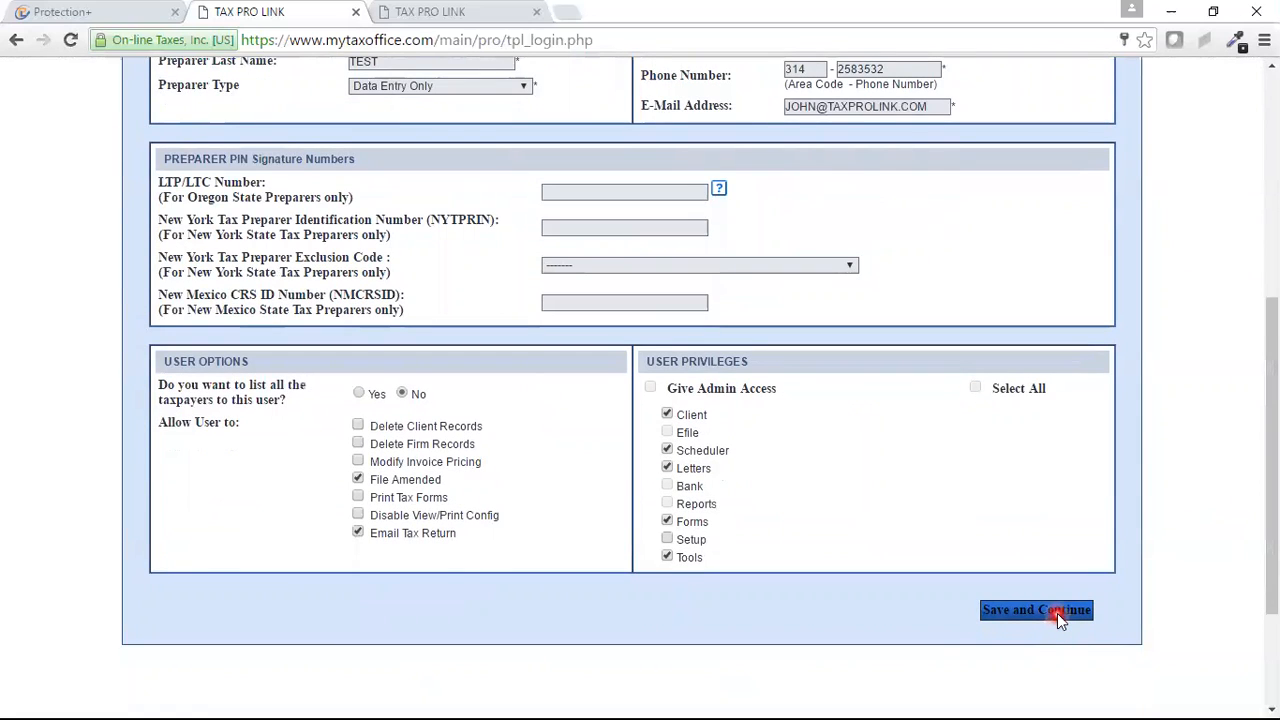
{"action": "left_click", "coordinate": [1057, 613]}
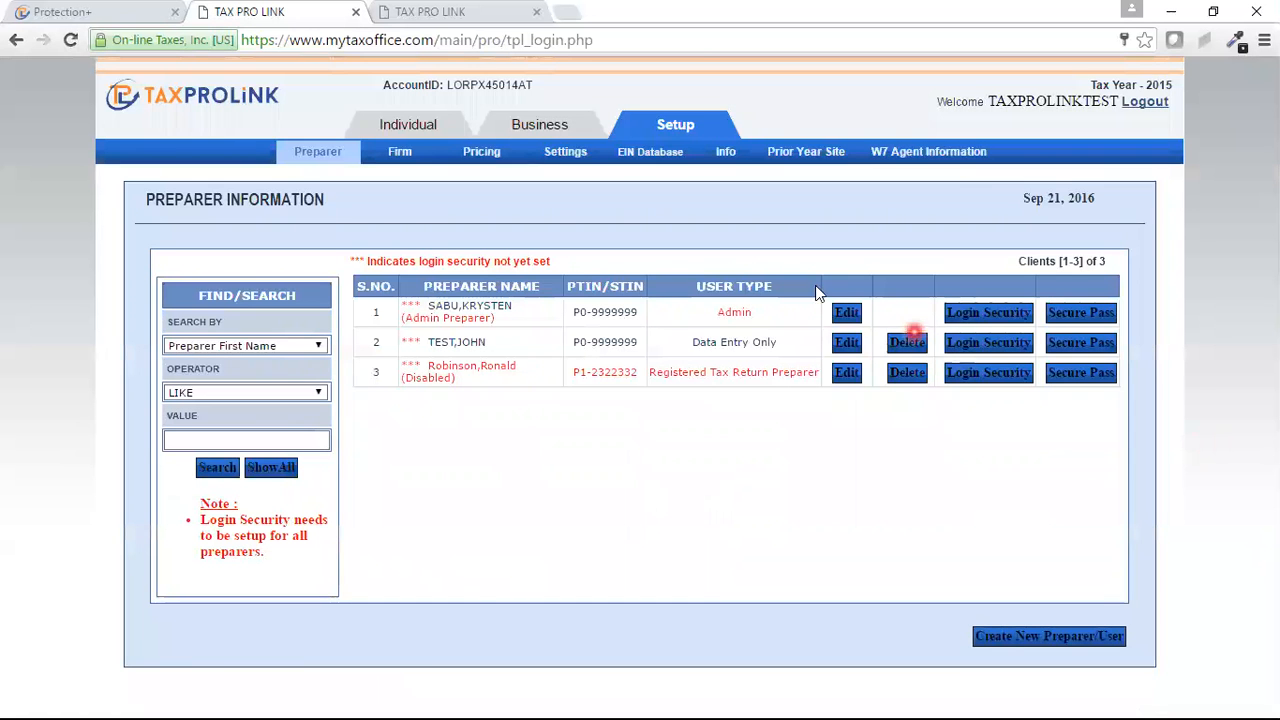
Open the firm information in Setup and review its address, federal EIN, EFIN and DCN start number fields
{"action": "left_click", "coordinate": [399, 160]}
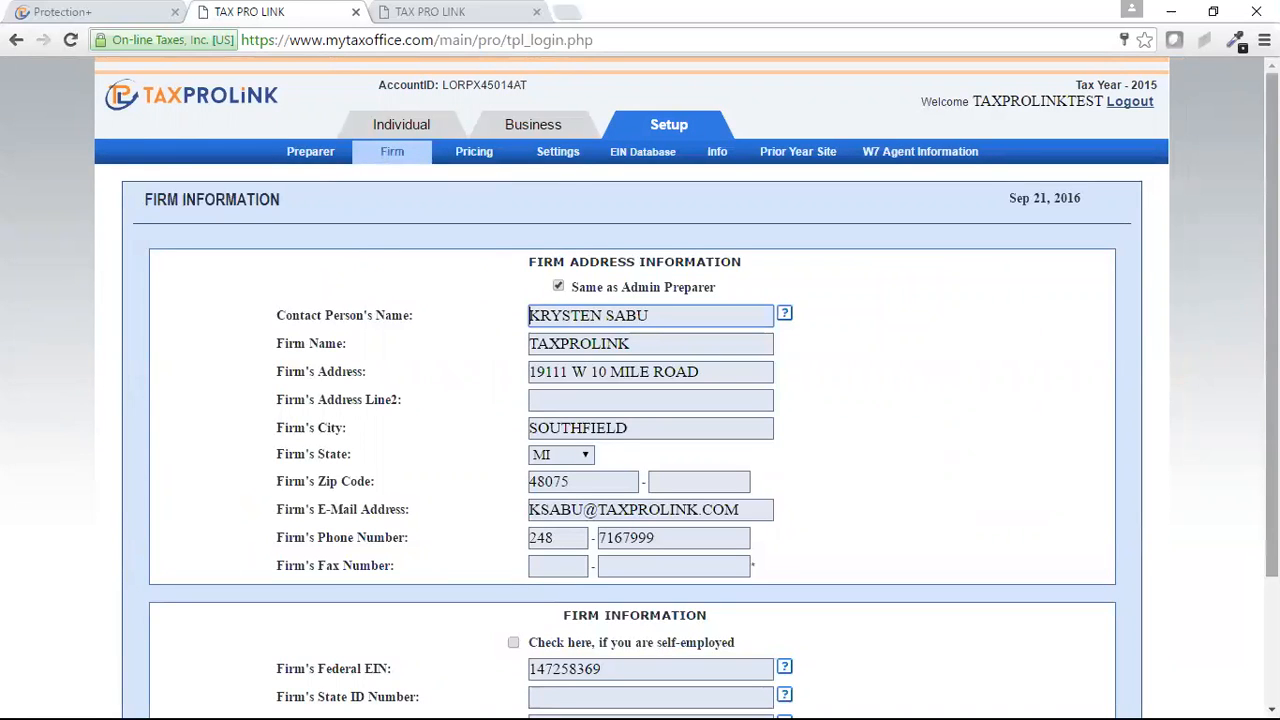
{"action": "scroll", "coordinate": [583, 586], "scroll_direction": "down", "scroll_amount": 3}
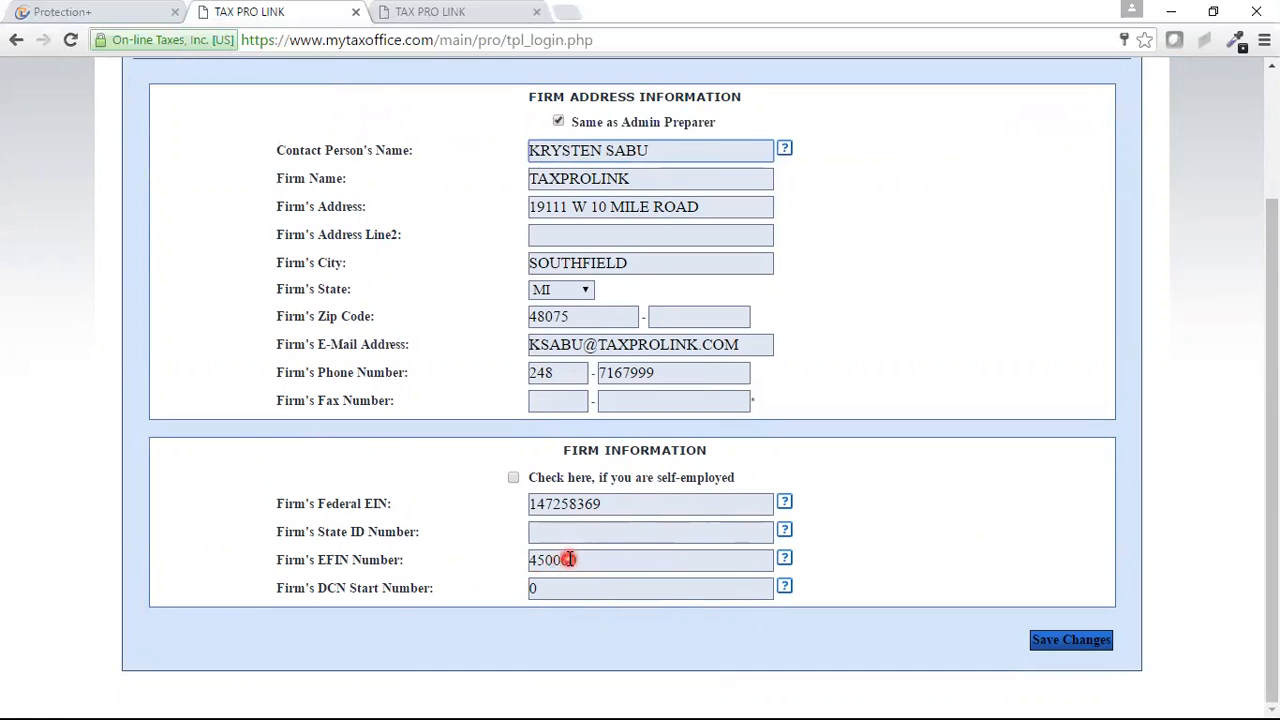
{"action": "left_click", "coordinate": [540, 587]}
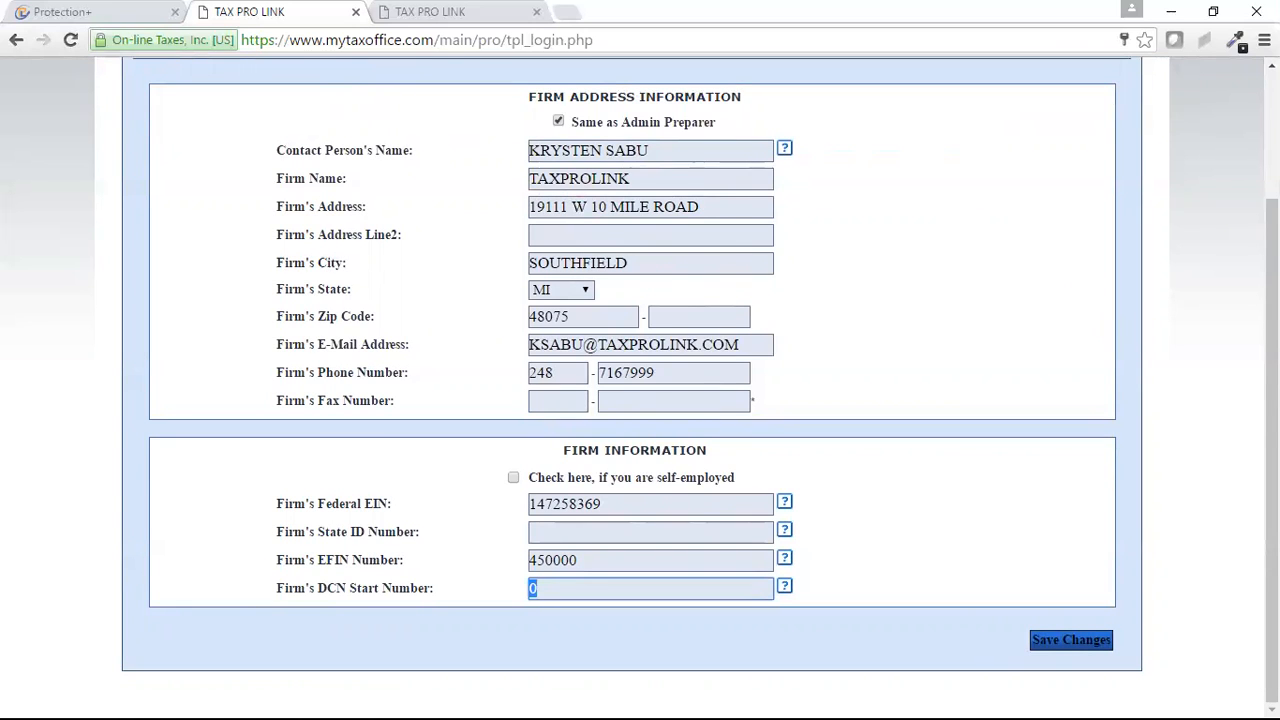
{"action": "scroll", "coordinate": [1266, 437], "scroll_direction": "up", "scroll_amount": 2}
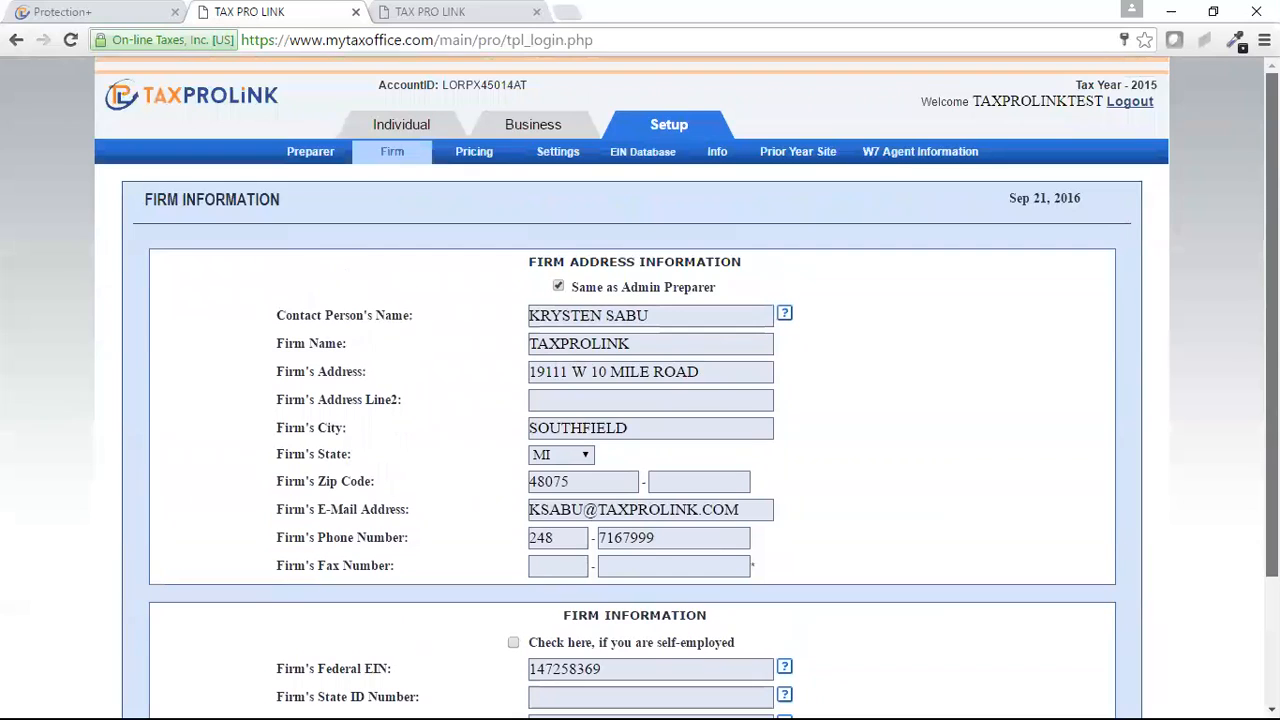
Switch the individual federal pricing to per-form rates and set the Form 1040 rate to $100
{"action": "left_click", "coordinate": [474, 153]}
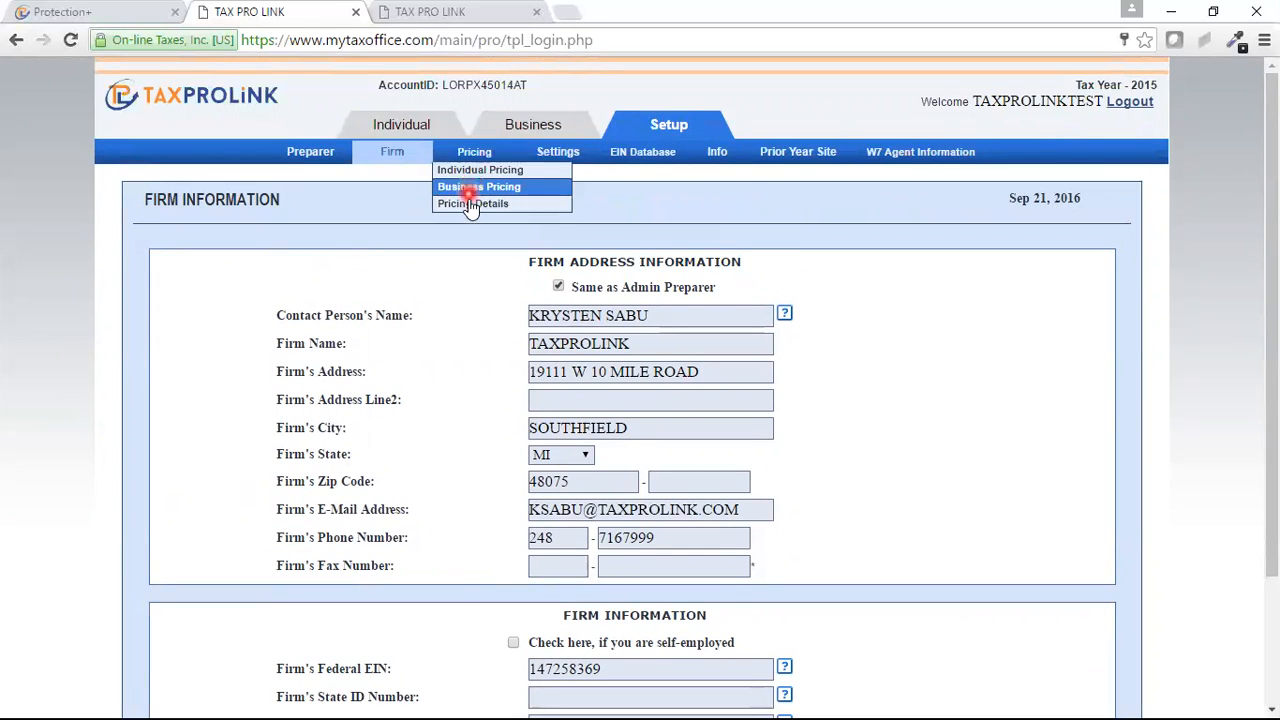
{"action": "left_click", "coordinate": [474, 153]}
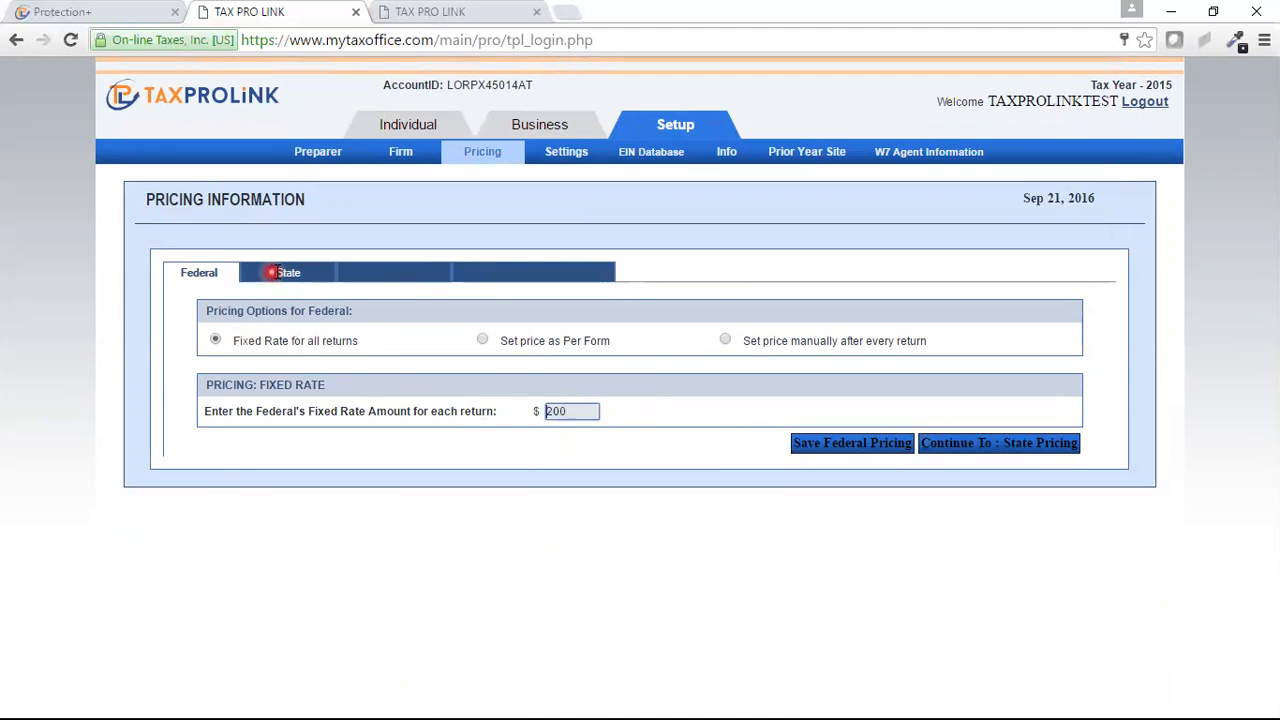
{"action": "left_click", "coordinate": [484, 342]}
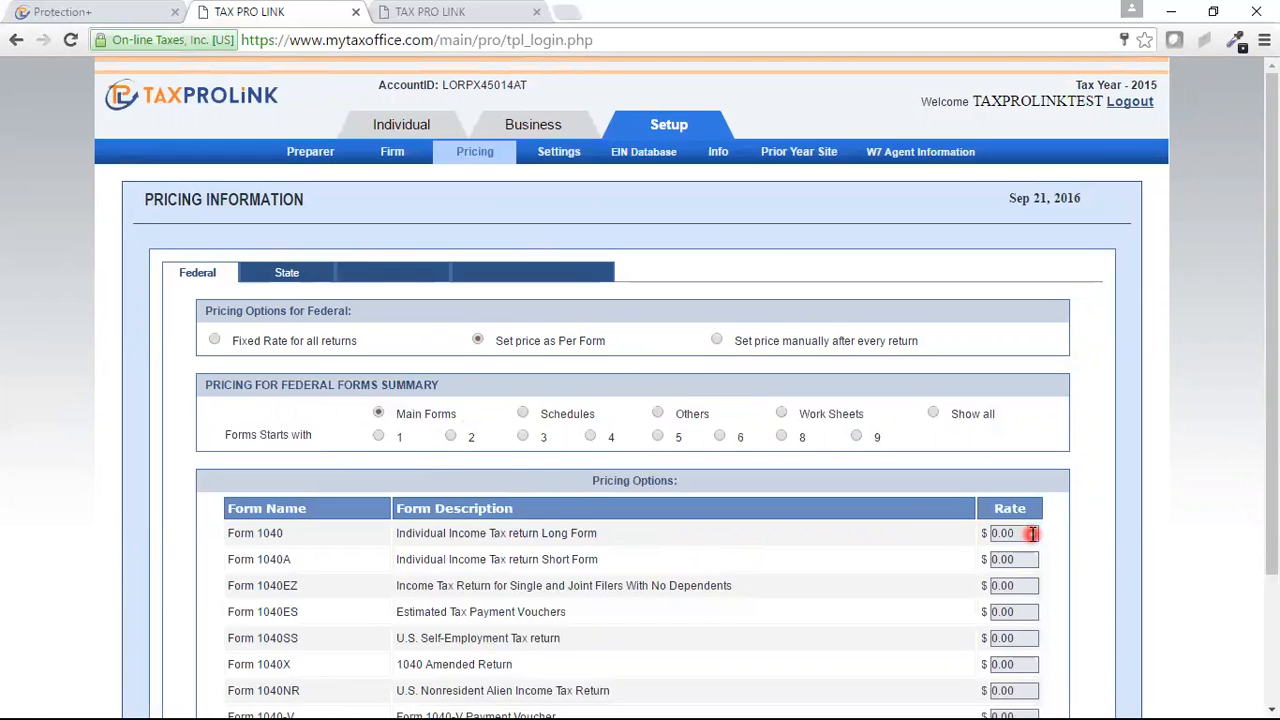
{"action": "left_click_drag", "start_coordinate": [1026, 533], "coordinate": [986, 533]}
{"action": "type", "text": "100"}
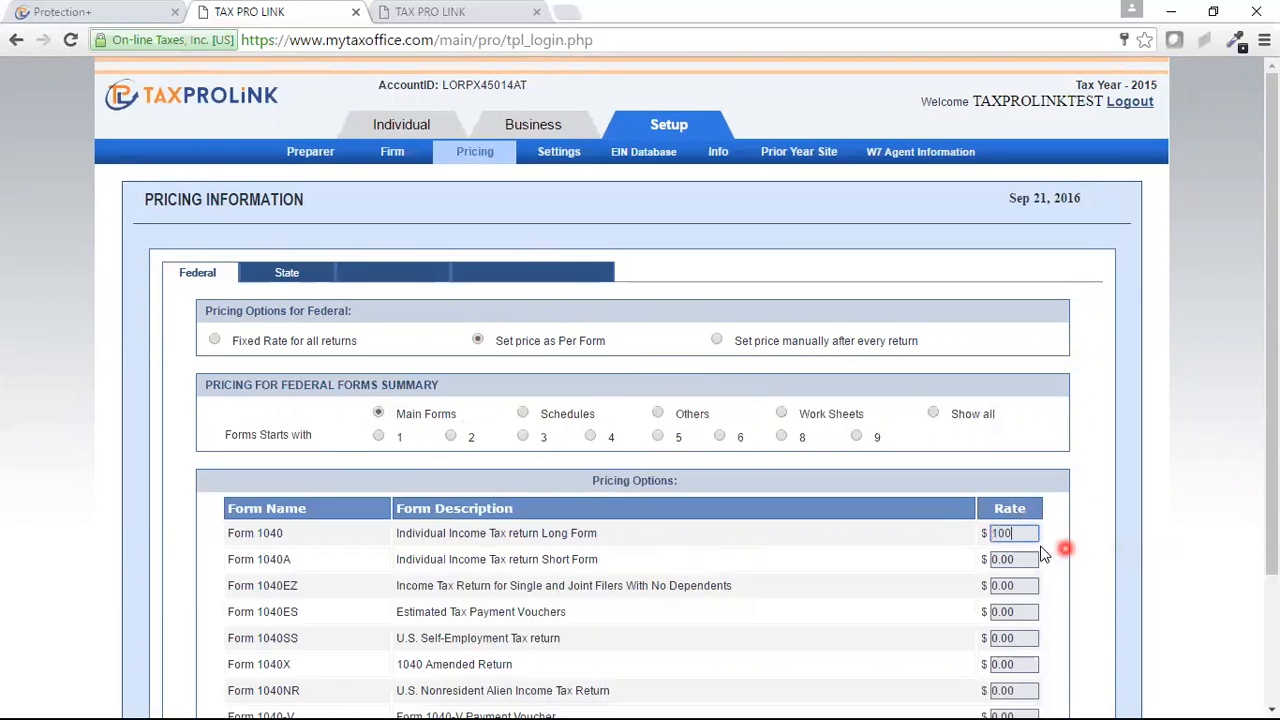
Set the Form 1040A rate to $85 and save the federal pricing
{"action": "left_click", "coordinate": [1025, 559]}
{"action": "key", "text": "BackSpace"}
{"action": "key", "text": "BackSpace"}
{"action": "key", "text": "BackSpace"}
{"action": "key", "text": "BackSpace"}
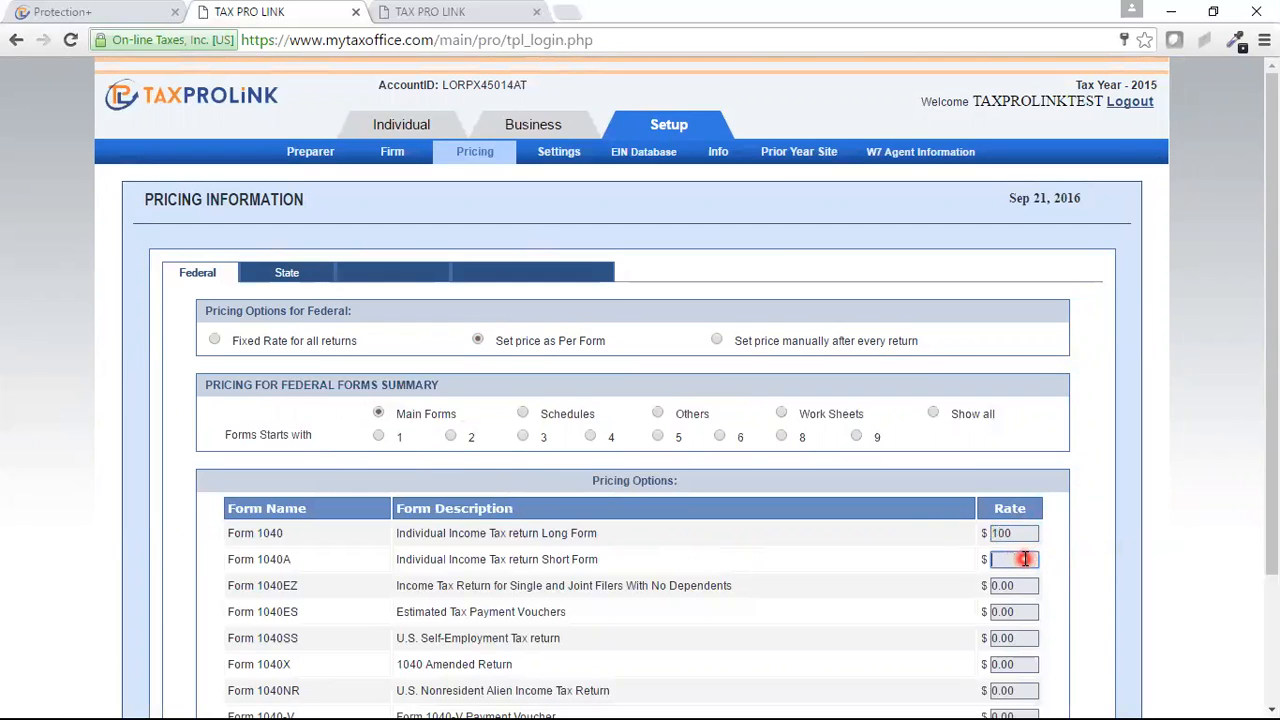
{"action": "type", "text": "1"}
{"action": "key", "text": "BackSpace"}
{"action": "type", "text": "85"}
{"action": "scroll", "coordinate": [1257, 309], "scroll_direction": "down", "scroll_amount": 3}
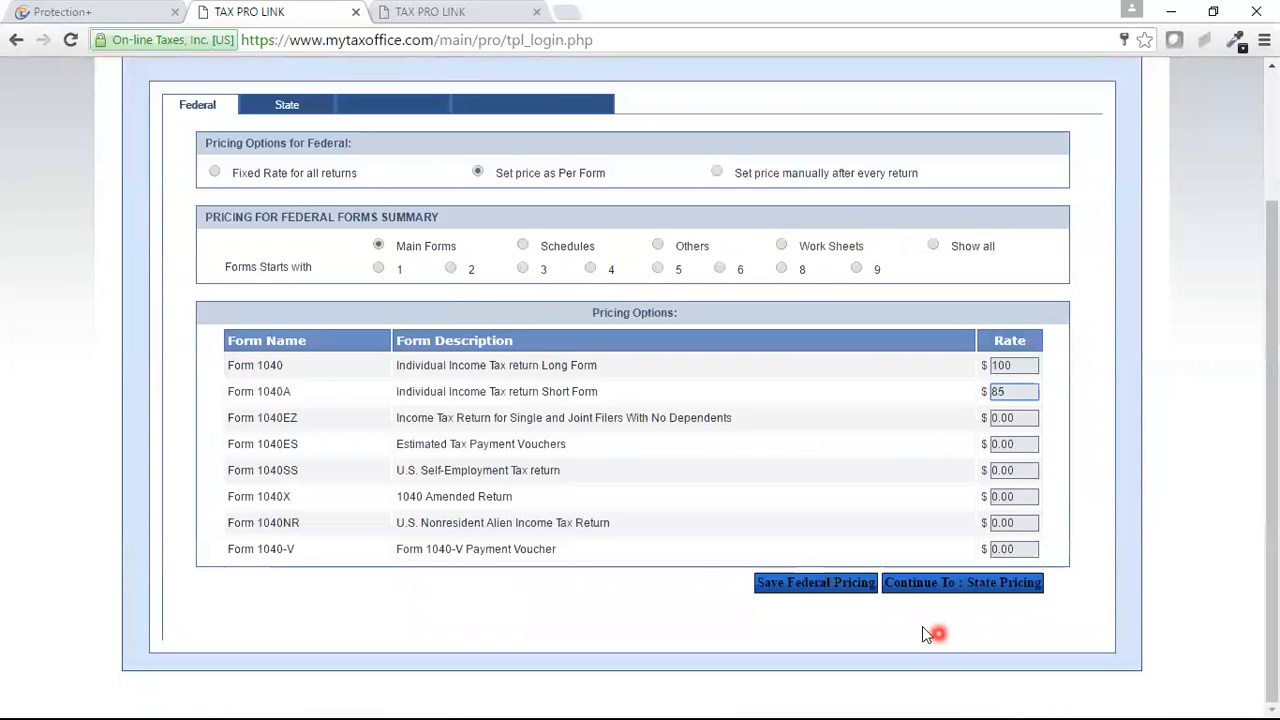
{"action": "left_click", "coordinate": [845, 588]}
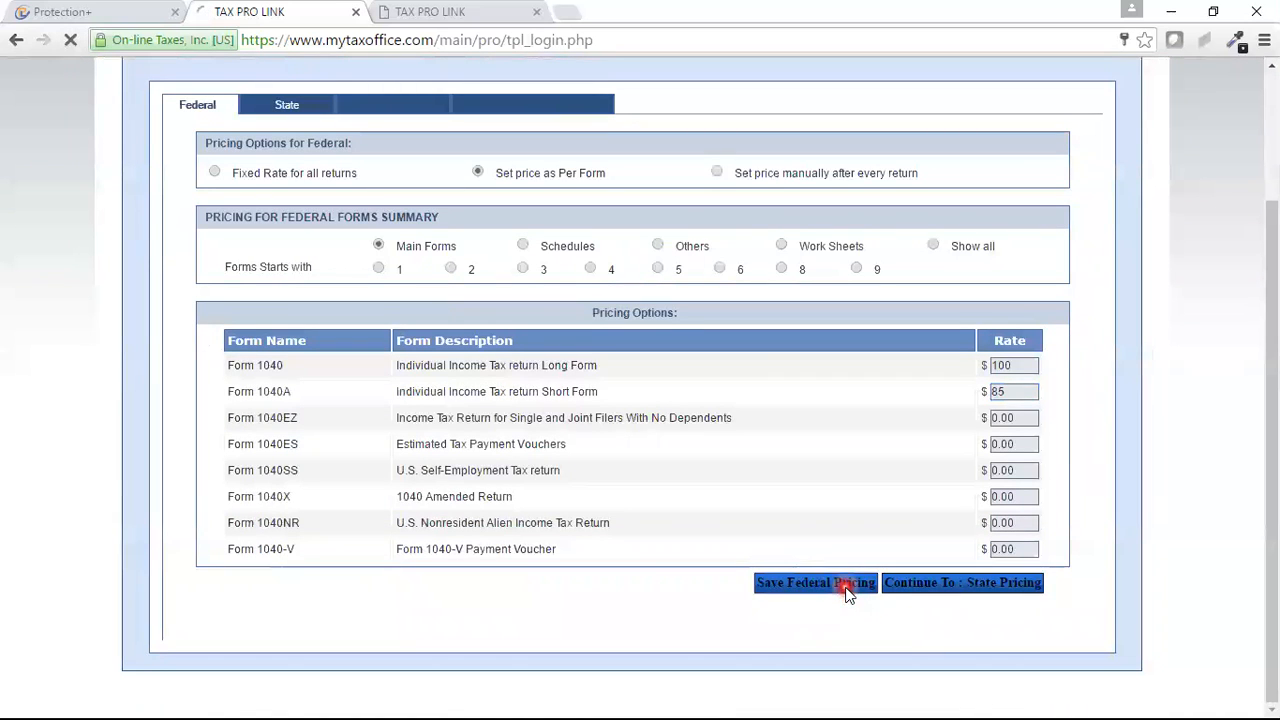
View the Schedules form rates, and set the Form 1099R rate to $5 in the Others category
{"action": "left_click", "coordinate": [522, 246]}
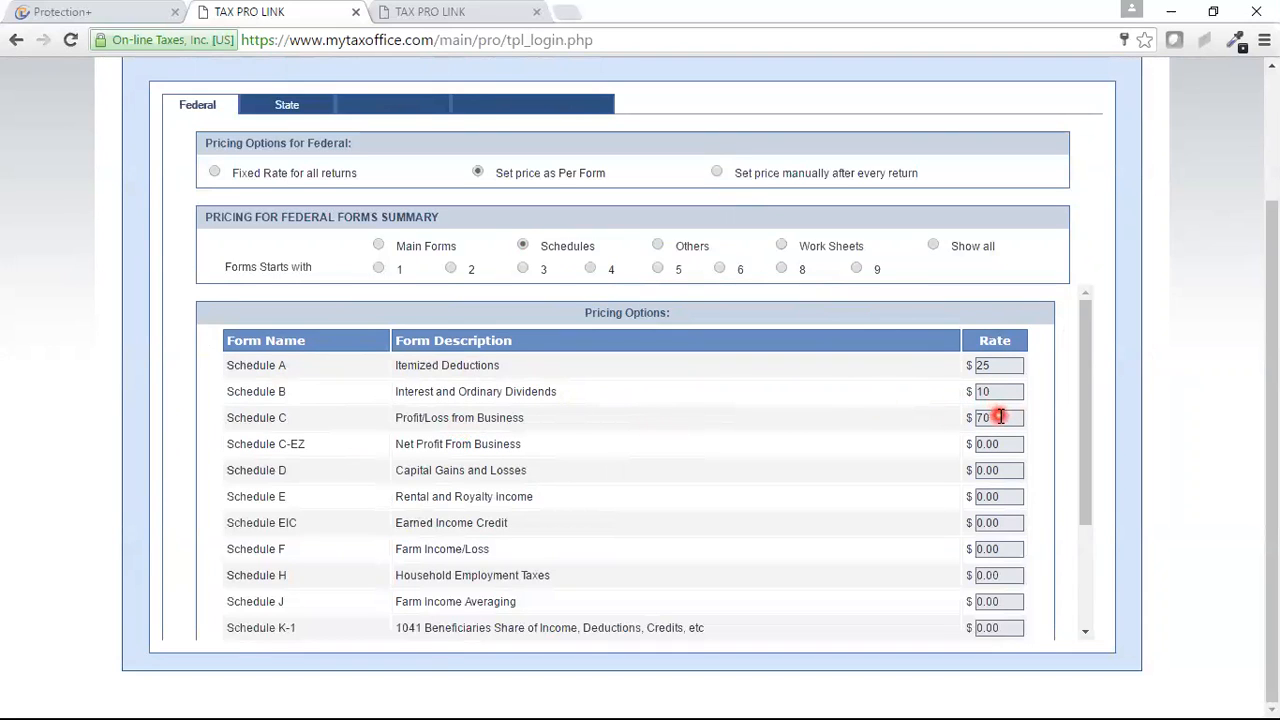
{"action": "left_click", "coordinate": [660, 249]}
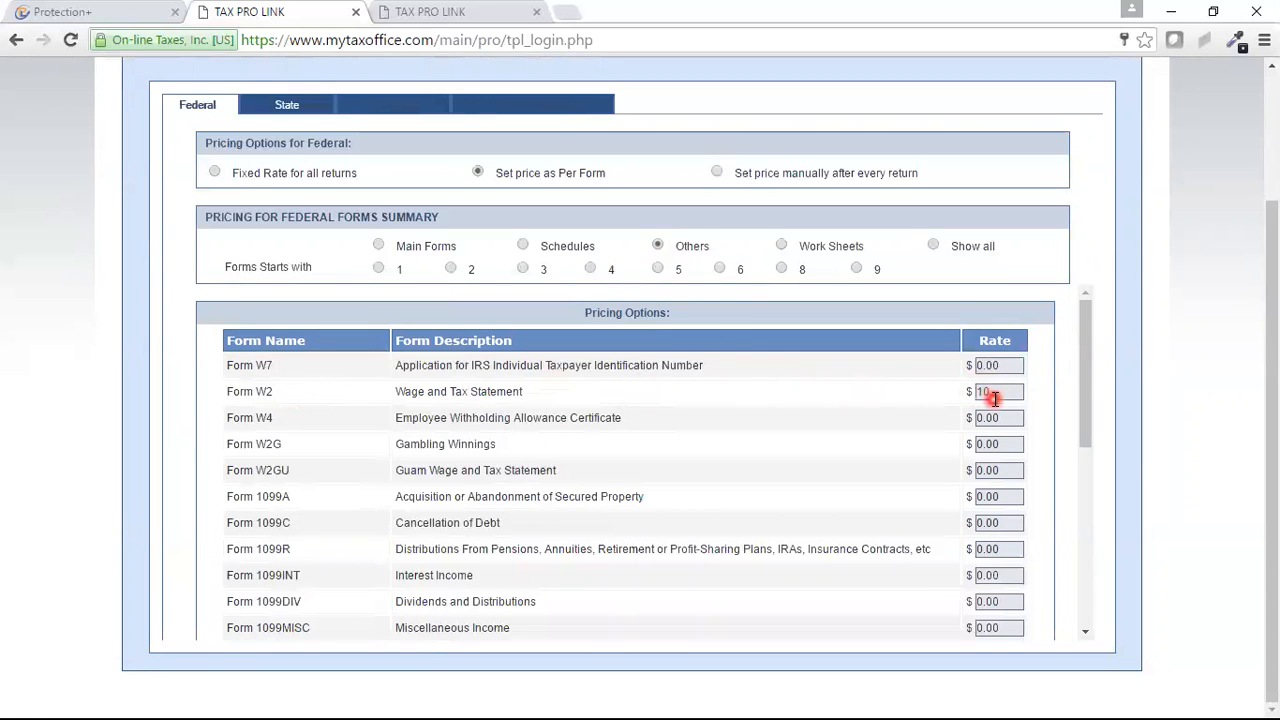
{"action": "left_click", "coordinate": [292, 549]}
{"action": "left_click_drag", "start_coordinate": [1008, 549], "coordinate": [967, 548]}
{"action": "type", "text": "5"}
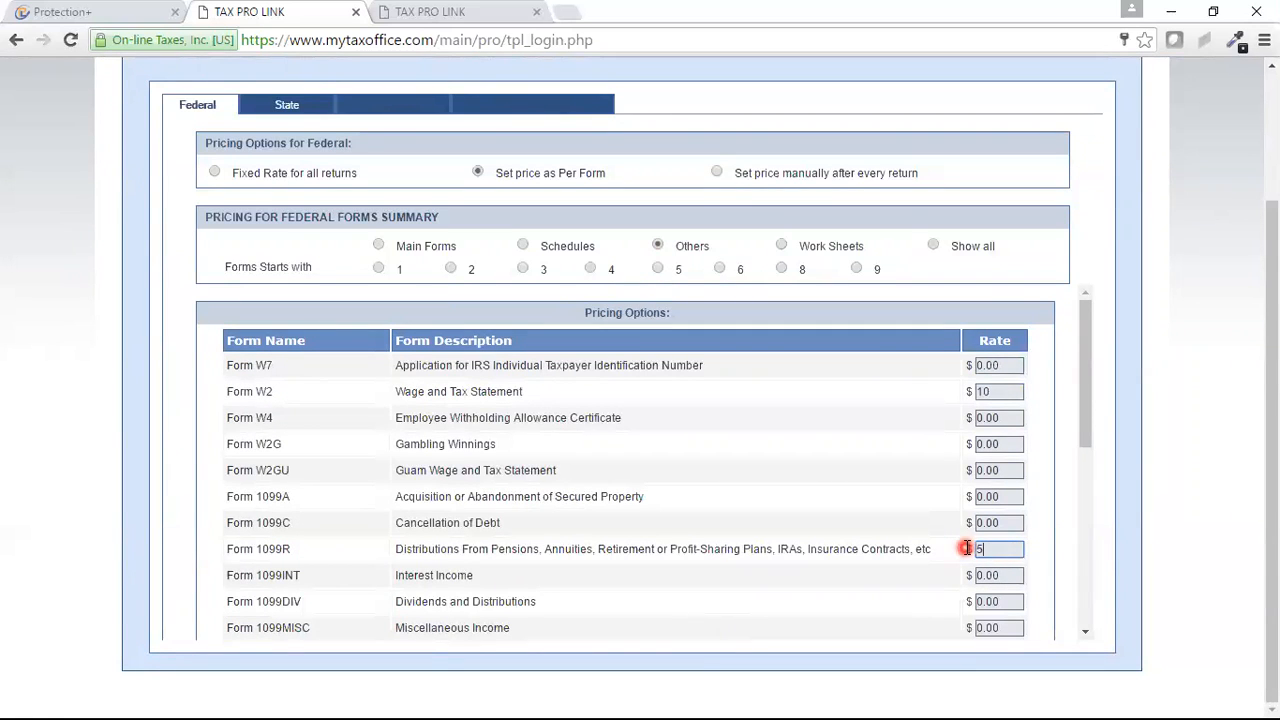
{"action": "left_click", "coordinate": [786, 578]}
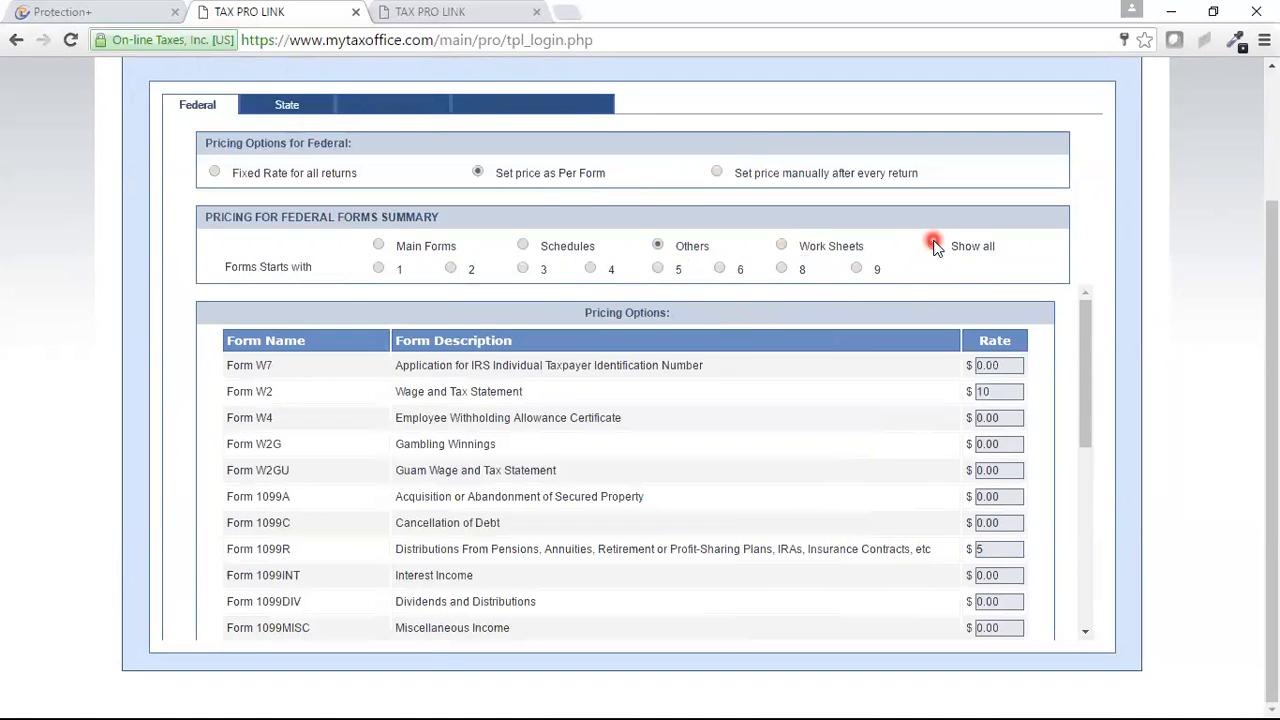
Choose manual federal pricing after every return, and save the state pricing with a separate price for each state
{"action": "left_click", "coordinate": [718, 173]}
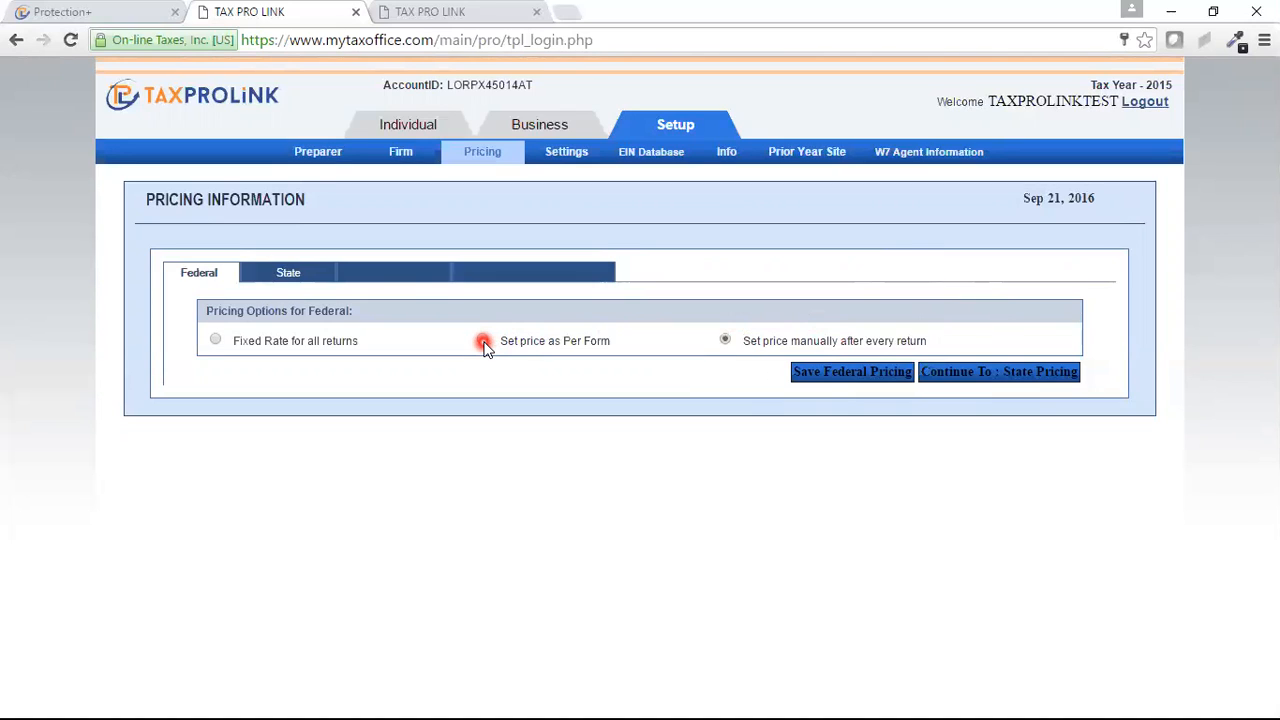
{"action": "left_click", "coordinate": [290, 277]}
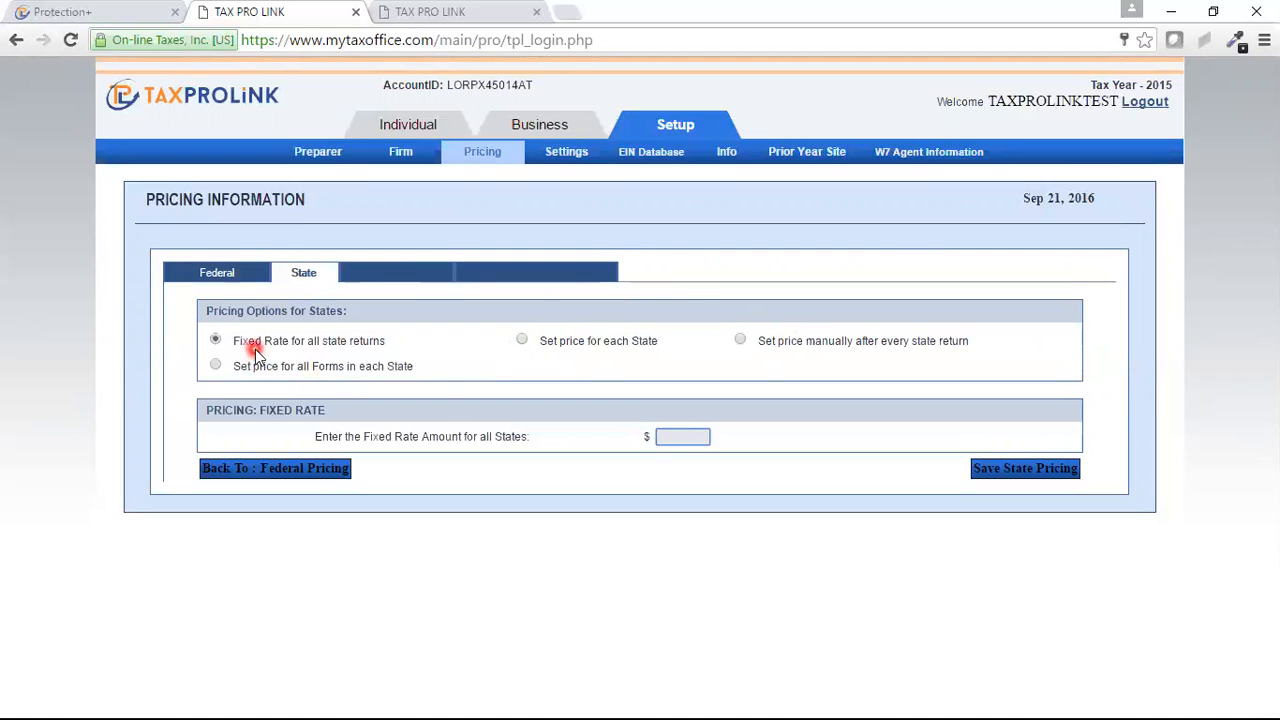
{"action": "left_click", "coordinate": [523, 341]}
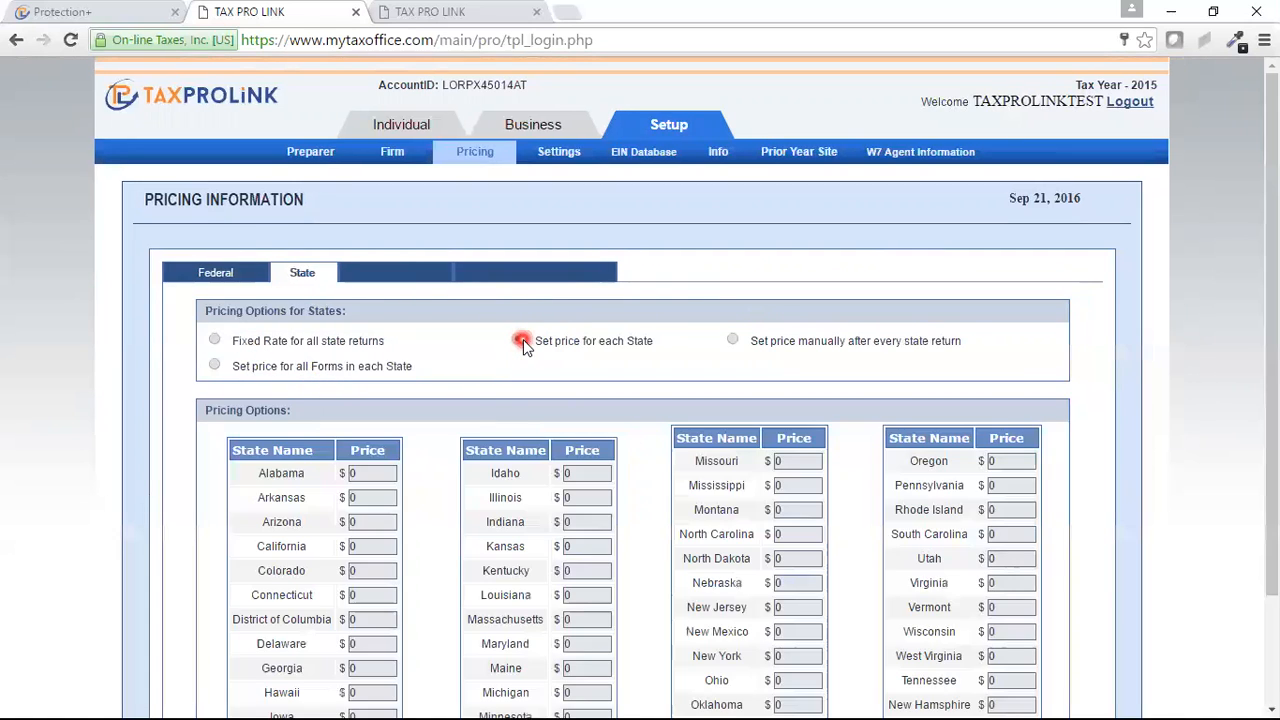
{"action": "left_click", "coordinate": [806, 500]}
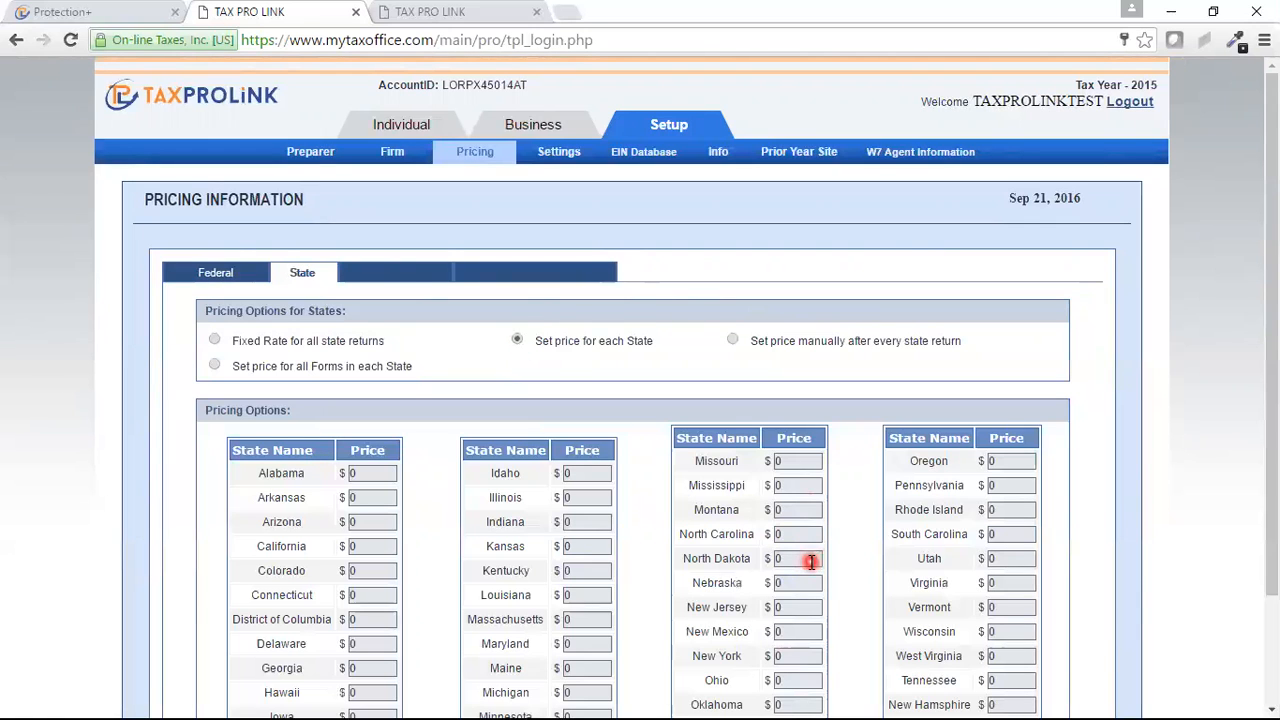
{"action": "scroll", "coordinate": [640, 400], "scroll_direction": "down", "scroll_amount": 2}
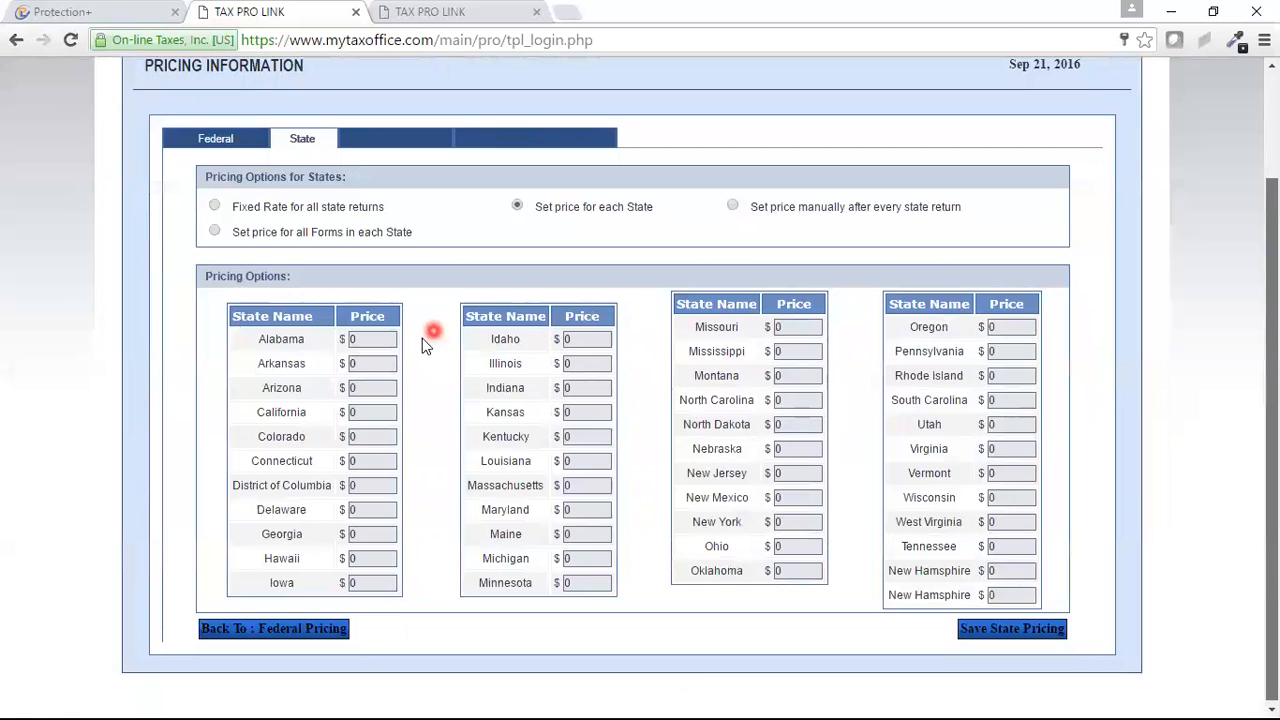
{"action": "left_click", "coordinate": [995, 633]}
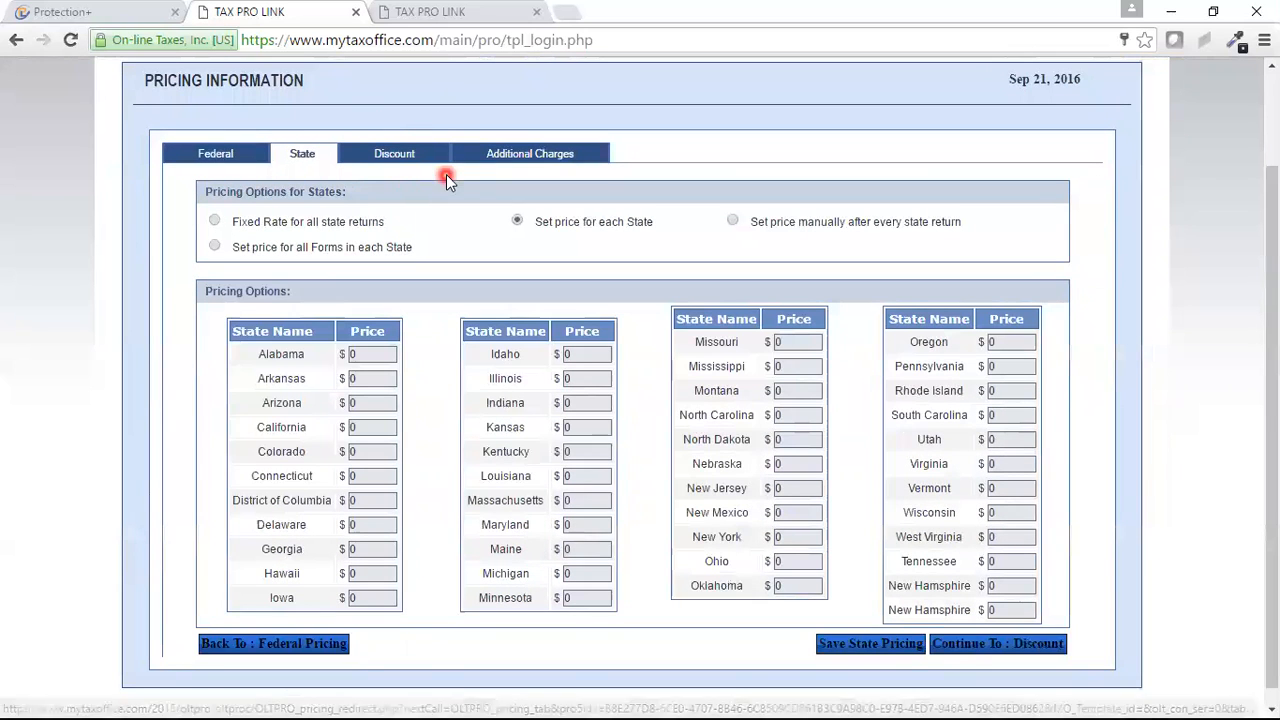
View the preparer's discount and additional charges pages of the pricing setup
{"action": "left_click", "coordinate": [394, 155]}
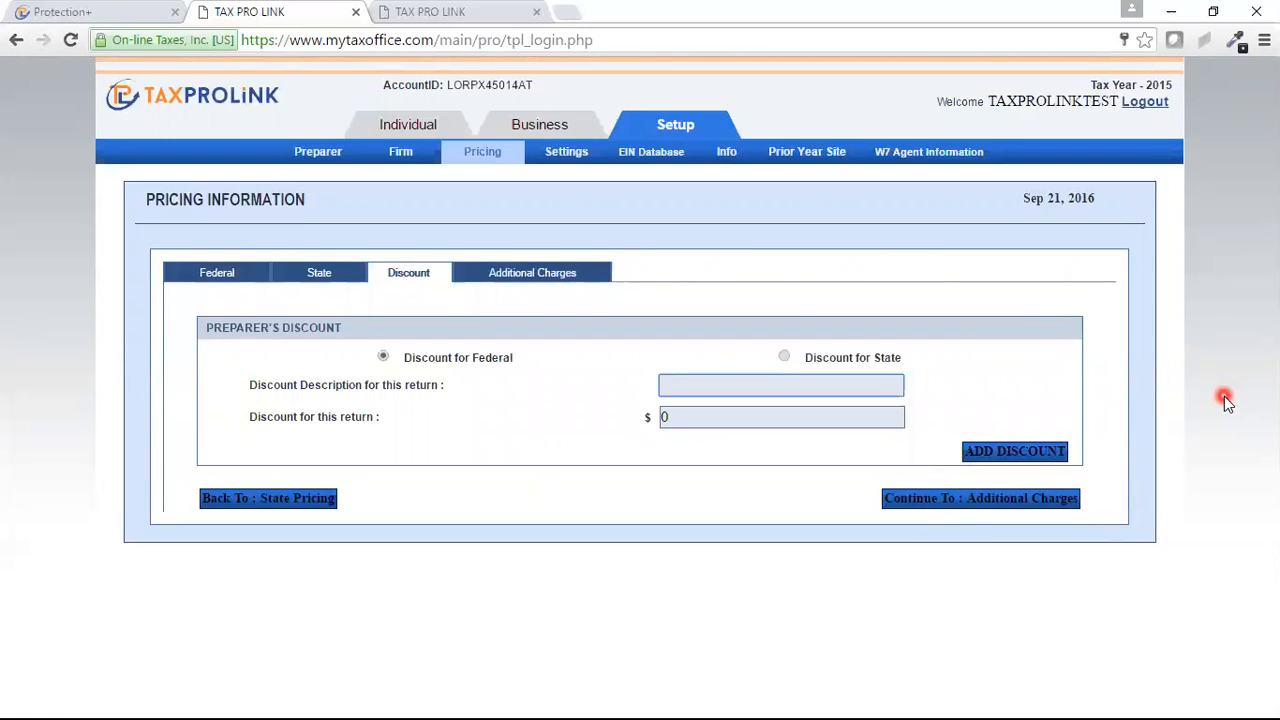
{"action": "left_click", "coordinate": [567, 279]}
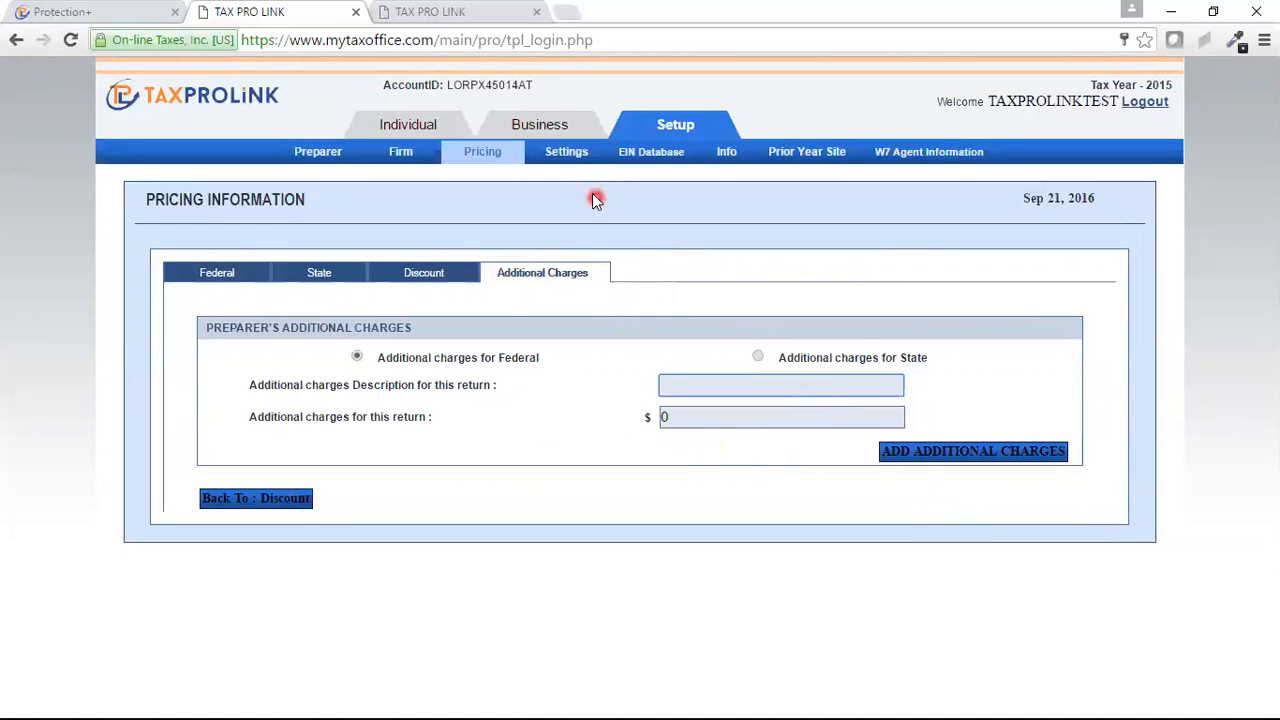
{"action": "mouse_move", "coordinate": [570, 153]}
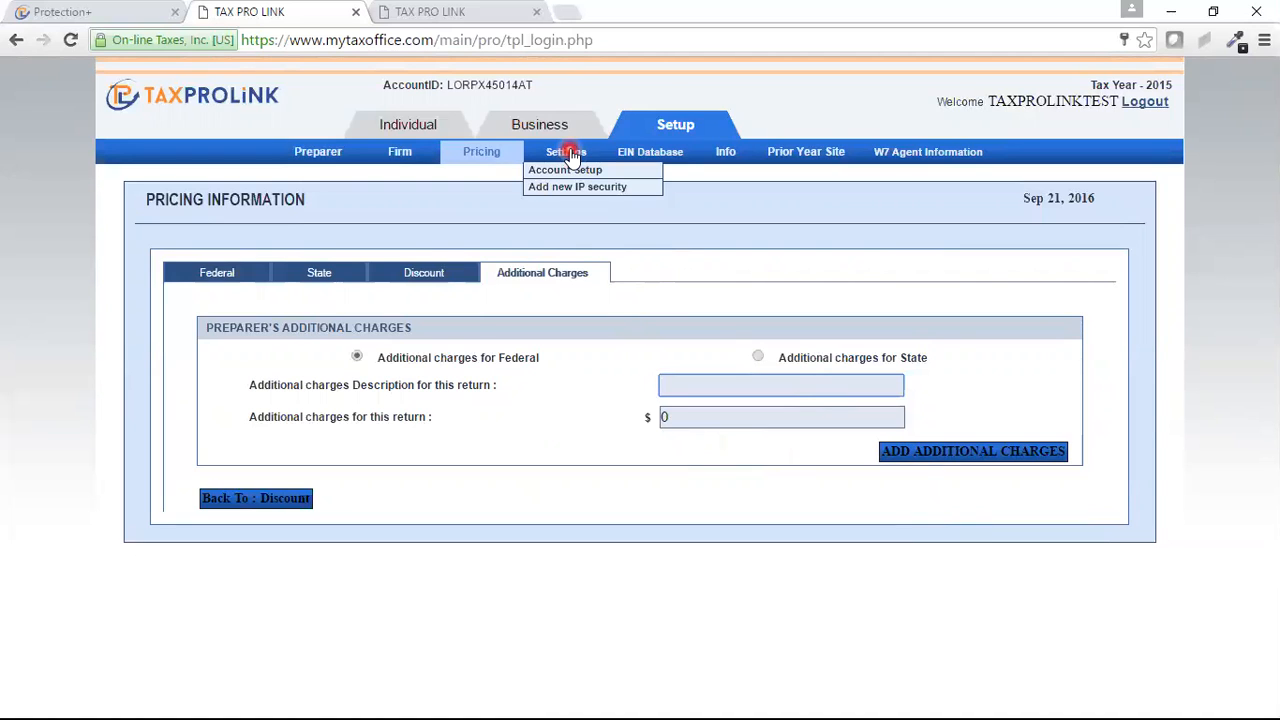
Open the Prior Year Site page and check the list of previous years for viewing customers' returns
{"action": "left_click", "coordinate": [802, 156]}
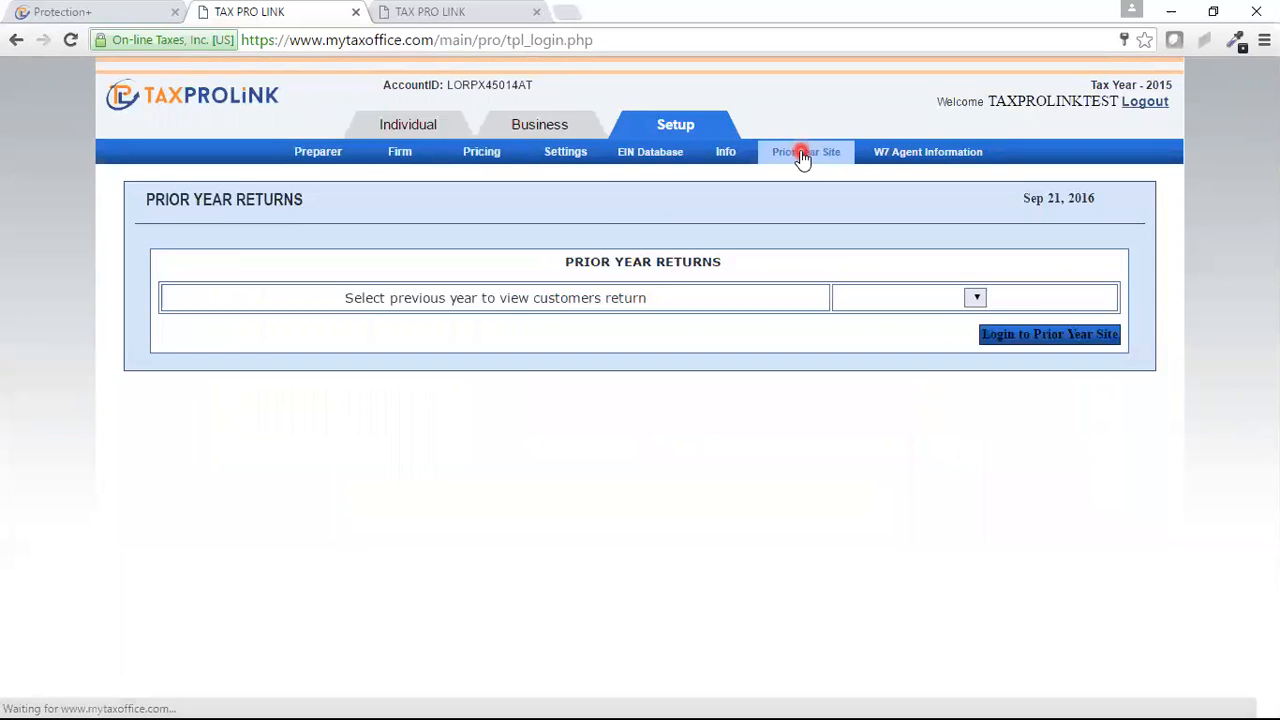
{"action": "left_click", "coordinate": [1012, 313]}
{"action": "left_click", "coordinate": [960, 296]}
{"action": "left_click", "coordinate": [975, 299]}
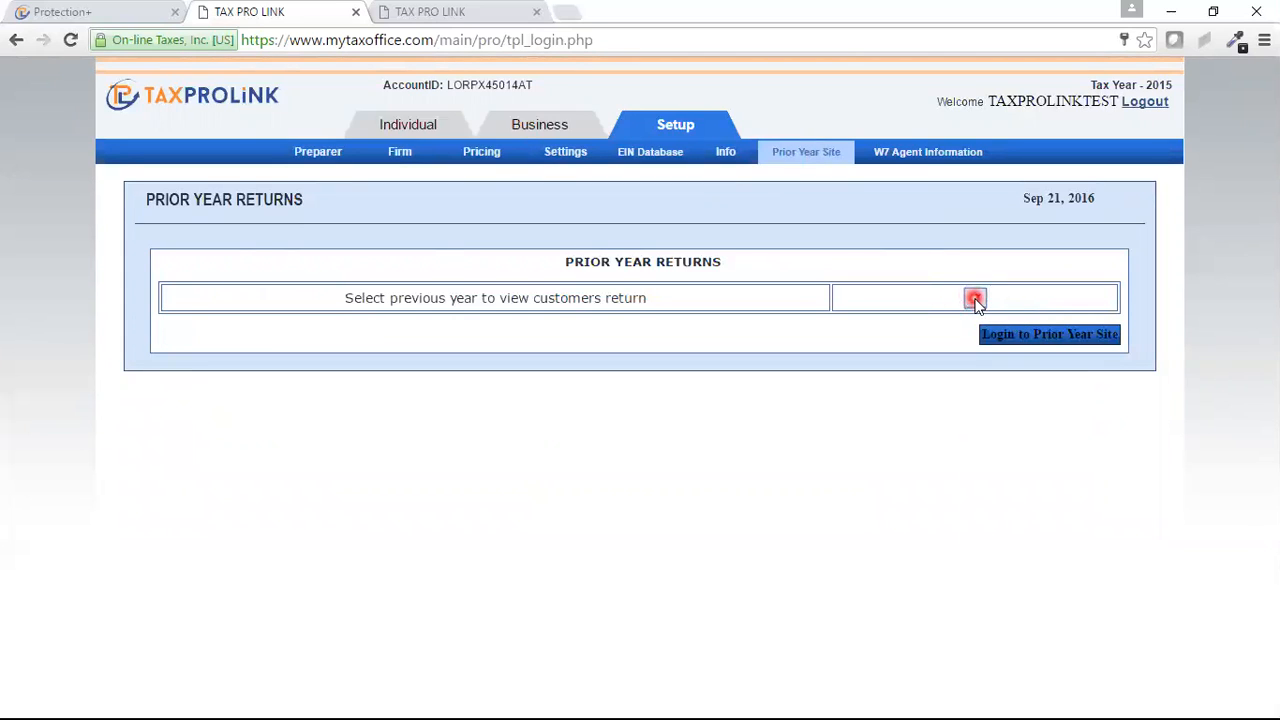
{"action": "left_click", "coordinate": [978, 299]}
{"action": "left_click", "coordinate": [979, 299]}
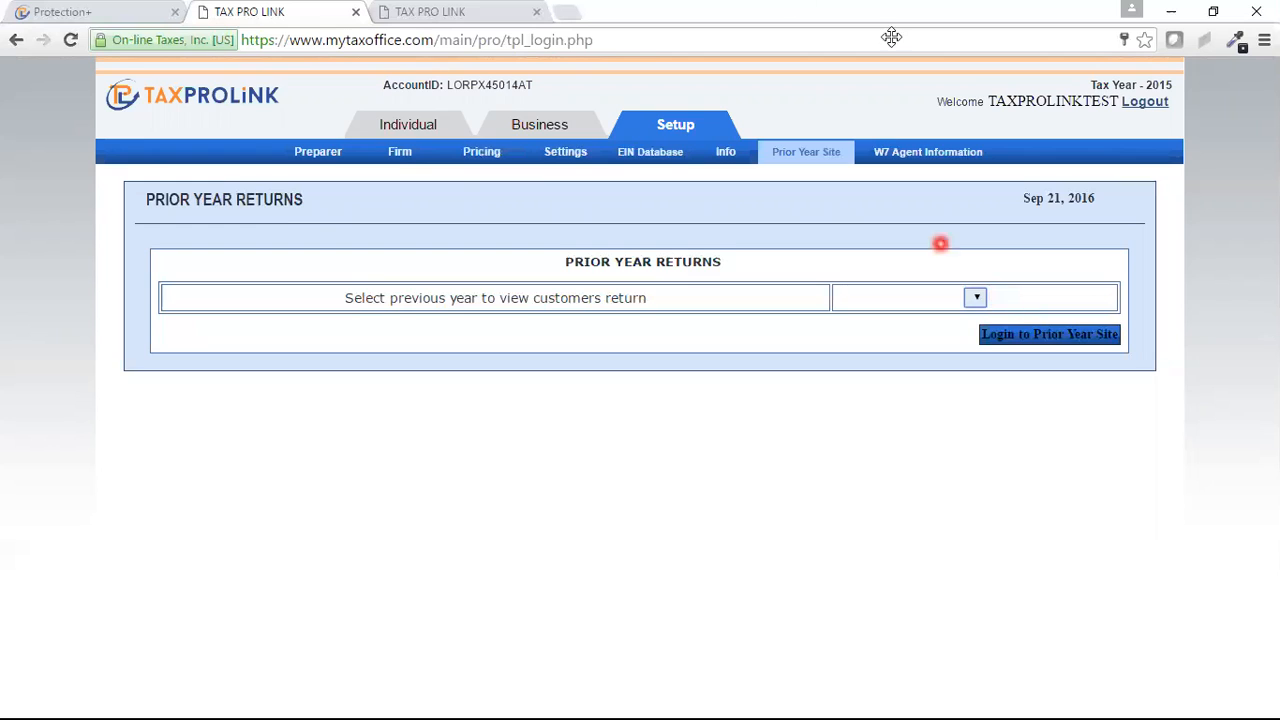
Return from Setup to the Individual section
{"action": "mouse_move", "coordinate": [428, 143]}
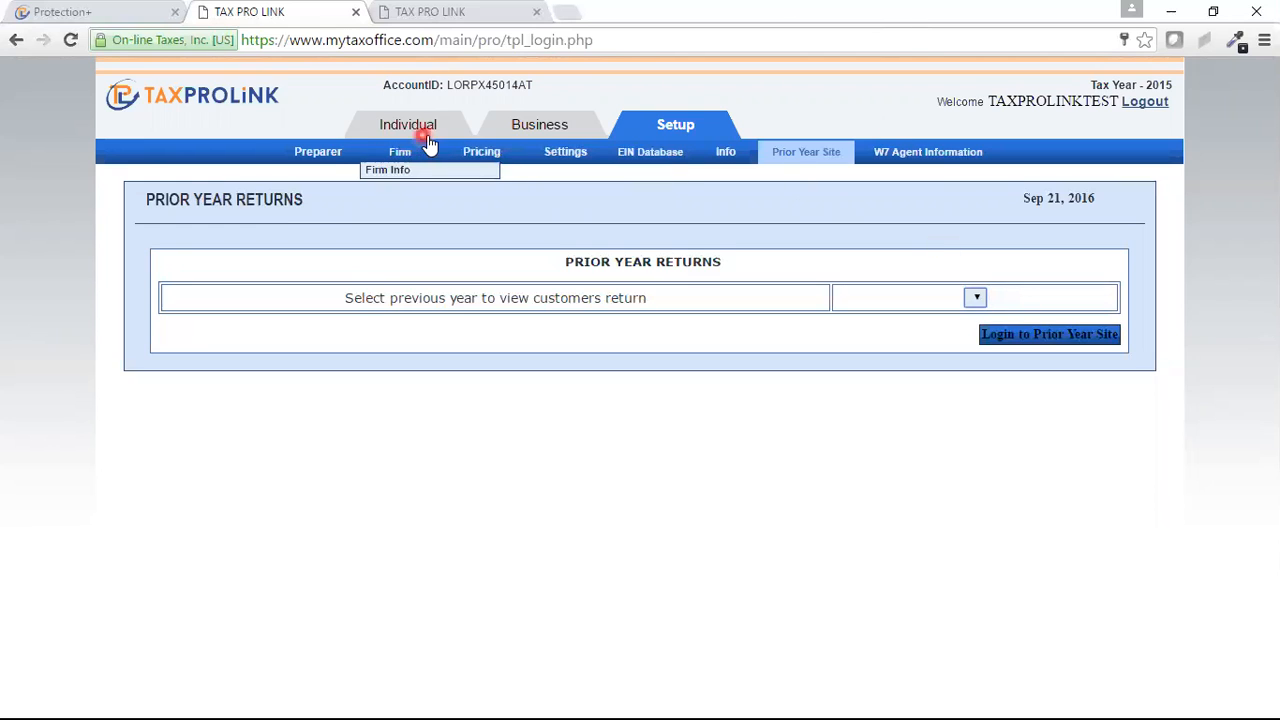
{"action": "left_click", "coordinate": [375, 126]}
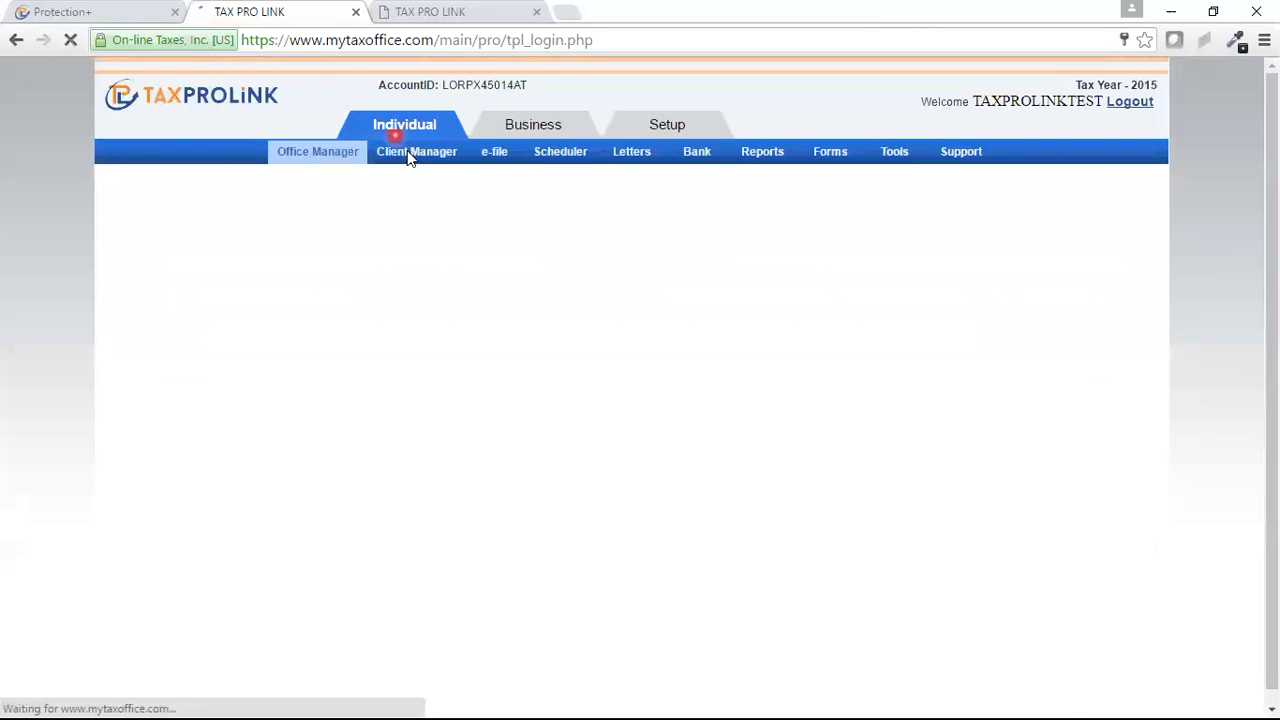
Open the File Prior Year Return page and check which previous years can be chosen for customer returns
{"action": "mouse_move", "coordinate": [412, 153]}
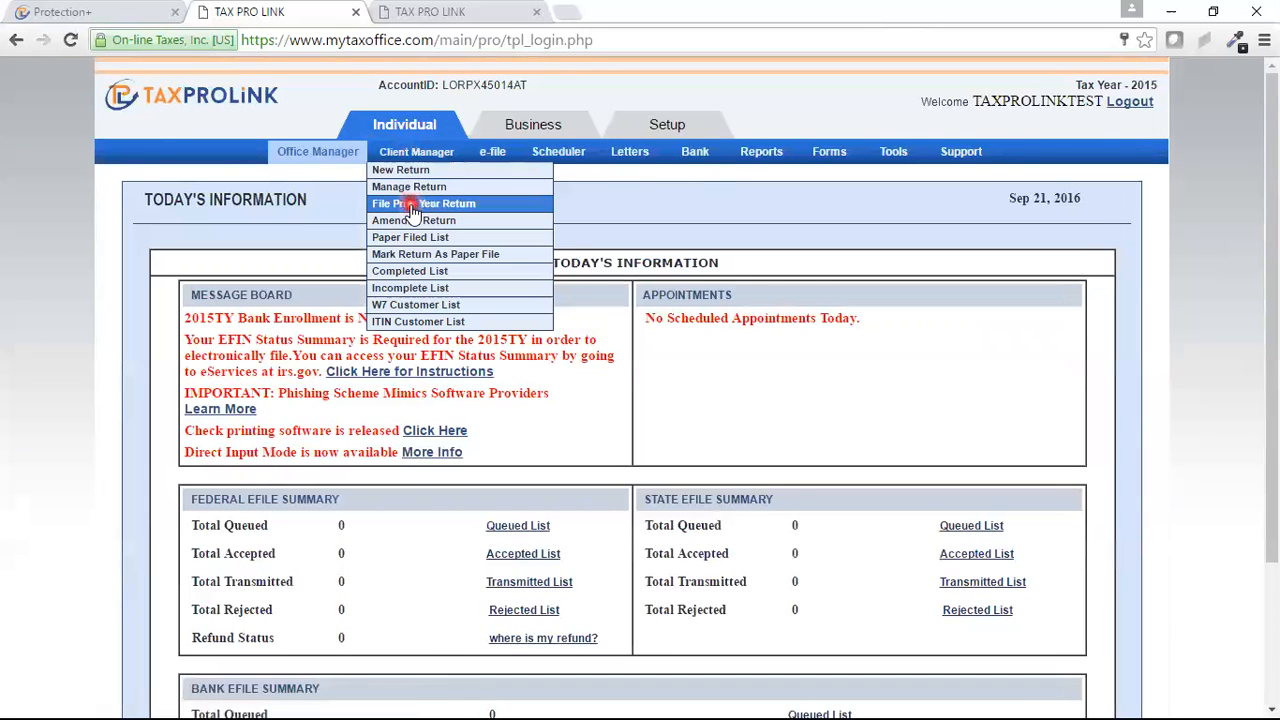
{"action": "left_click", "coordinate": [412, 204]}
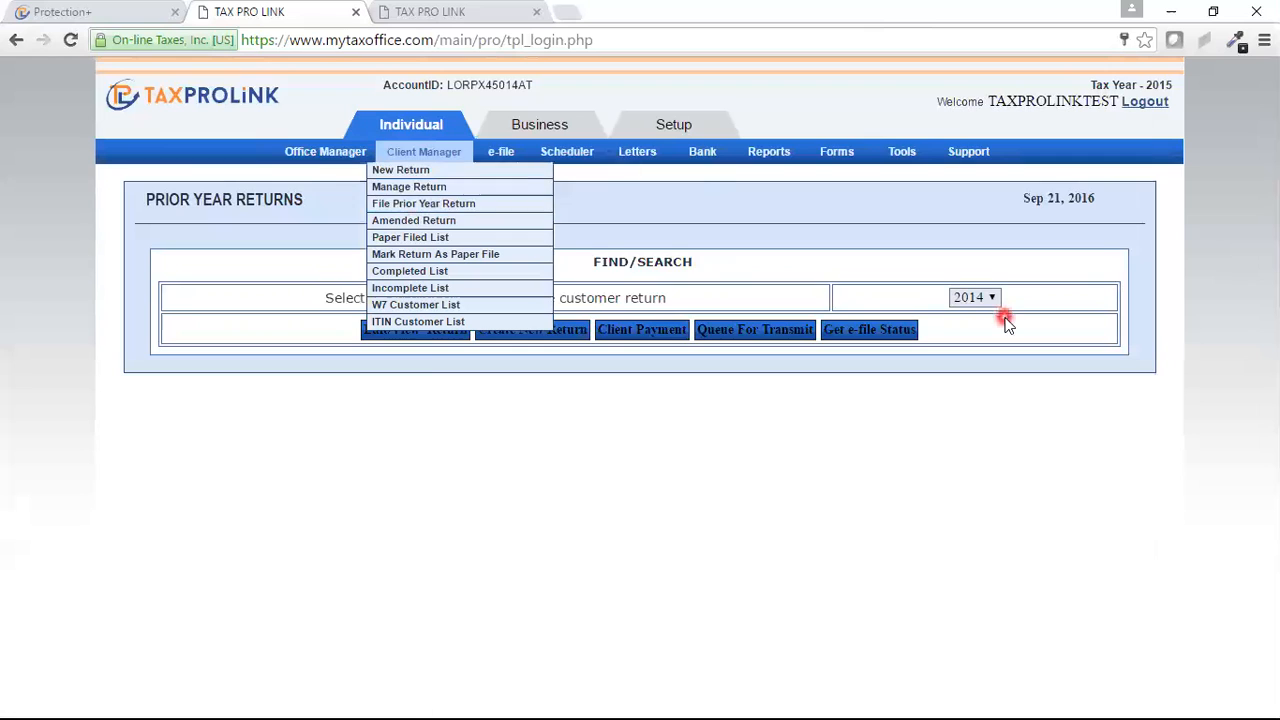
{"action": "left_click", "coordinate": [995, 300]}
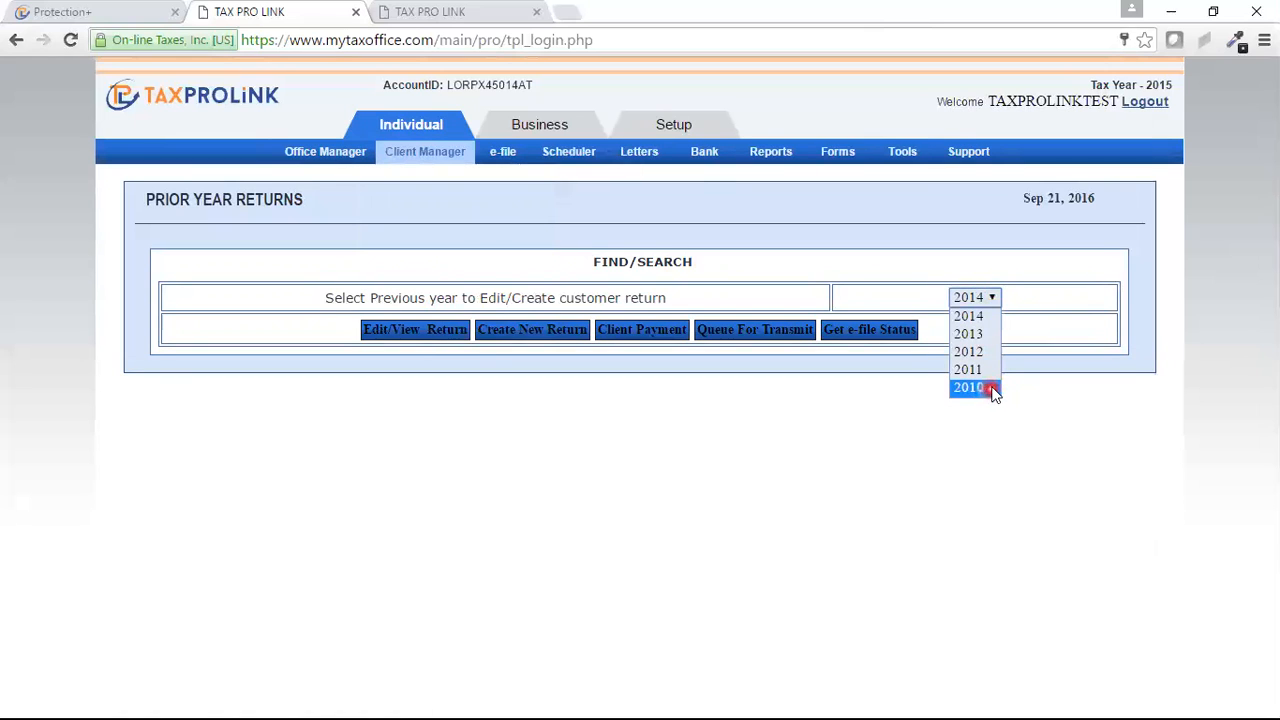
{"action": "left_click", "coordinate": [1025, 388]}
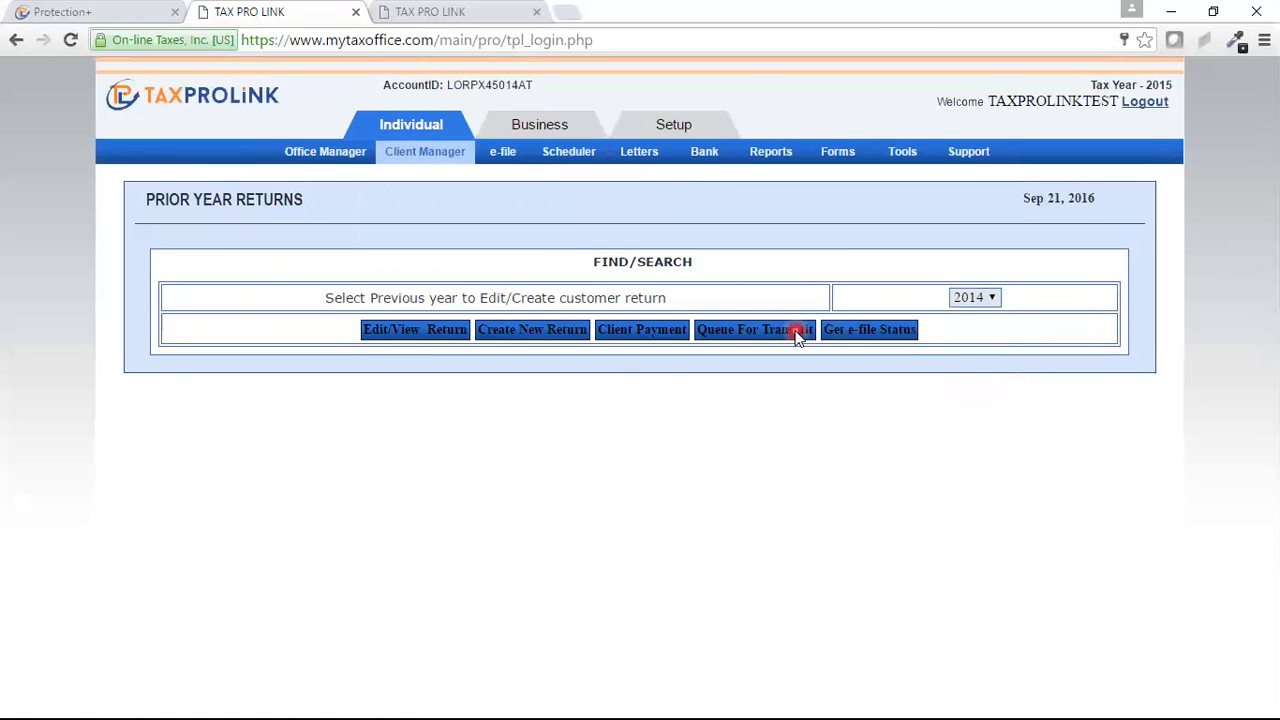
{"action": "mouse_move", "coordinate": [400, 152]}
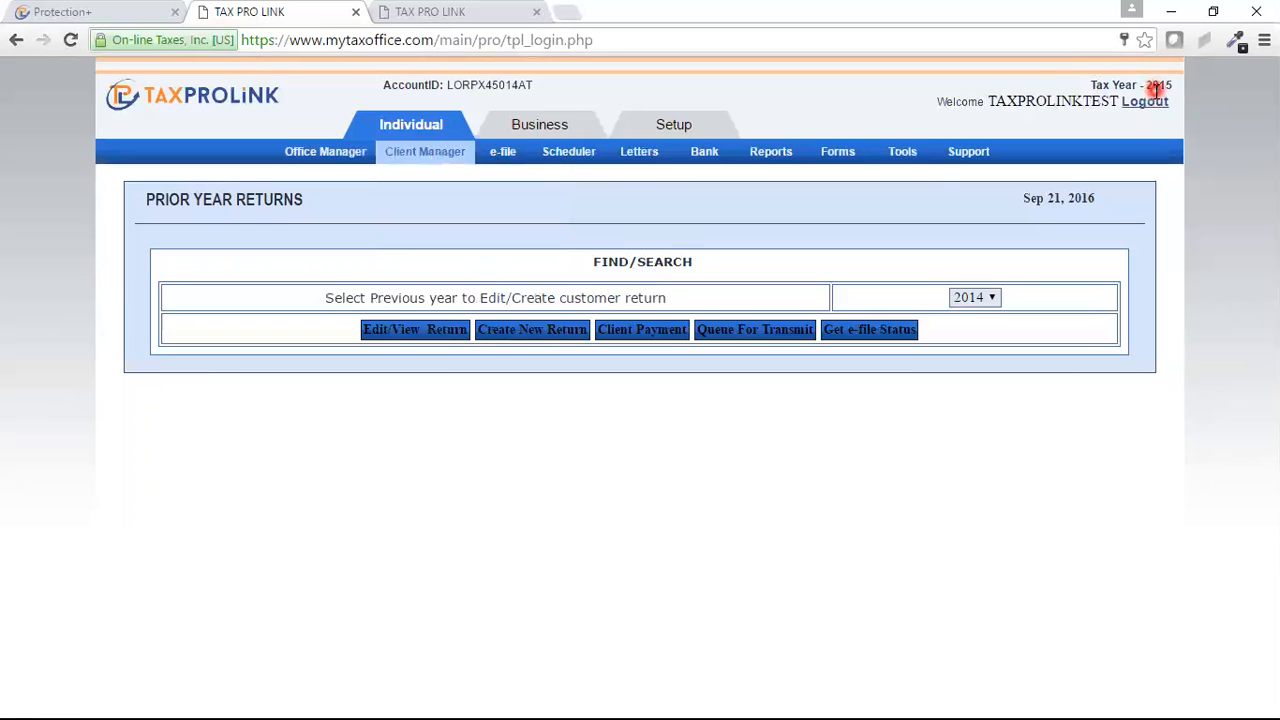
{"action": "mouse_move", "coordinate": [437, 166]}
{"action": "mouse_move", "coordinate": [580, 152]}
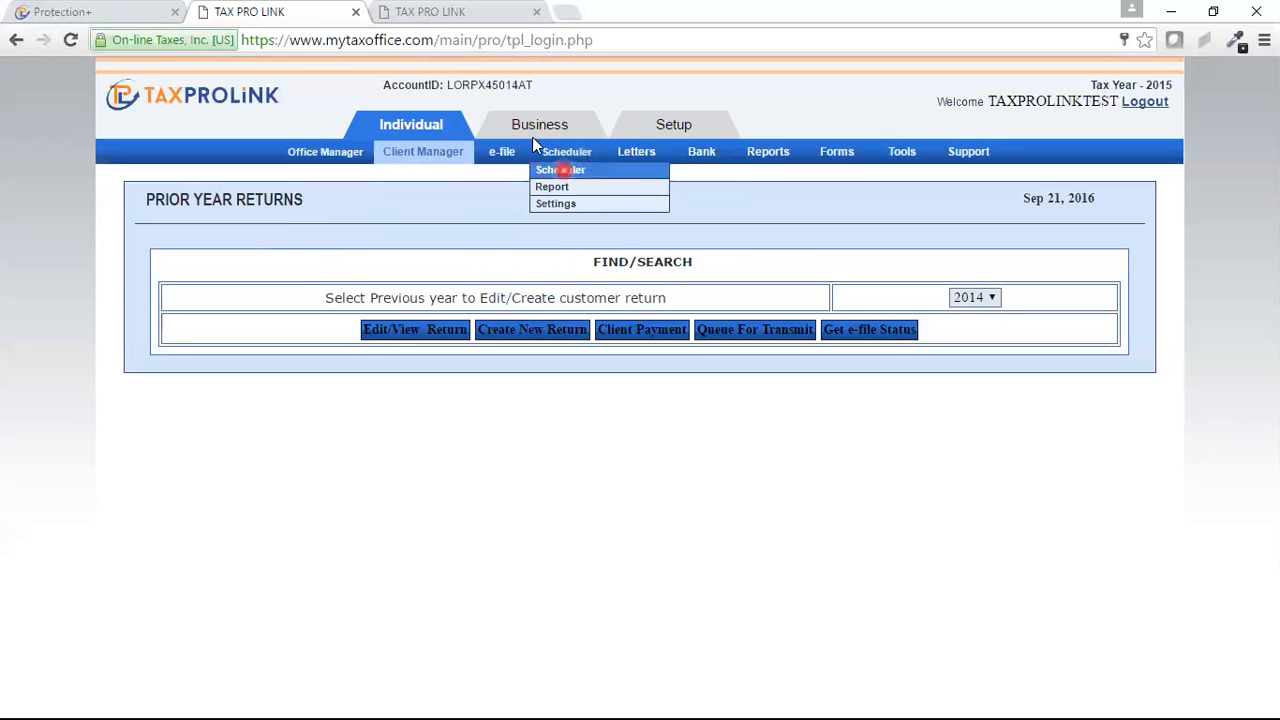
{"action": "mouse_move", "coordinate": [680, 155]}
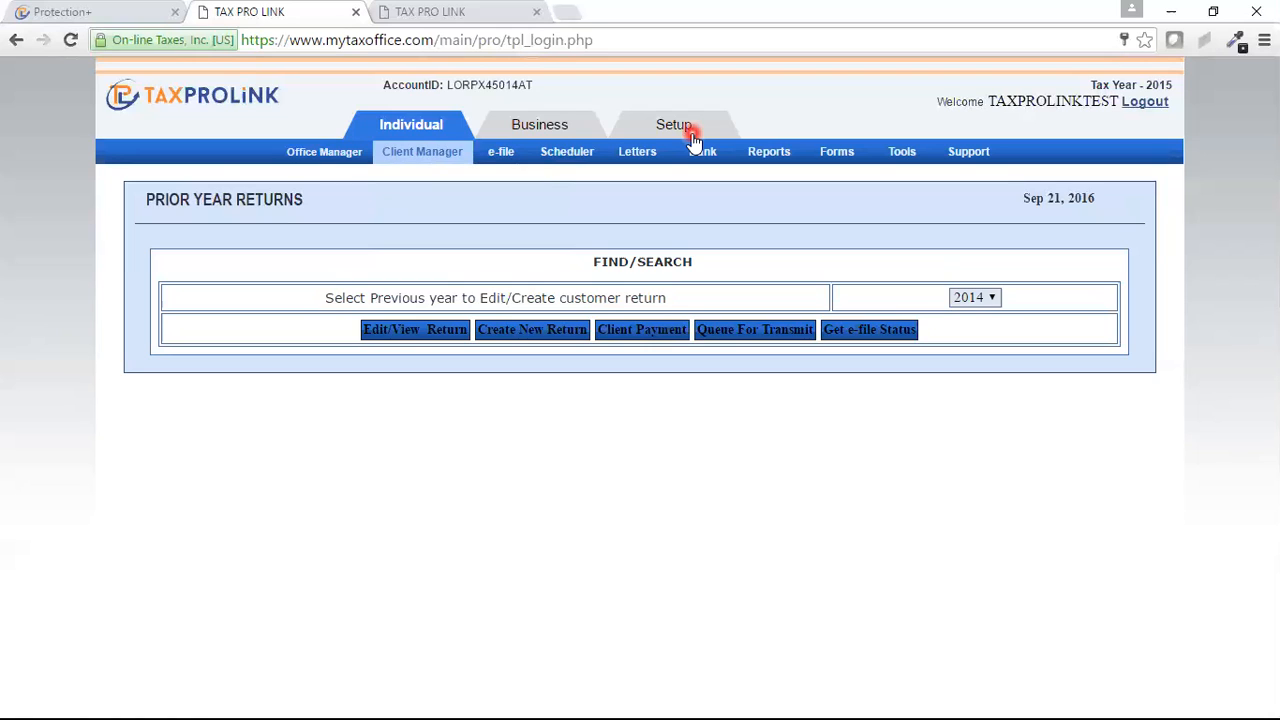
{"action": "mouse_move", "coordinate": [770, 158]}
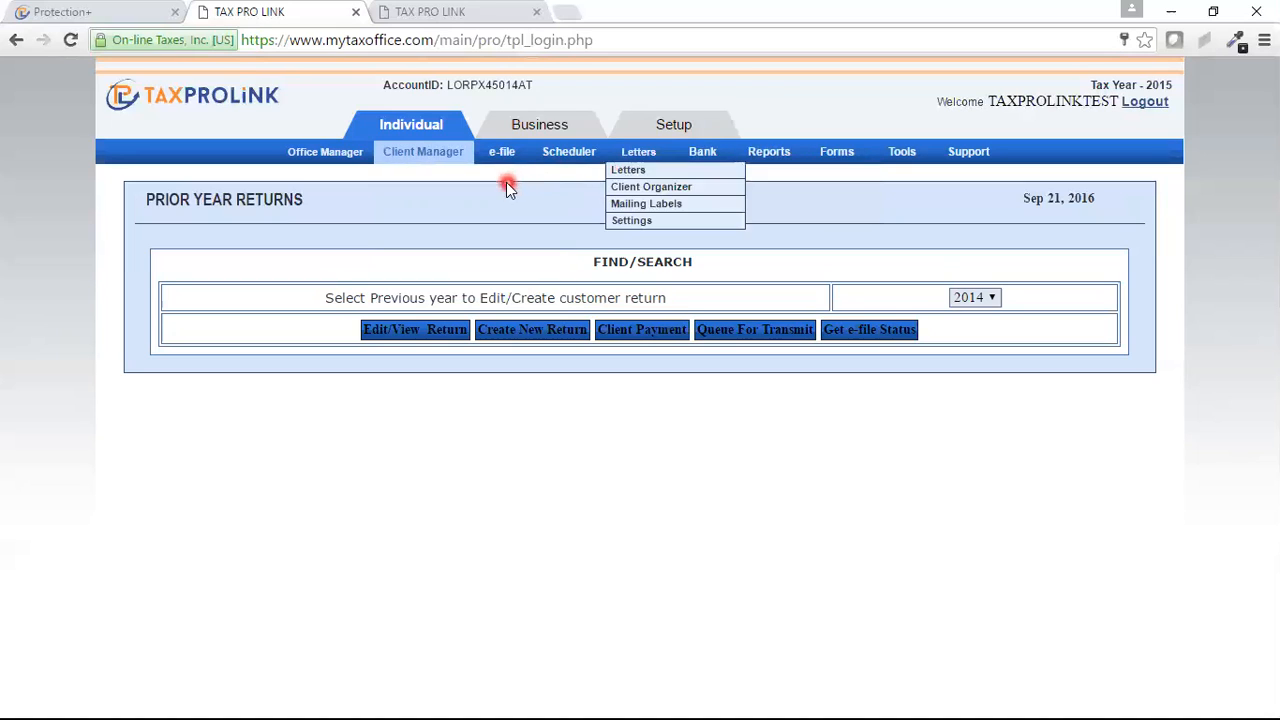
{"action": "mouse_move", "coordinate": [637, 160]}
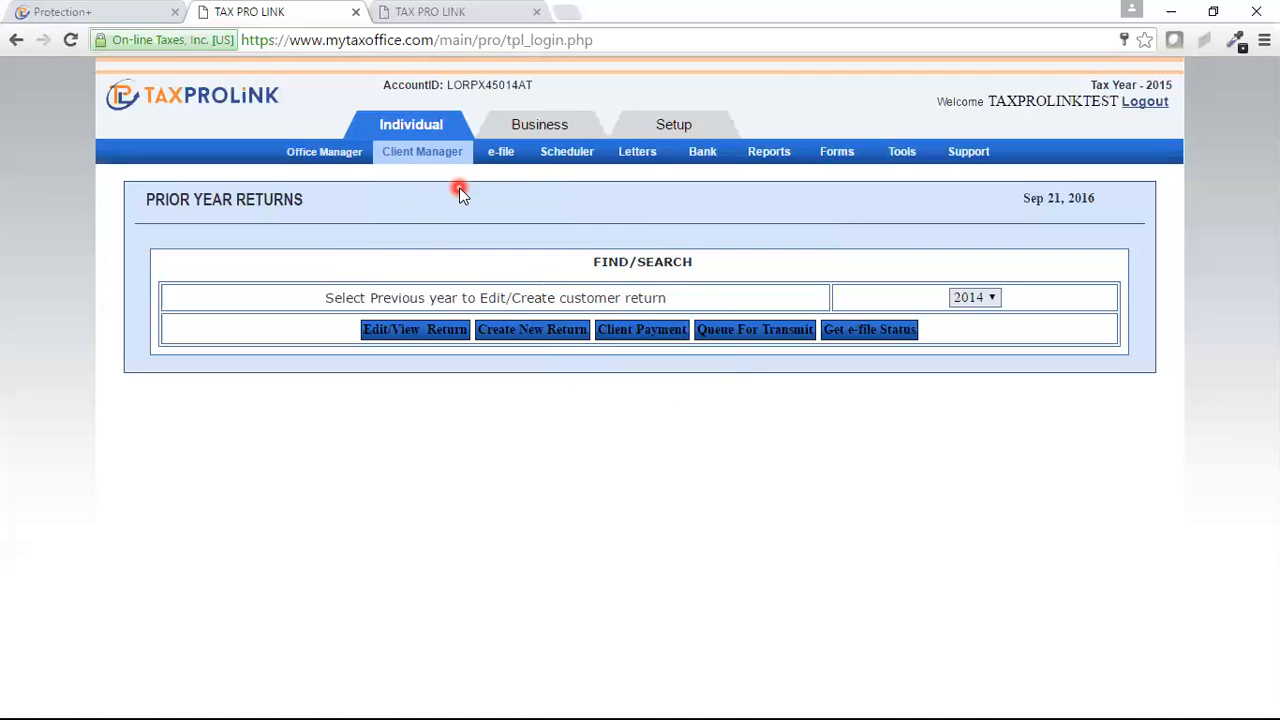
Open the Manage Returns client list and manage the third listed client's return
{"action": "mouse_move", "coordinate": [440, 157]}
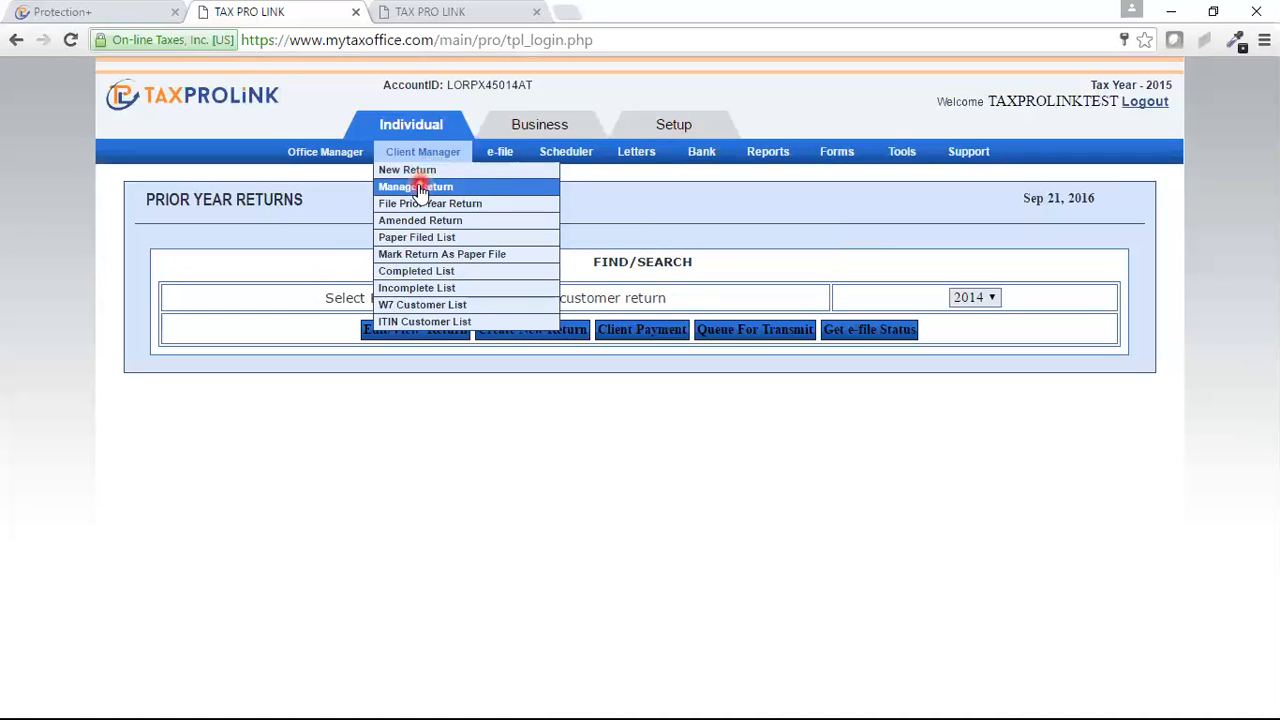
{"action": "left_click", "coordinate": [427, 187]}
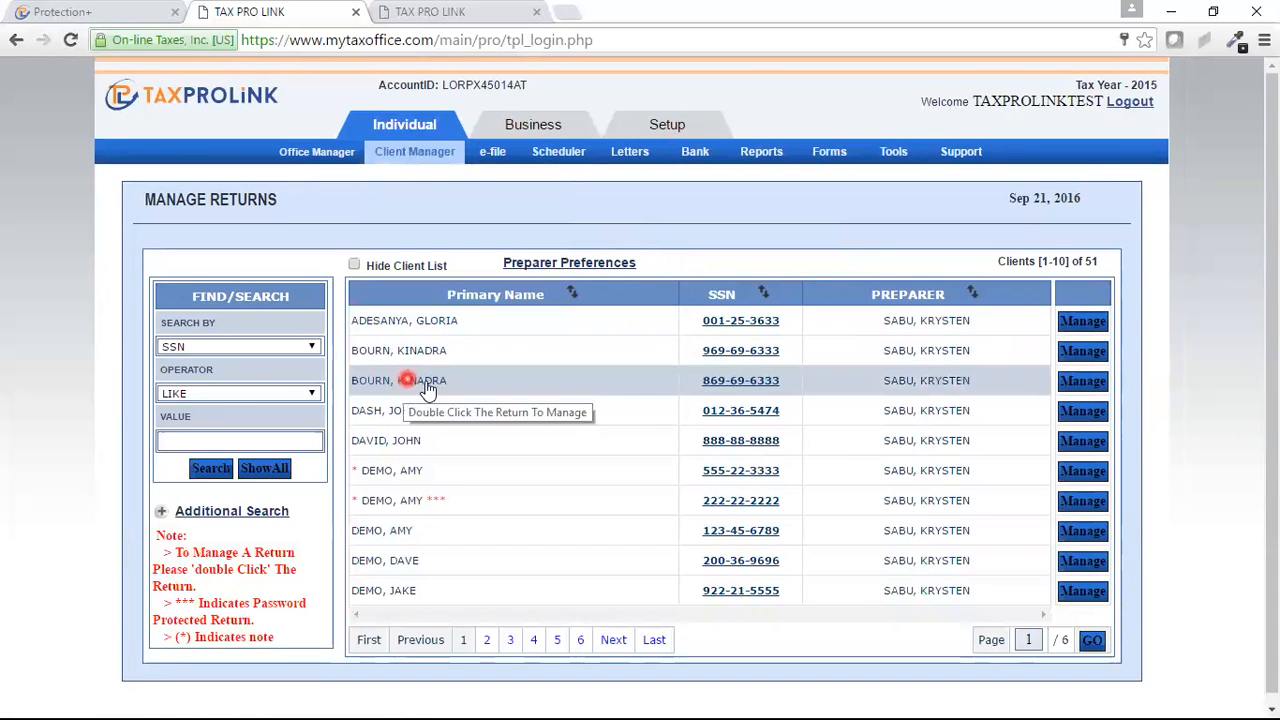
{"action": "left_click", "coordinate": [1094, 384]}
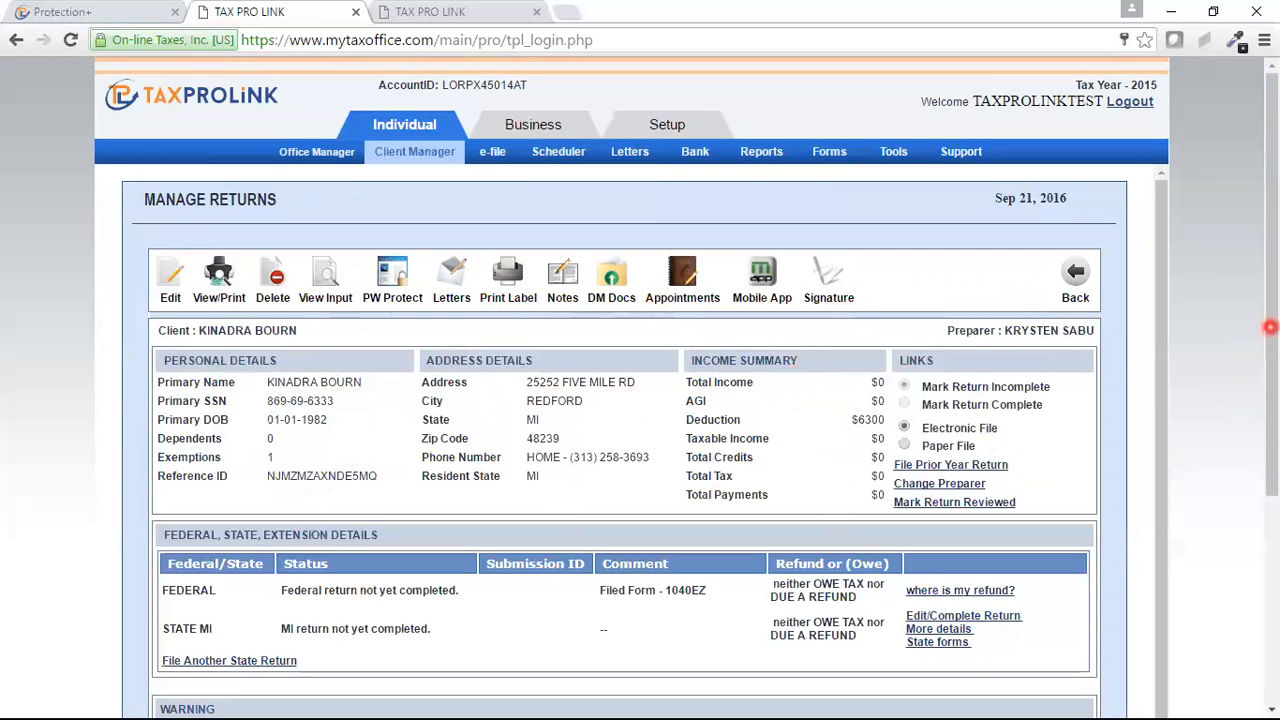
Review the client's return page, from the personal and income details to the payment, e-file and return history sections
{"action": "scroll", "coordinate": [1268, 326], "scroll_direction": "down", "scroll_amount": 1}
{"action": "scroll", "coordinate": [1268, 326], "scroll_direction": "down", "scroll_amount": 1}
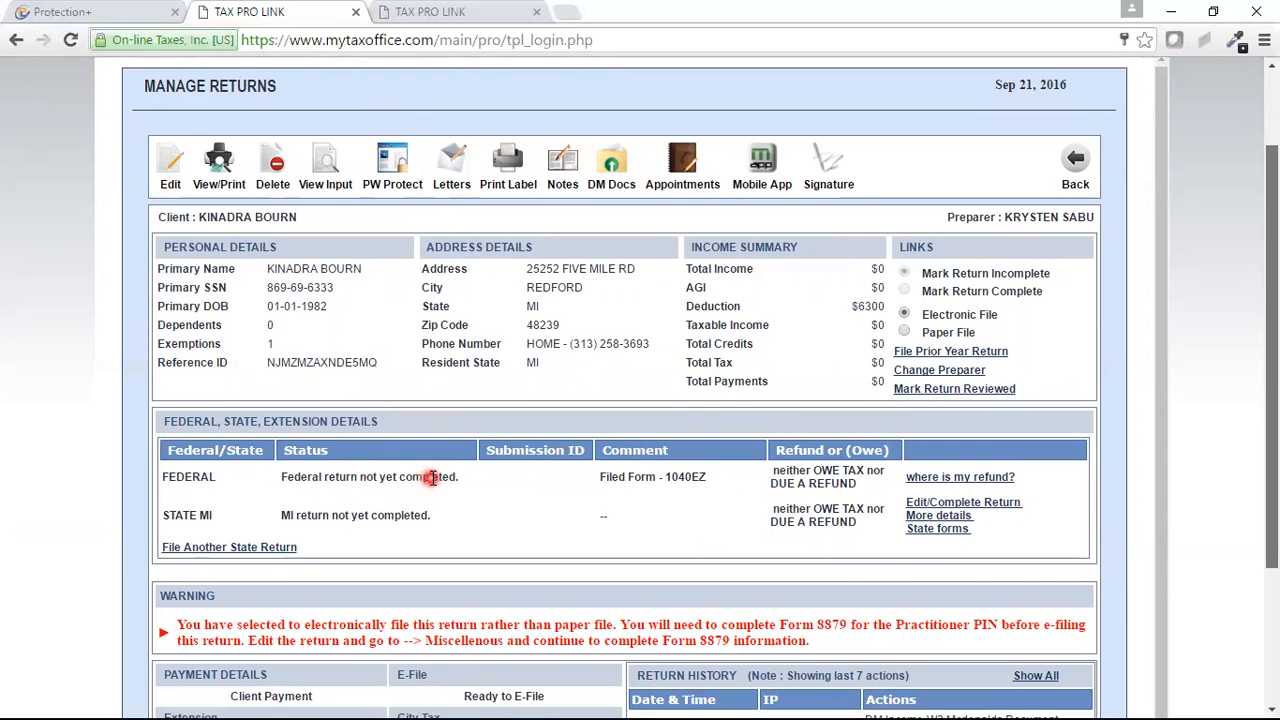
{"action": "left_click_drag", "start_coordinate": [1271, 370], "coordinate": [1271, 425]}
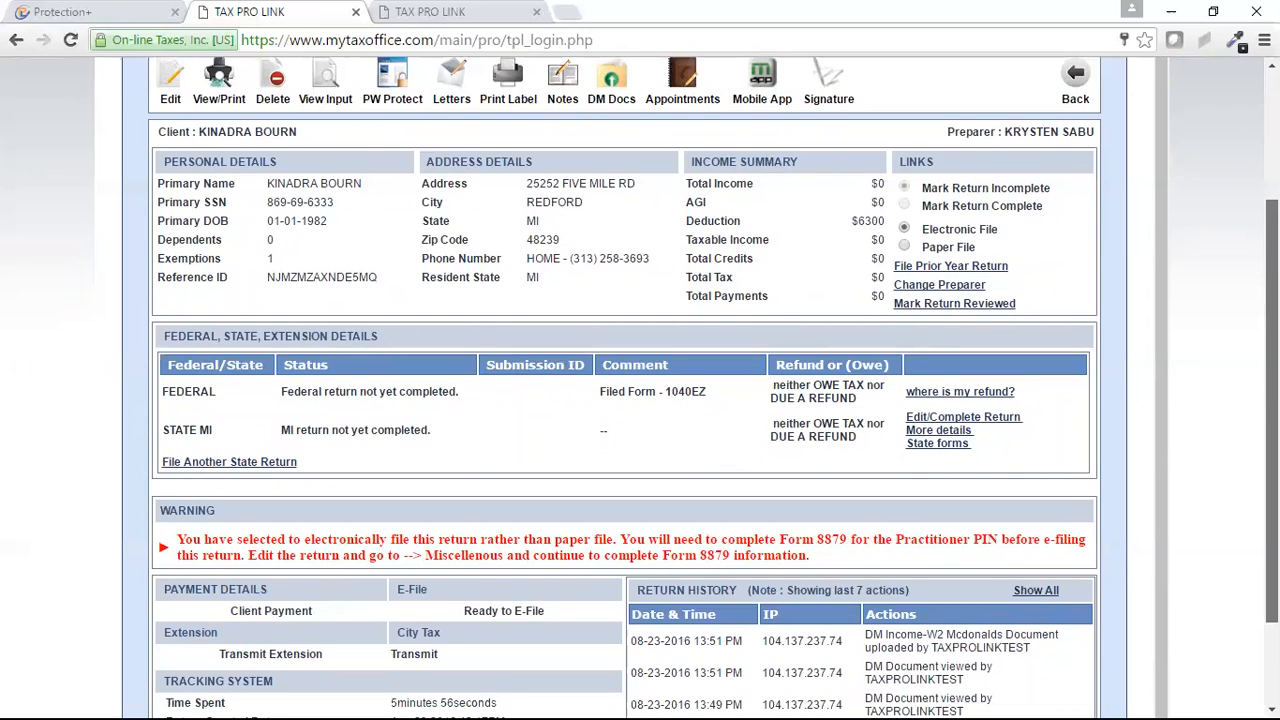
{"action": "scroll", "coordinate": [640, 400], "scroll_direction": "down", "scroll_amount": 3}
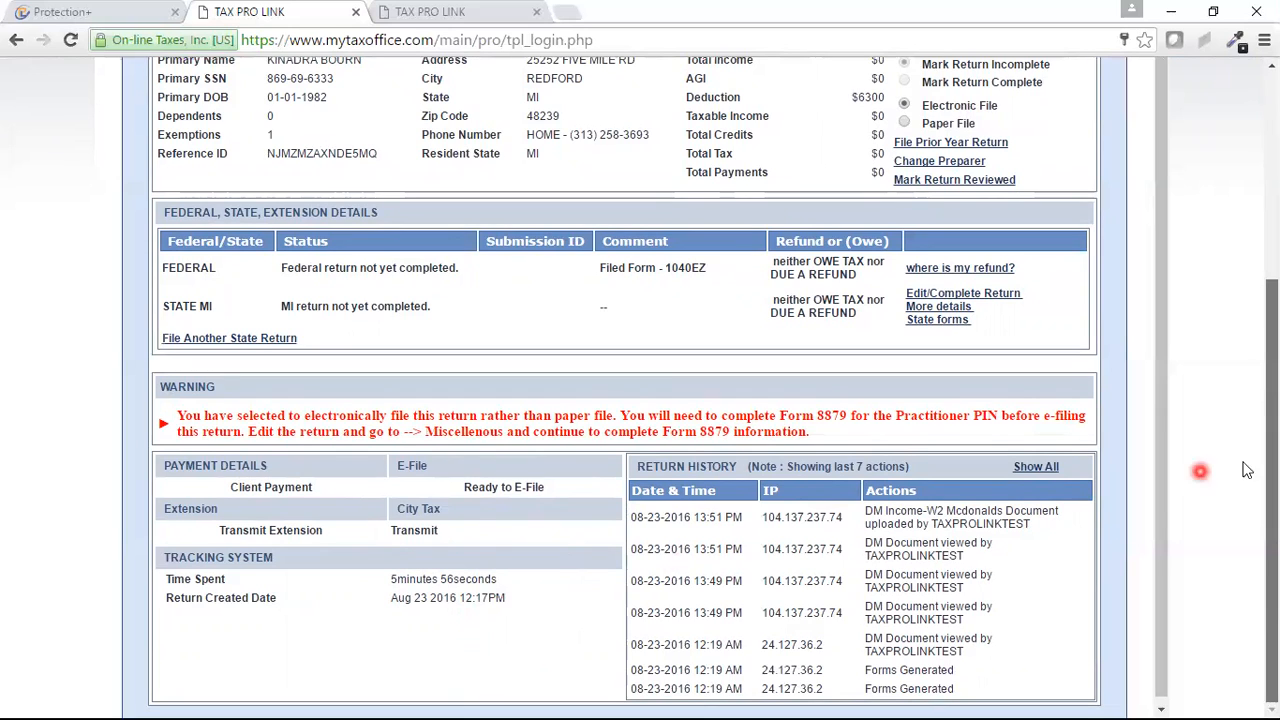
{"action": "scroll", "coordinate": [640, 400], "scroll_direction": "up", "scroll_amount": 3}
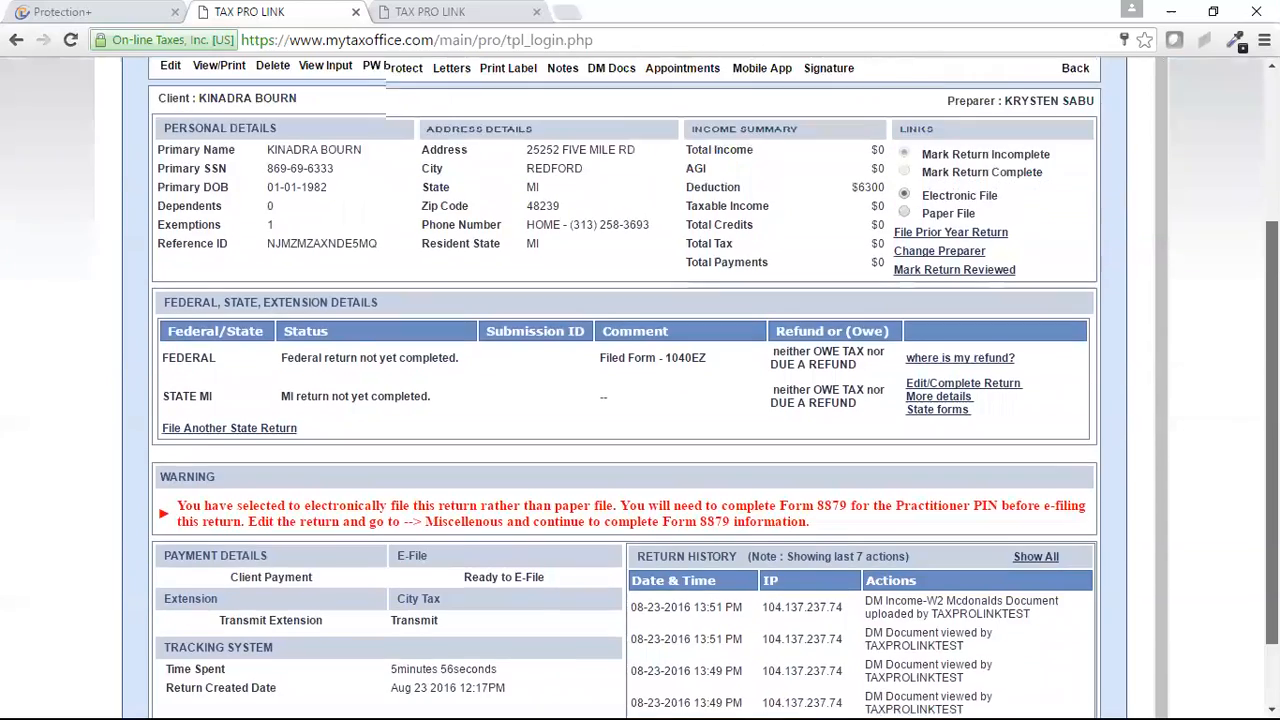
{"action": "scroll", "coordinate": [640, 400], "scroll_direction": "up", "scroll_amount": 1}
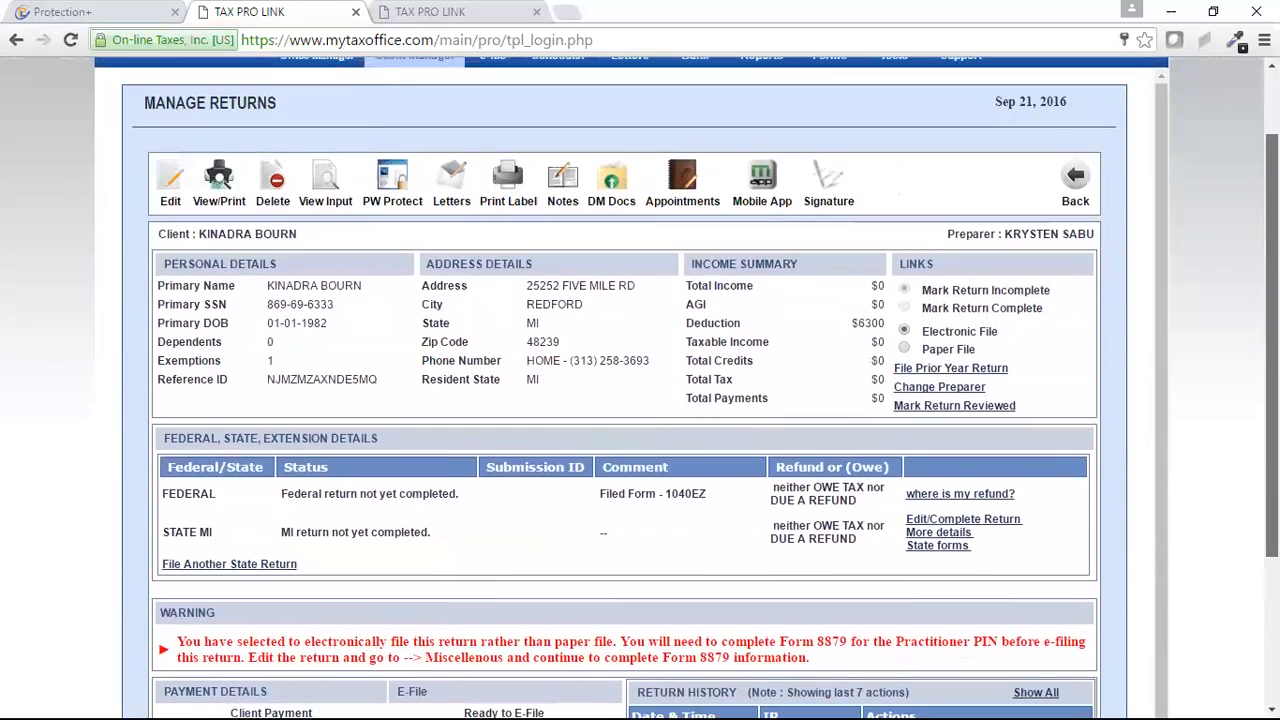
{"action": "scroll", "coordinate": [640, 400], "scroll_direction": "up", "scroll_amount": 2}
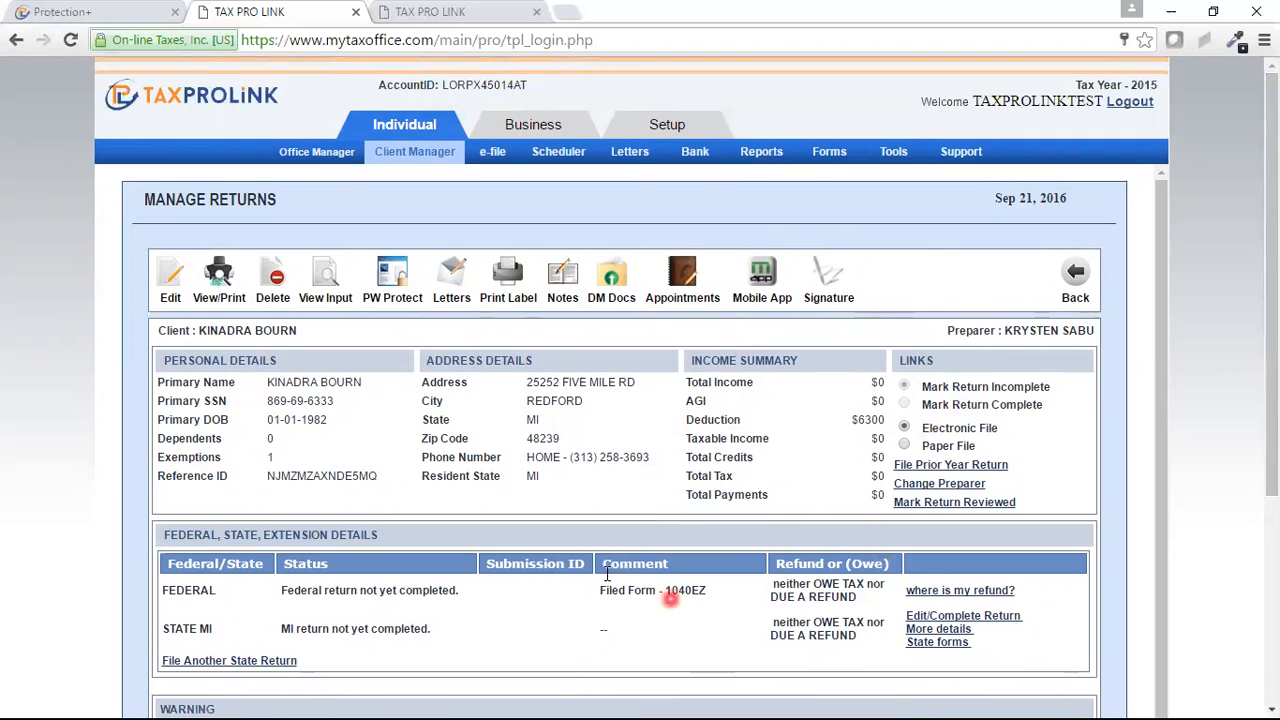
Replace the primary taxpayer's signature with a new freehand one, save it and close the customer signature window
{"action": "left_click", "coordinate": [829, 276]}
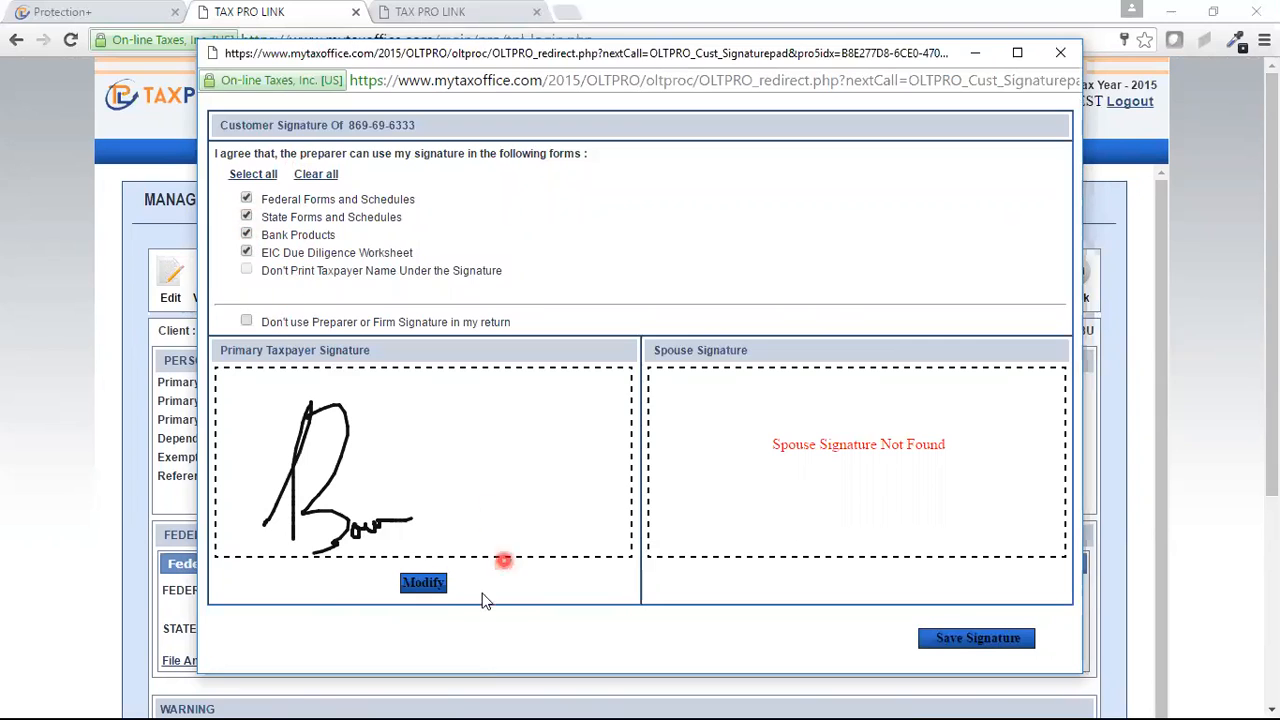
{"action": "left_click", "coordinate": [432, 588]}
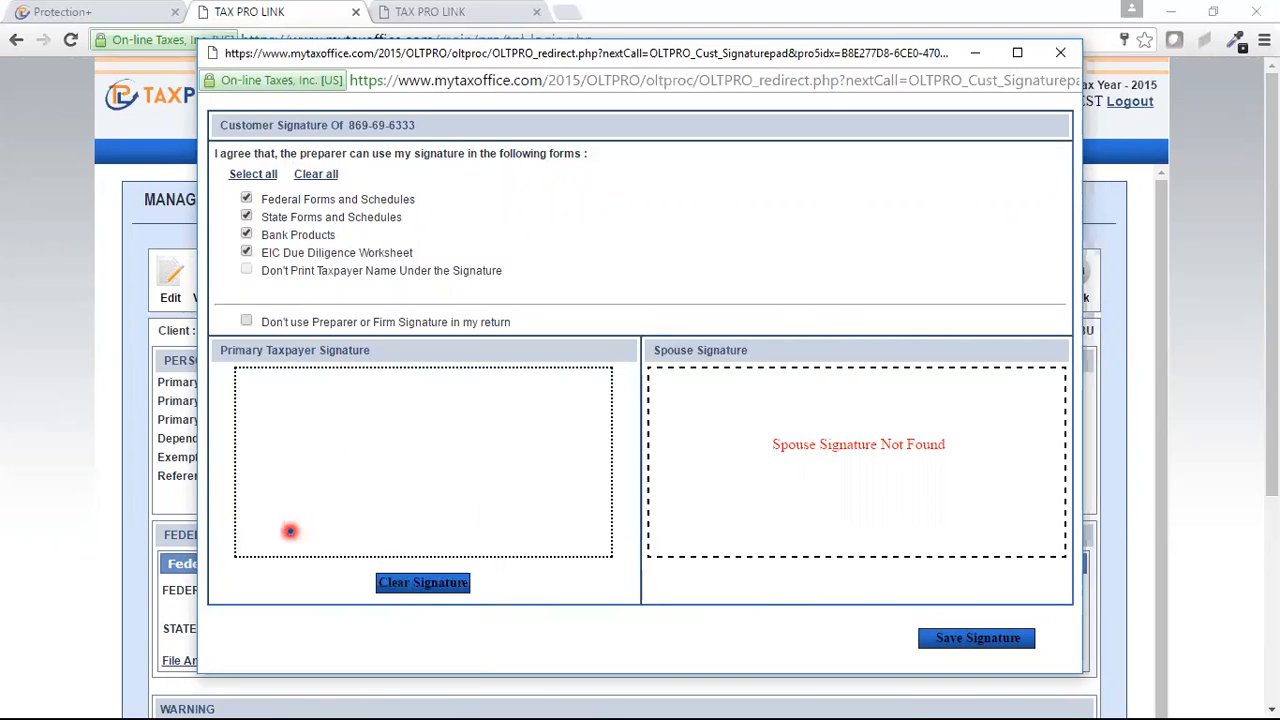
{"action": "mouse_move", "coordinate": [277, 534]}
{"action": "left_mouse_down"}
{"action": "mouse_move", "coordinate": [329, 486]}
{"action": "mouse_move", "coordinate": [437, 466]}
{"action": "mouse_move", "coordinate": [424, 453]}
{"action": "mouse_move", "coordinate": [477, 423]}
{"action": "mouse_move", "coordinate": [512, 448]}
{"action": "left_mouse_up"}
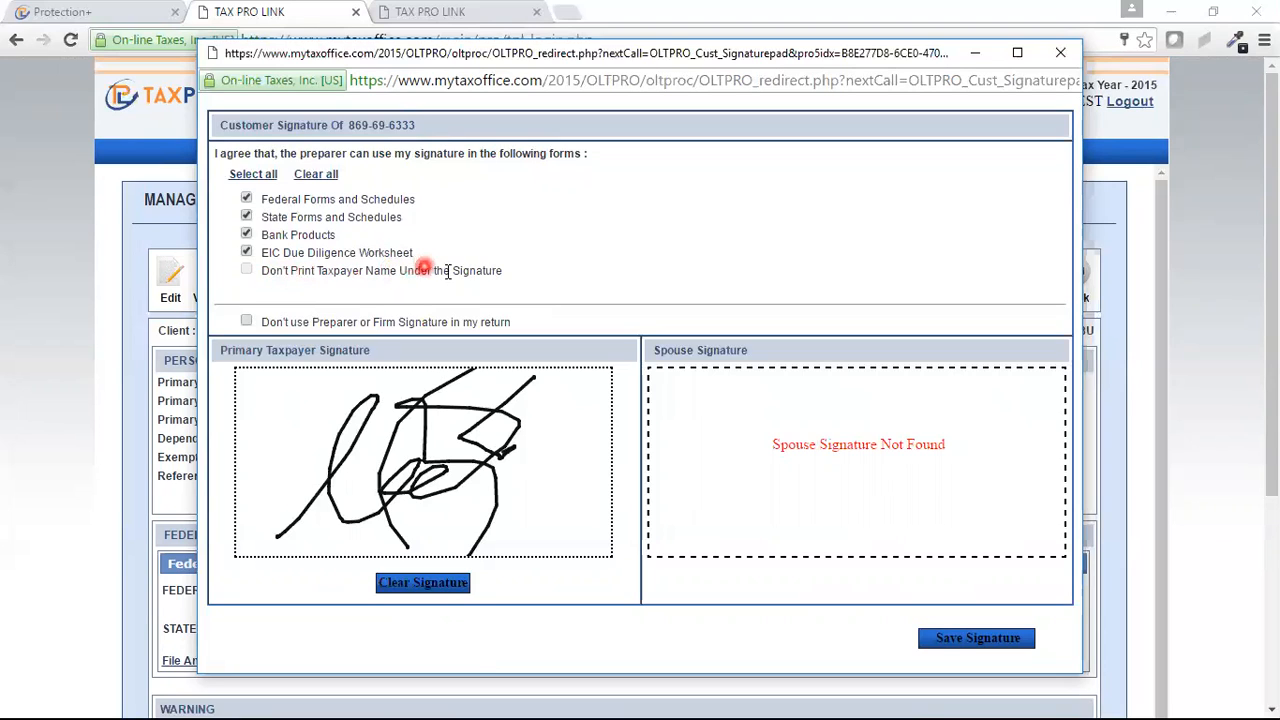
{"action": "left_click", "coordinate": [246, 269]}
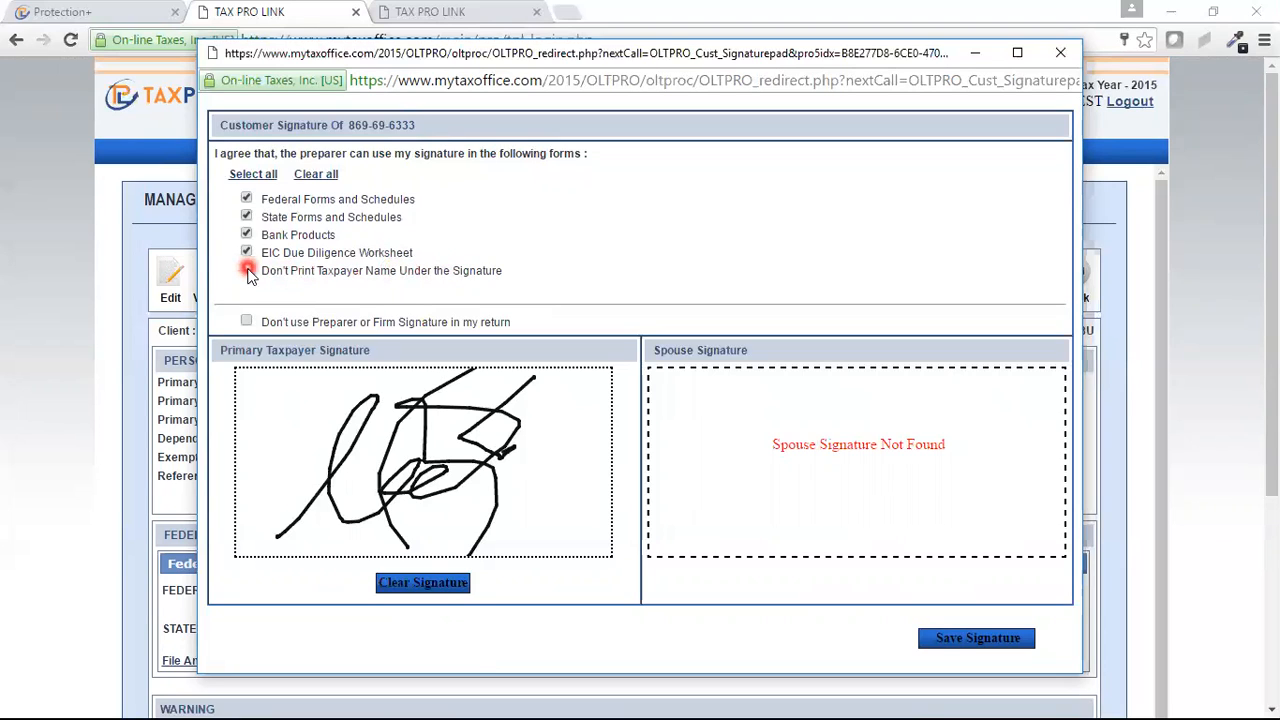
{"action": "left_click", "coordinate": [409, 235]}
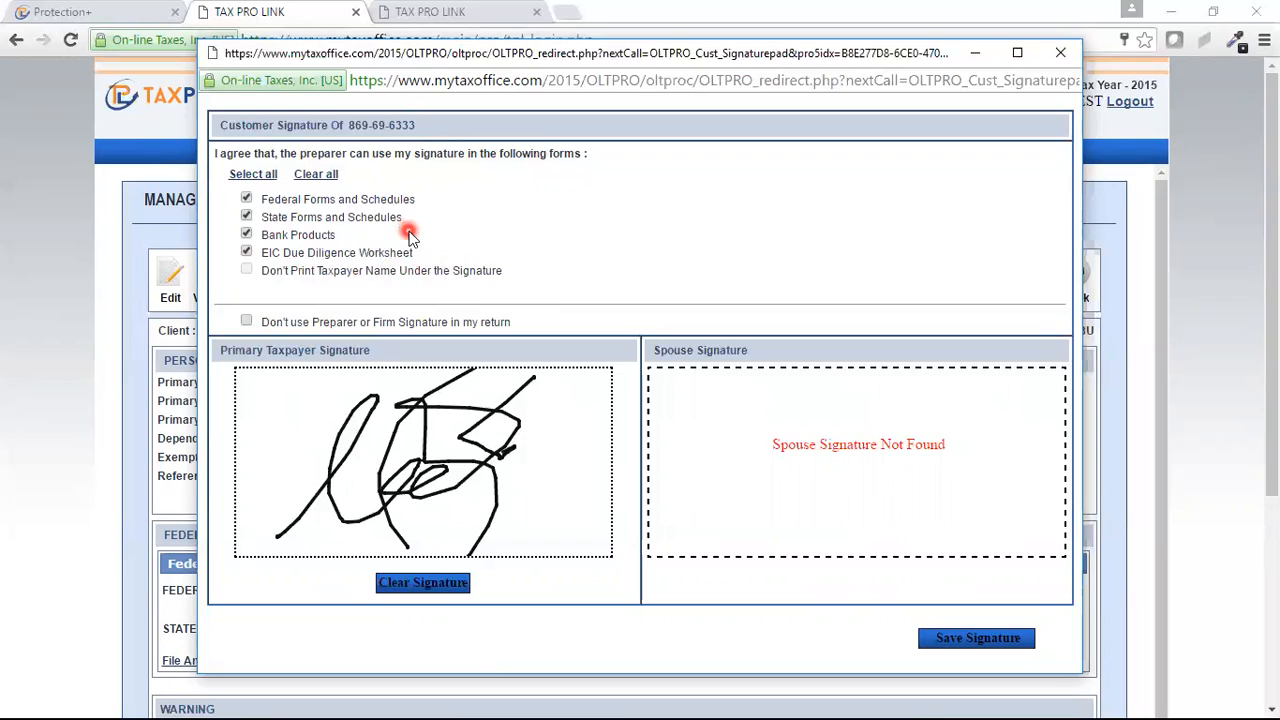
{"action": "left_click", "coordinate": [1000, 640]}
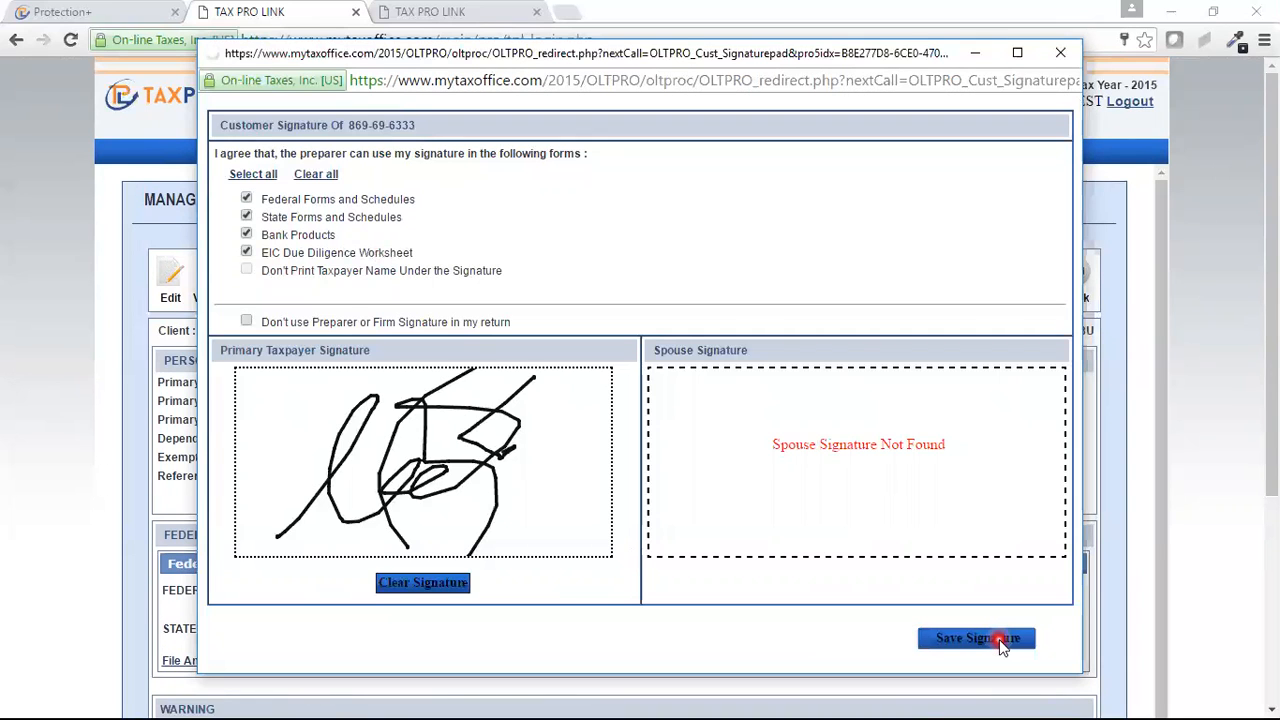
{"action": "left_click", "coordinate": [1059, 54]}
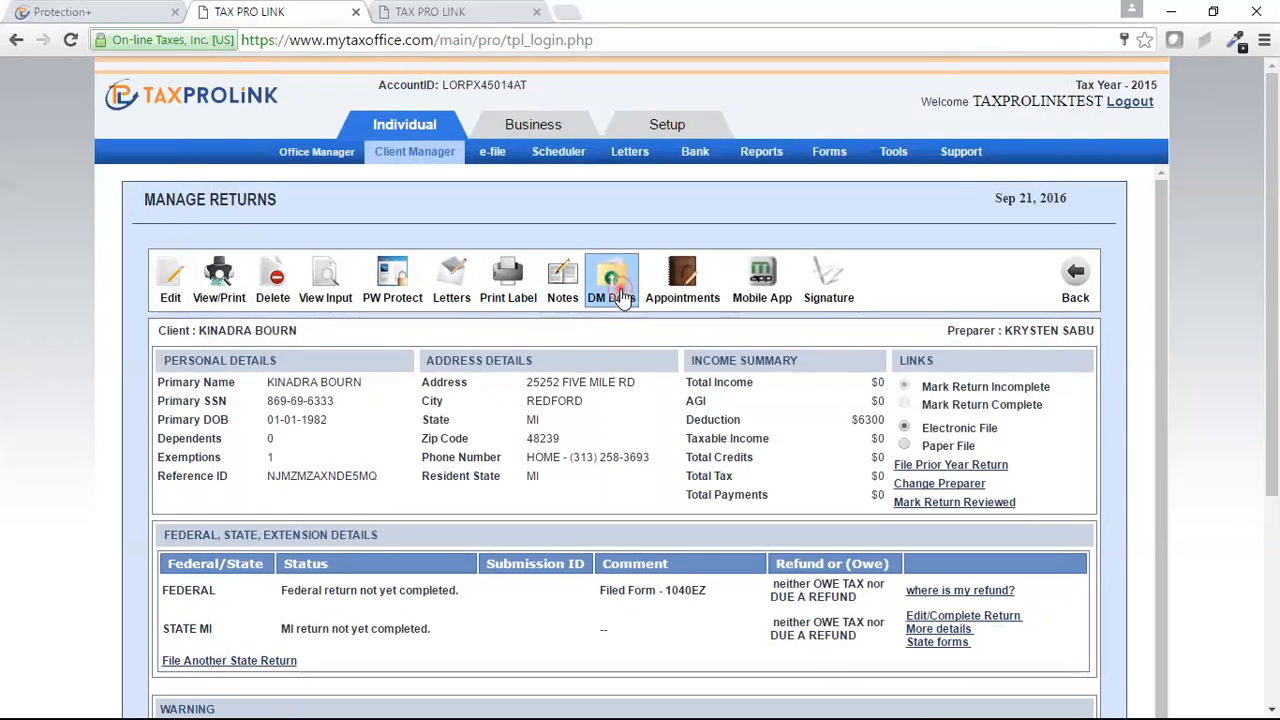
Examine the client's uploaded DM documents, including the W2 MCDONALDS file and the scan, save and print options, and leave the document window
{"action": "left_click", "coordinate": [612, 285]}
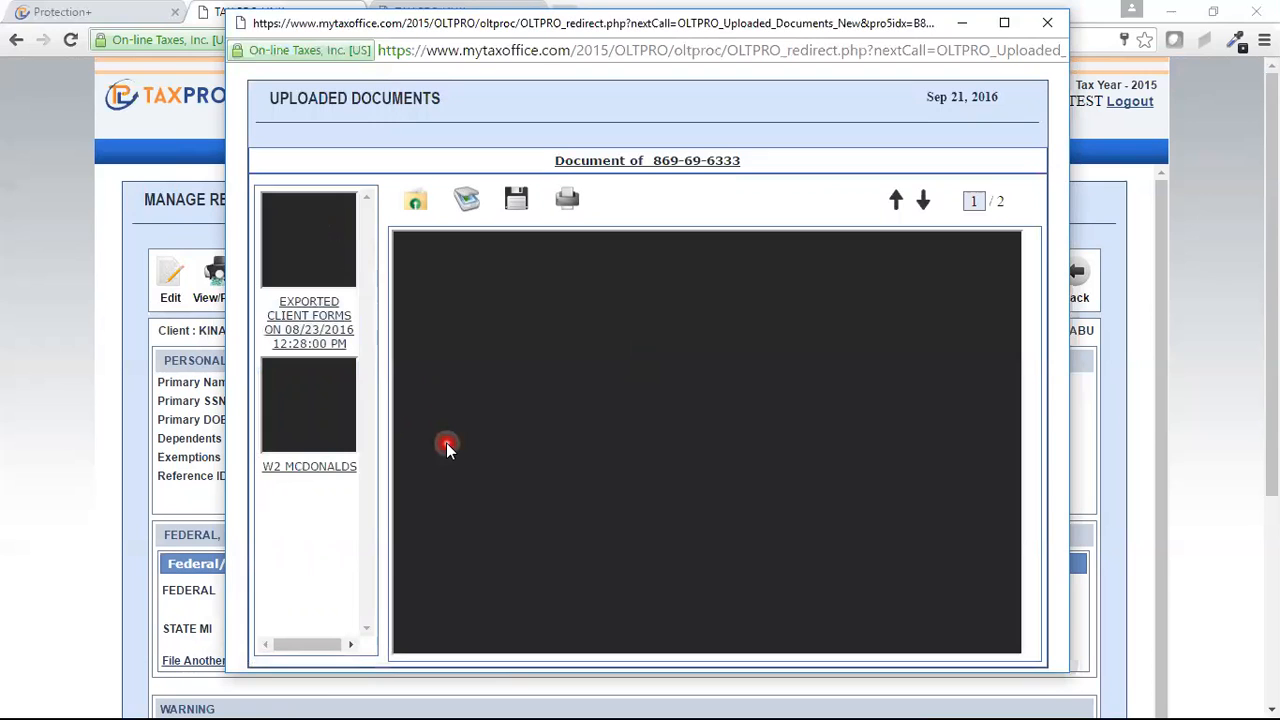
{"action": "left_click", "coordinate": [300, 462]}
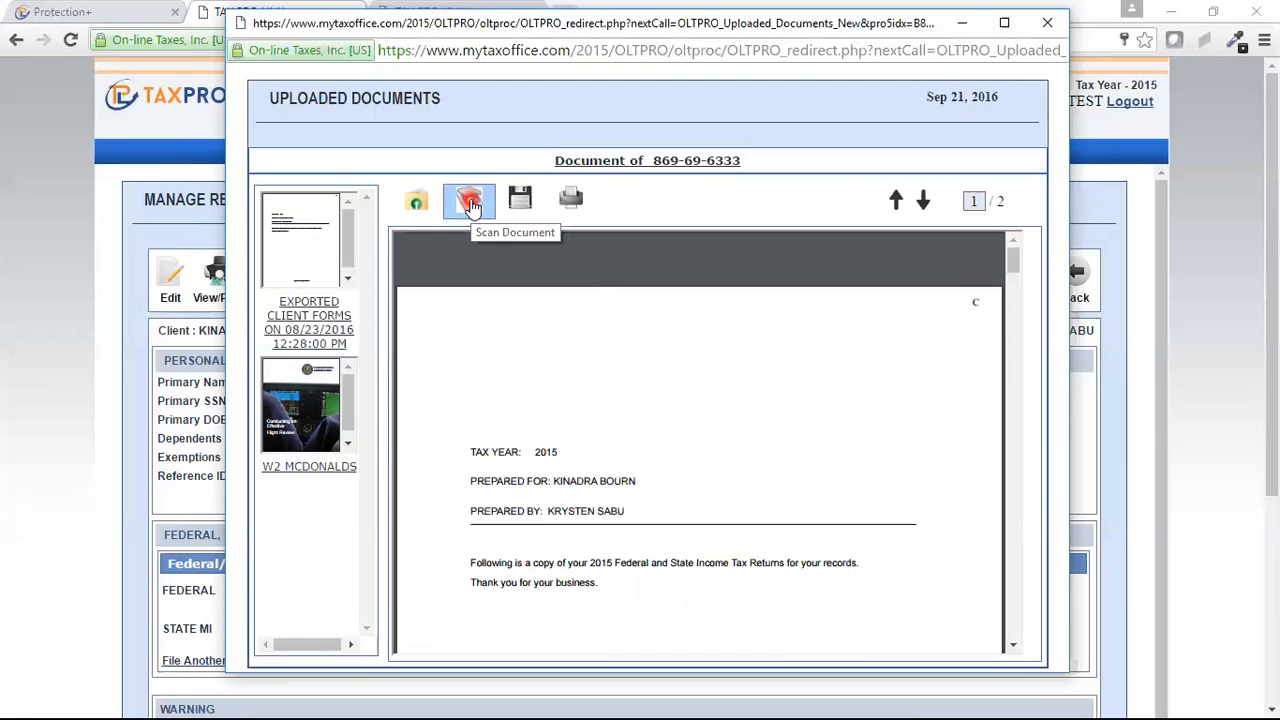
{"action": "left_click", "coordinate": [345, 400]}
{"action": "left_click", "coordinate": [300, 476]}
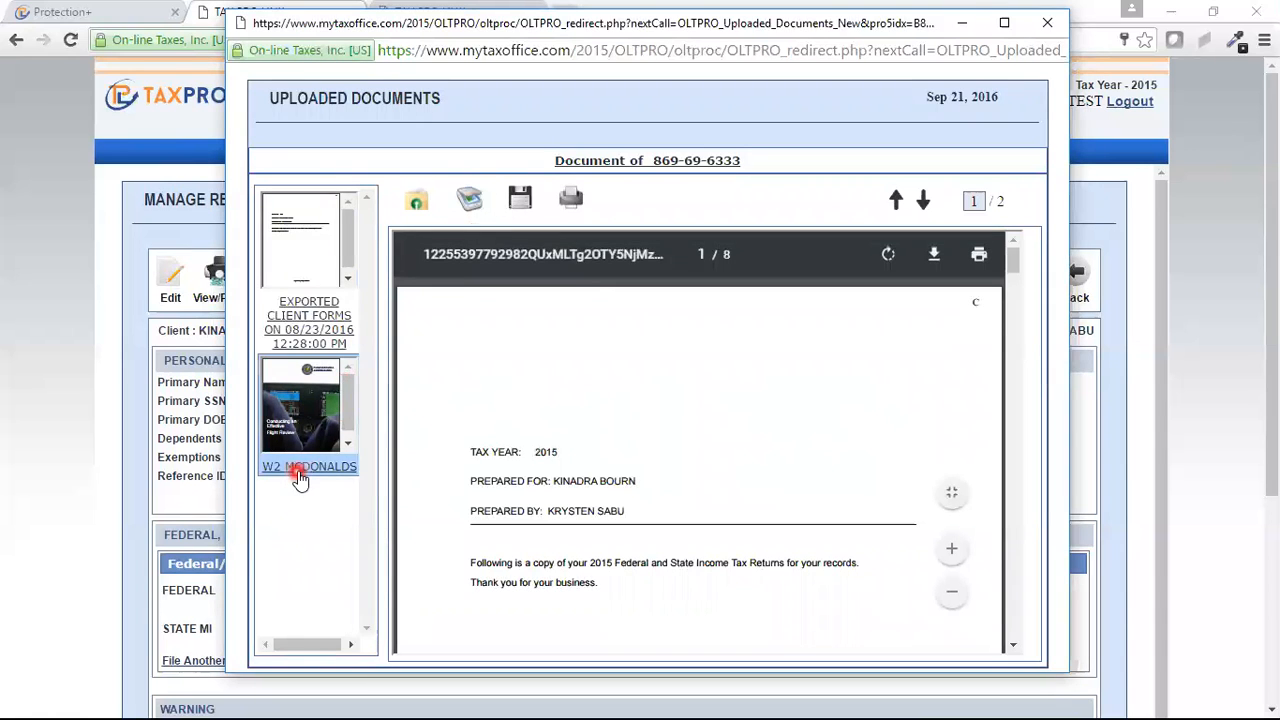
{"action": "left_click", "coordinate": [408, 346]}
{"action": "left_click", "coordinate": [472, 193]}
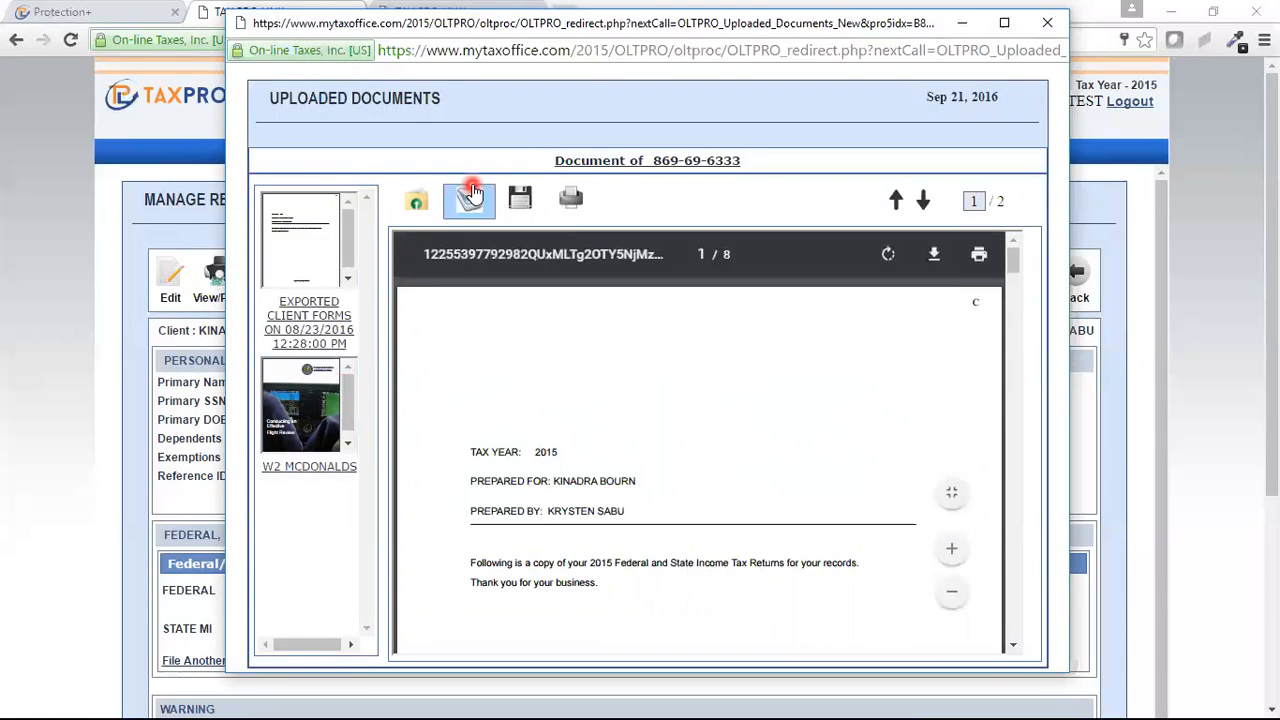
{"action": "left_click", "coordinate": [305, 470]}
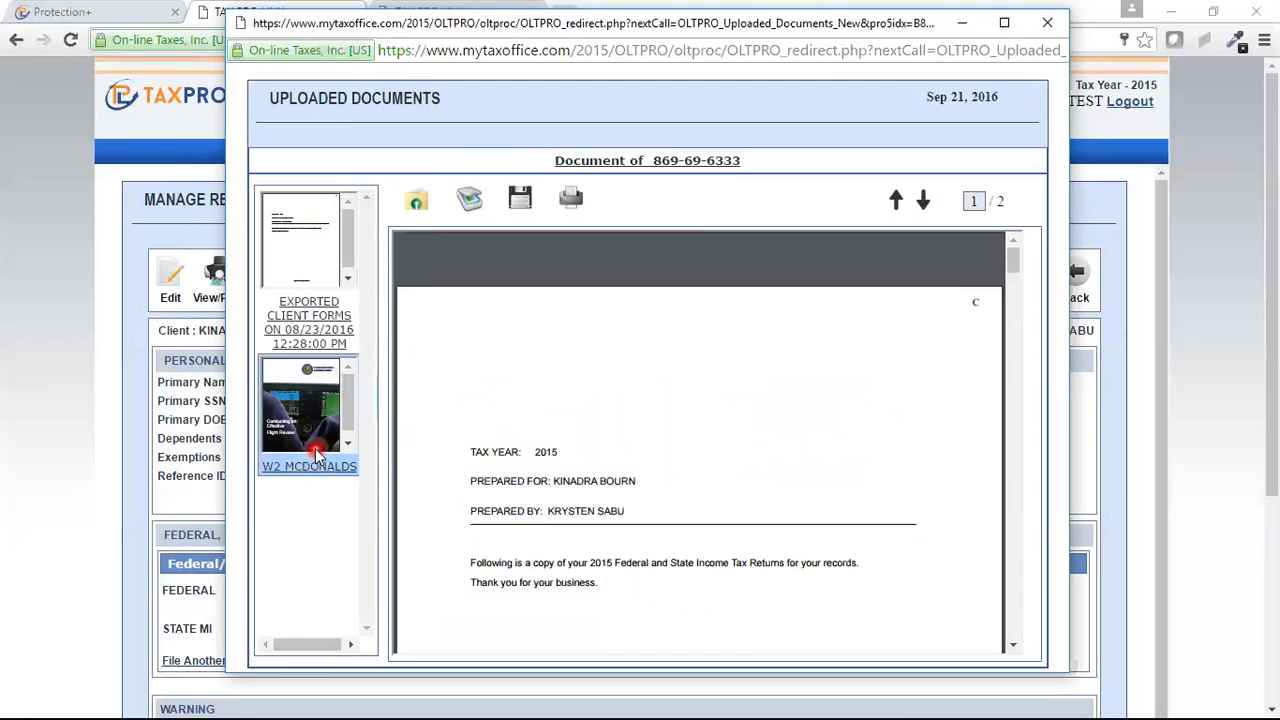
{"action": "left_click", "coordinate": [583, 199]}
{"action": "left_click", "coordinate": [515, 202]}
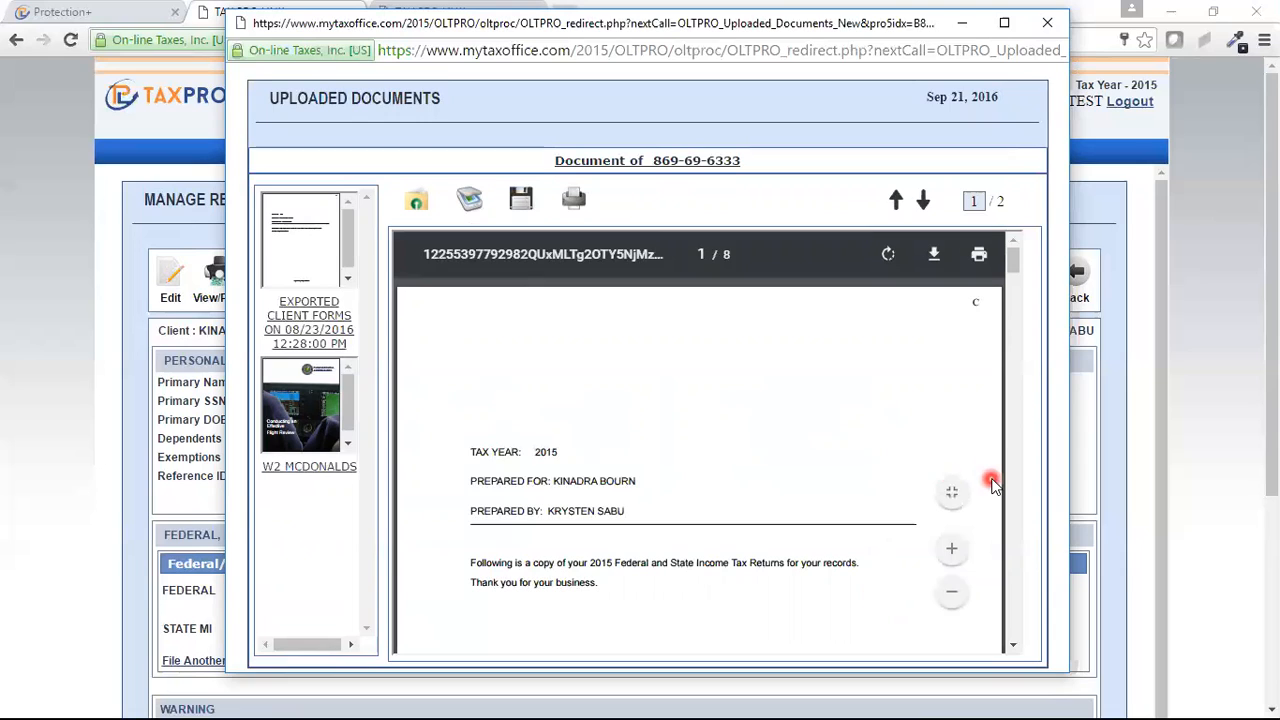
{"action": "left_click", "coordinate": [88, 268]}
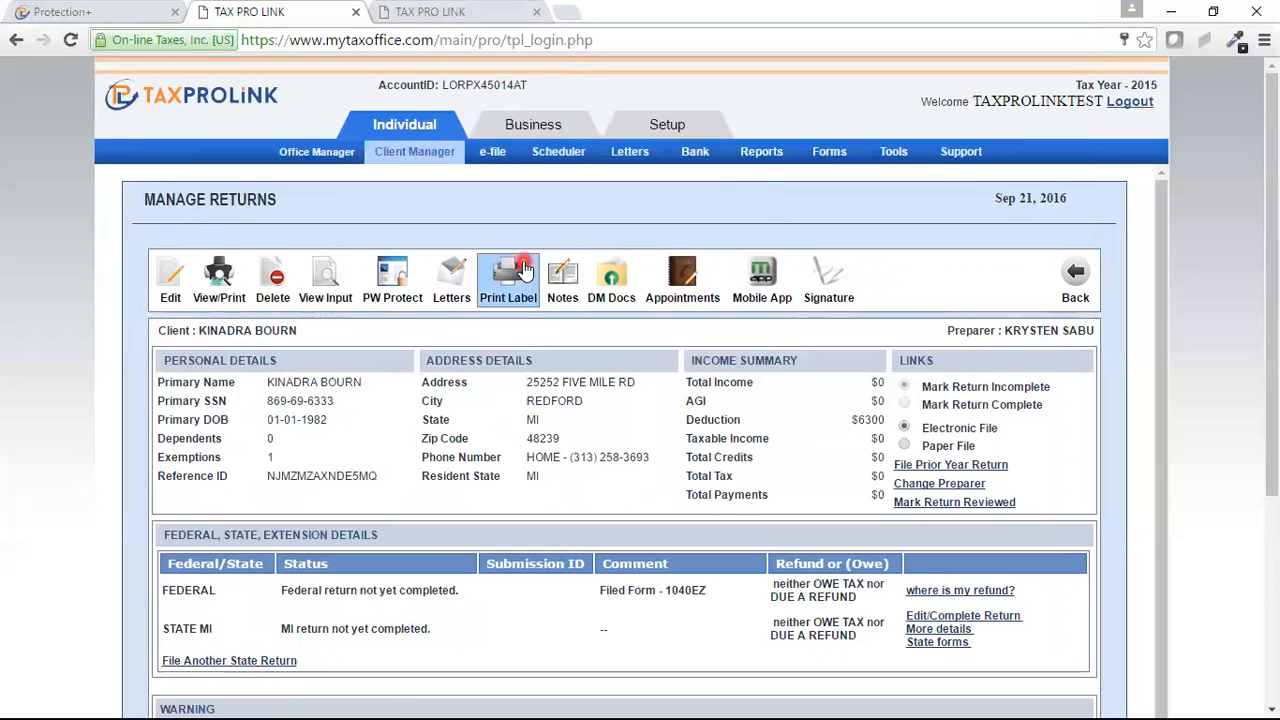
Open the password protection page for the client's return and view its password fields and the Client Manager options
{"action": "left_click", "coordinate": [395, 285]}
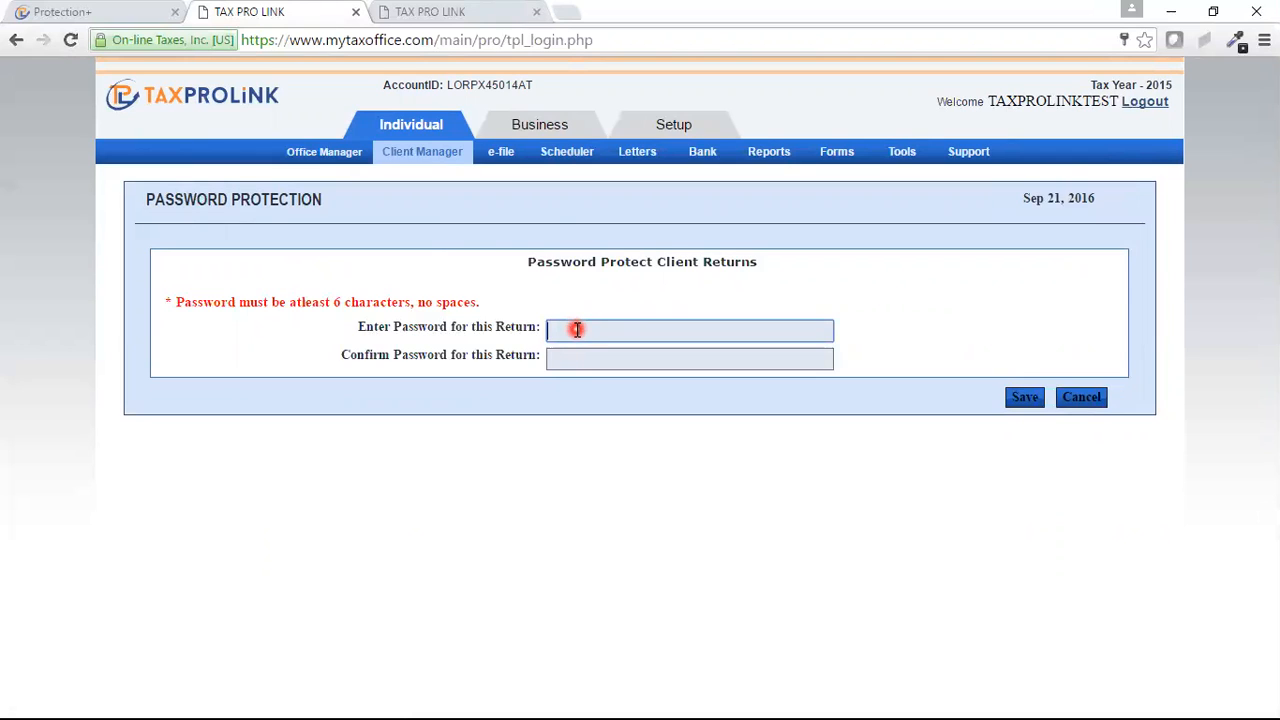
{"action": "left_click", "coordinate": [427, 146]}
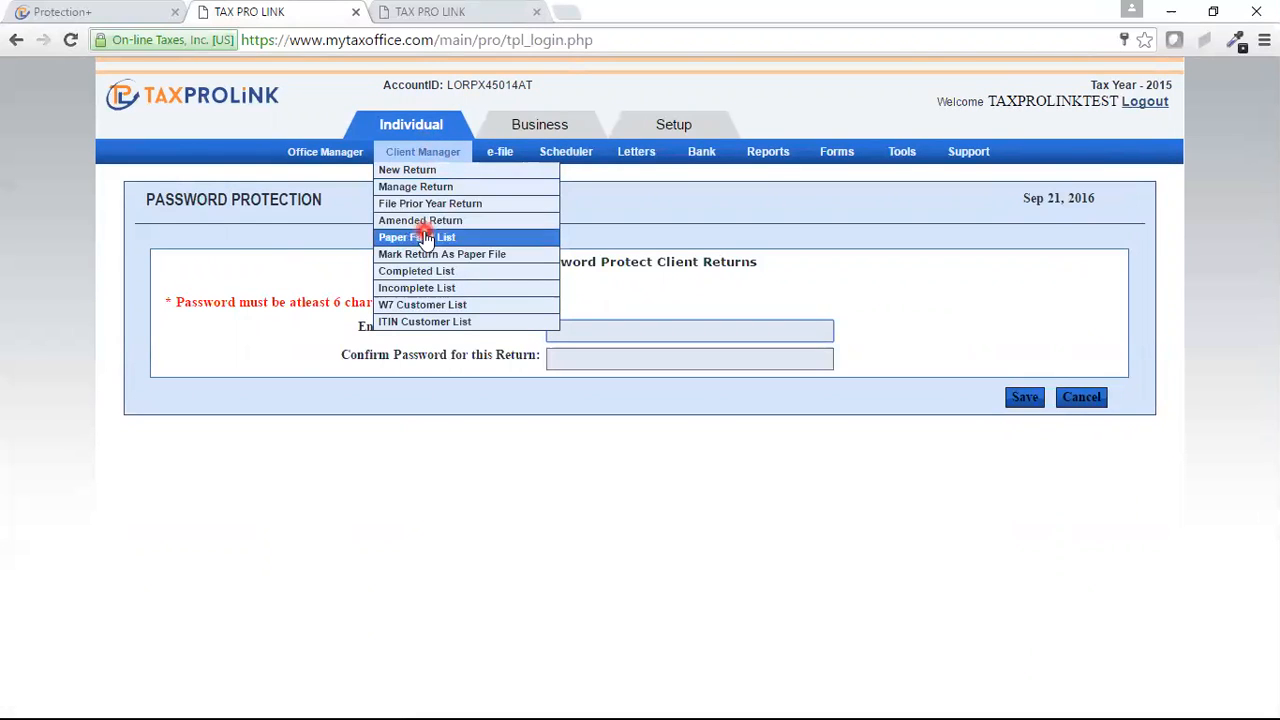
{"action": "left_click", "coordinate": [272, 330]}
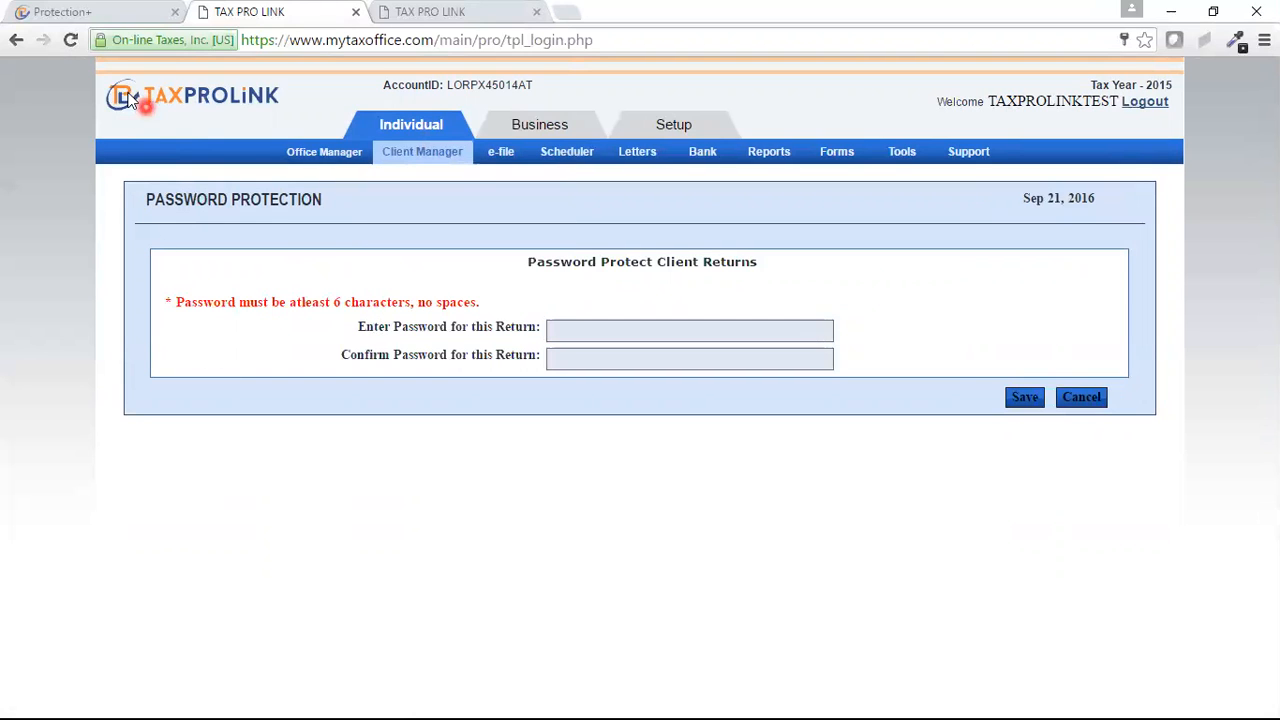
Leave the password protection page and open the client's return for editing with the Interview Input type
{"action": "left_click", "coordinate": [17, 40]}
{"action": "left_click", "coordinate": [17, 40]}
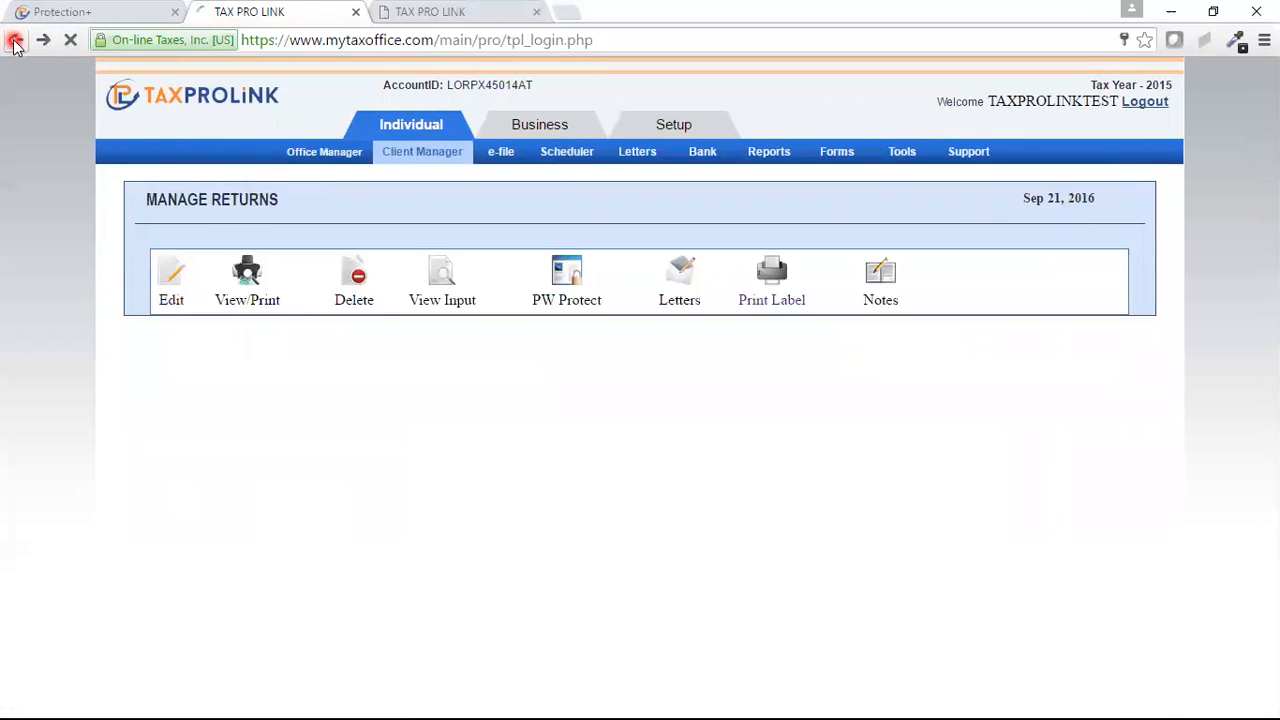
{"action": "left_click", "coordinate": [168, 278]}
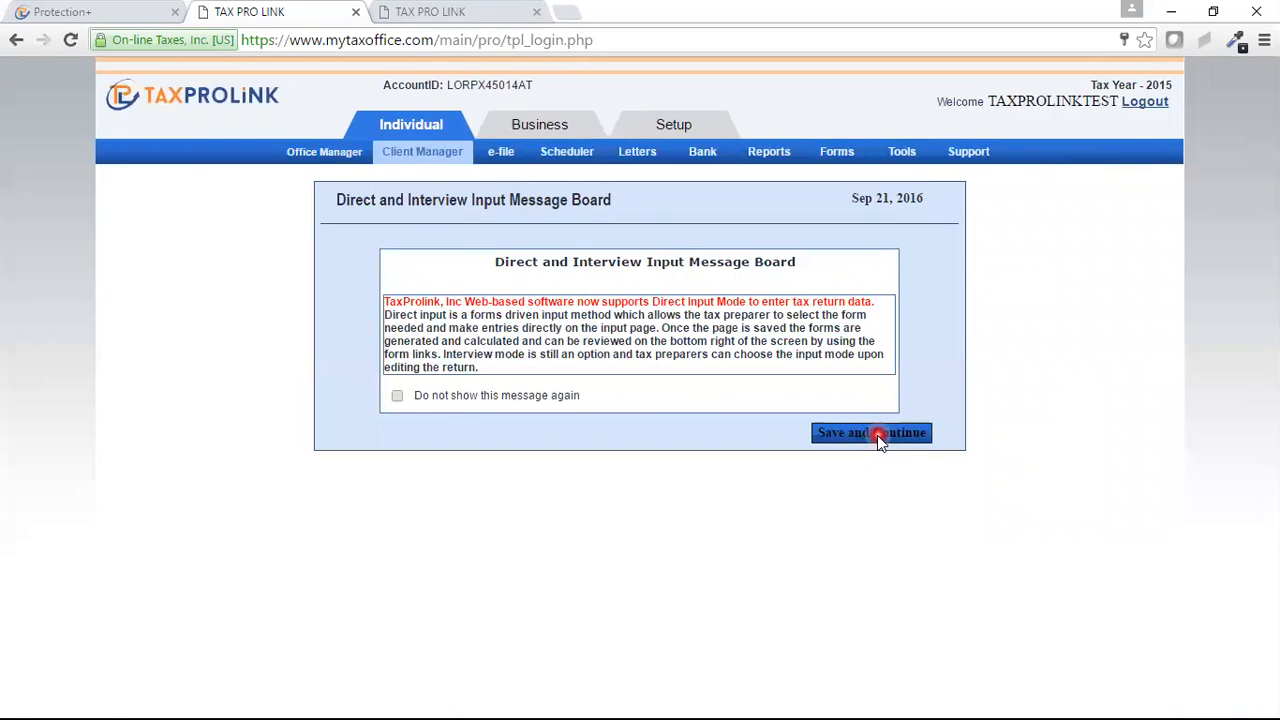
{"action": "left_click", "coordinate": [877, 435]}
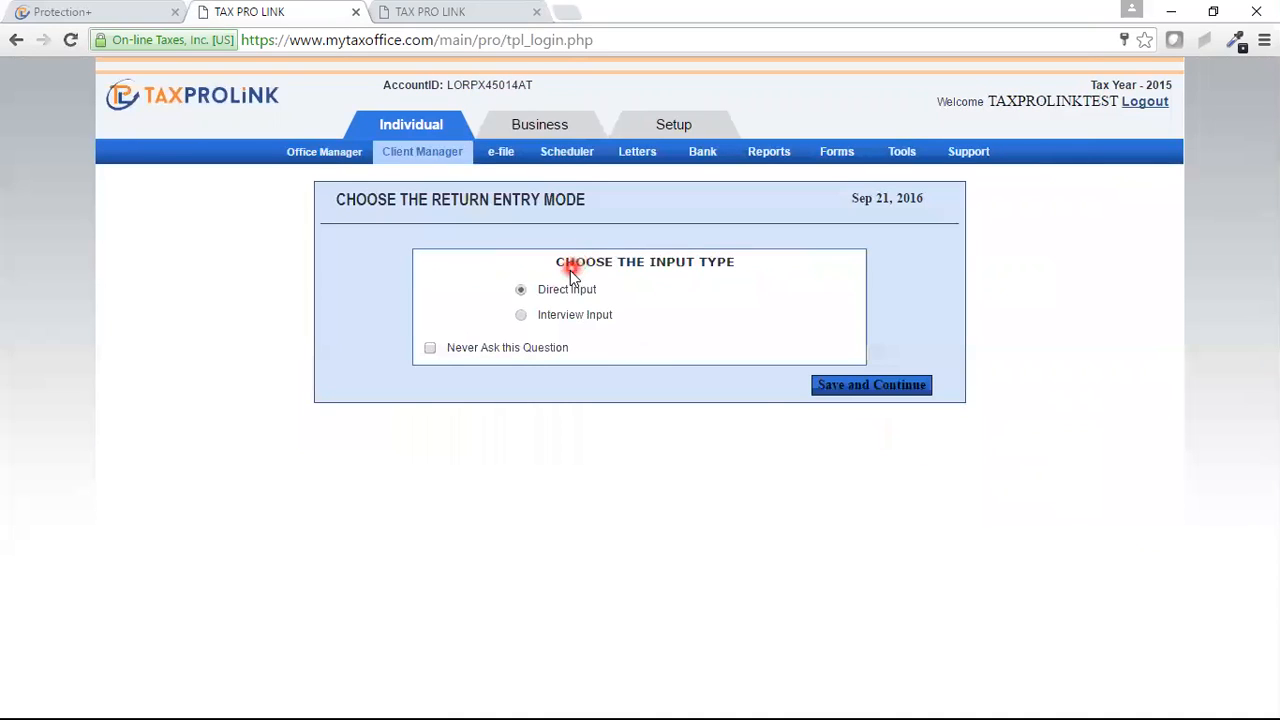
{"action": "left_click", "coordinate": [521, 317]}
{"action": "left_click", "coordinate": [864, 388]}
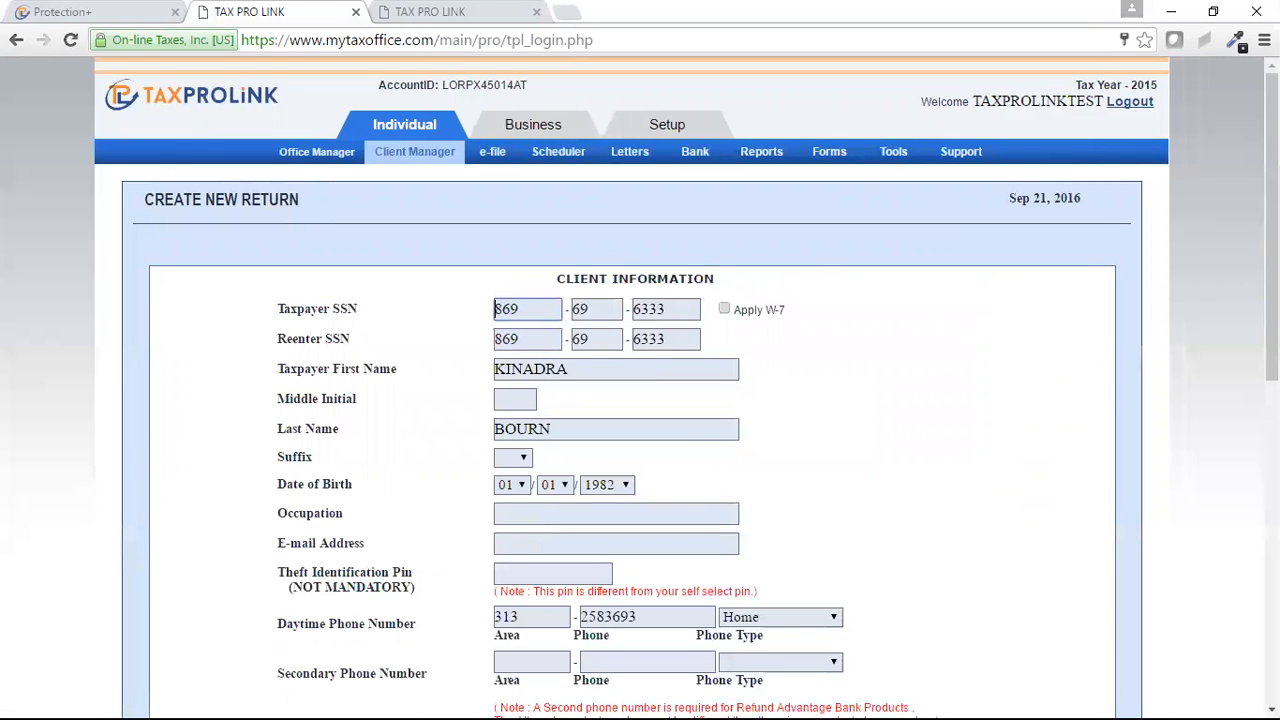
Review the client, address, resident state and other information on the return, save it and continue to the filing status page
{"action": "scroll", "coordinate": [640, 388], "scroll_direction": "down", "scroll_amount": 3}
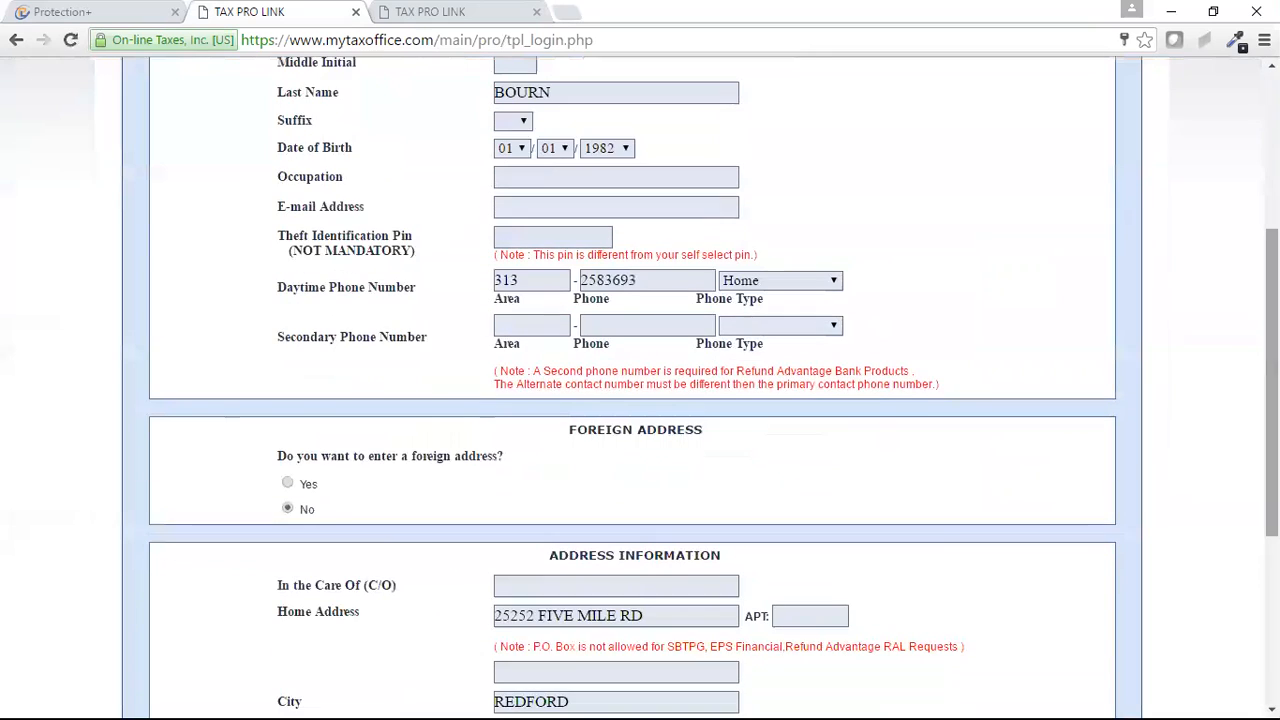
{"action": "scroll", "coordinate": [640, 388], "scroll_direction": "down", "scroll_amount": 3}
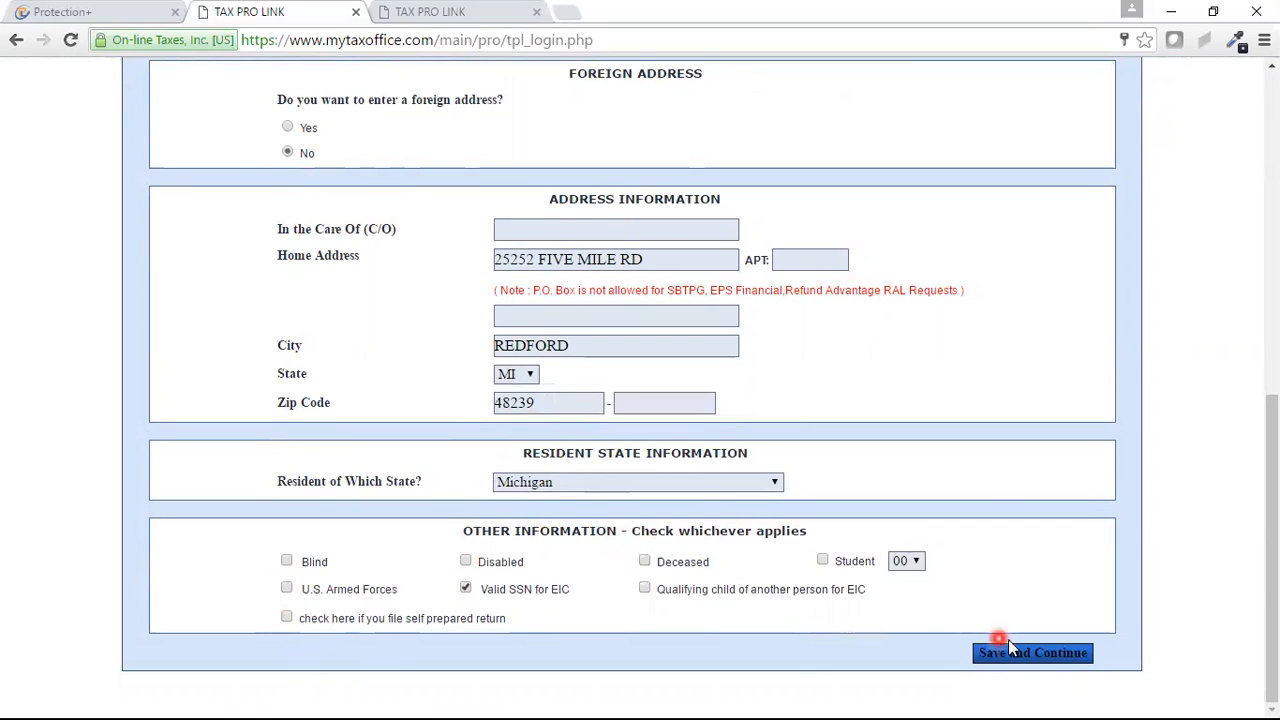
{"action": "left_click", "coordinate": [1030, 660]}
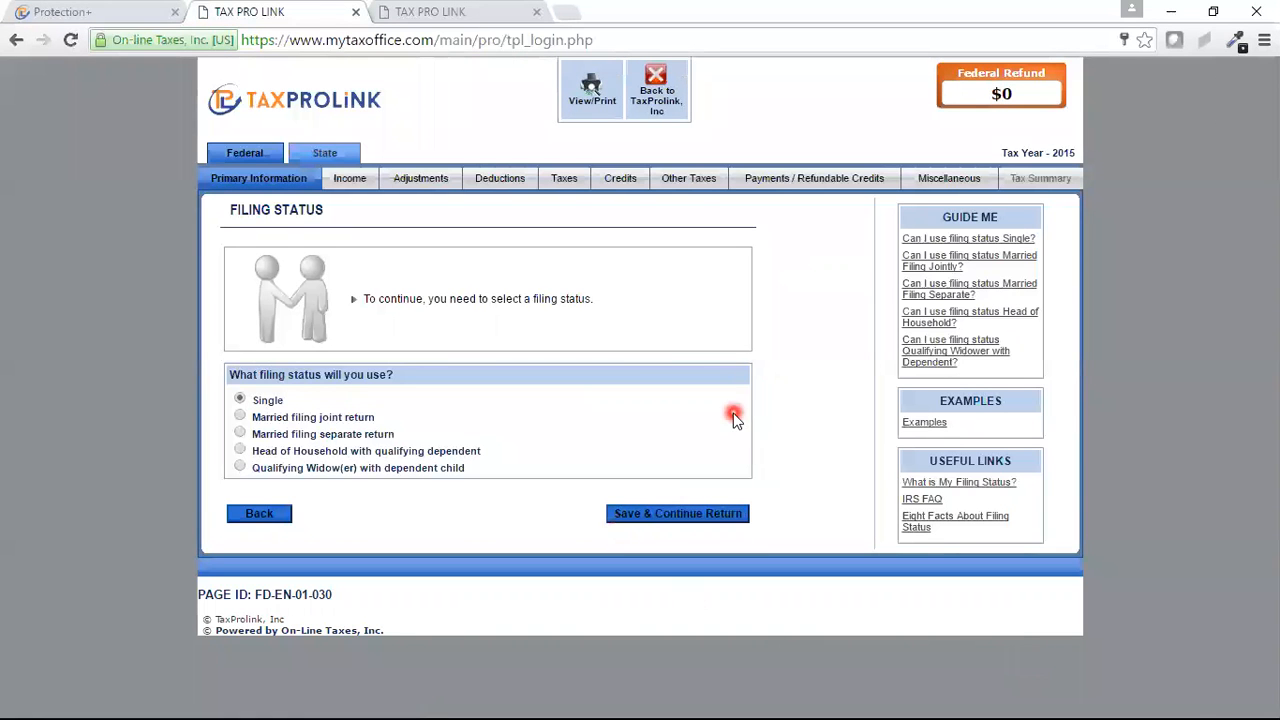
Examine the topics offered in the federal interview sections, including Primary Information, Income, Adjustments and Miscellaneous
{"action": "mouse_move", "coordinate": [246, 180]}
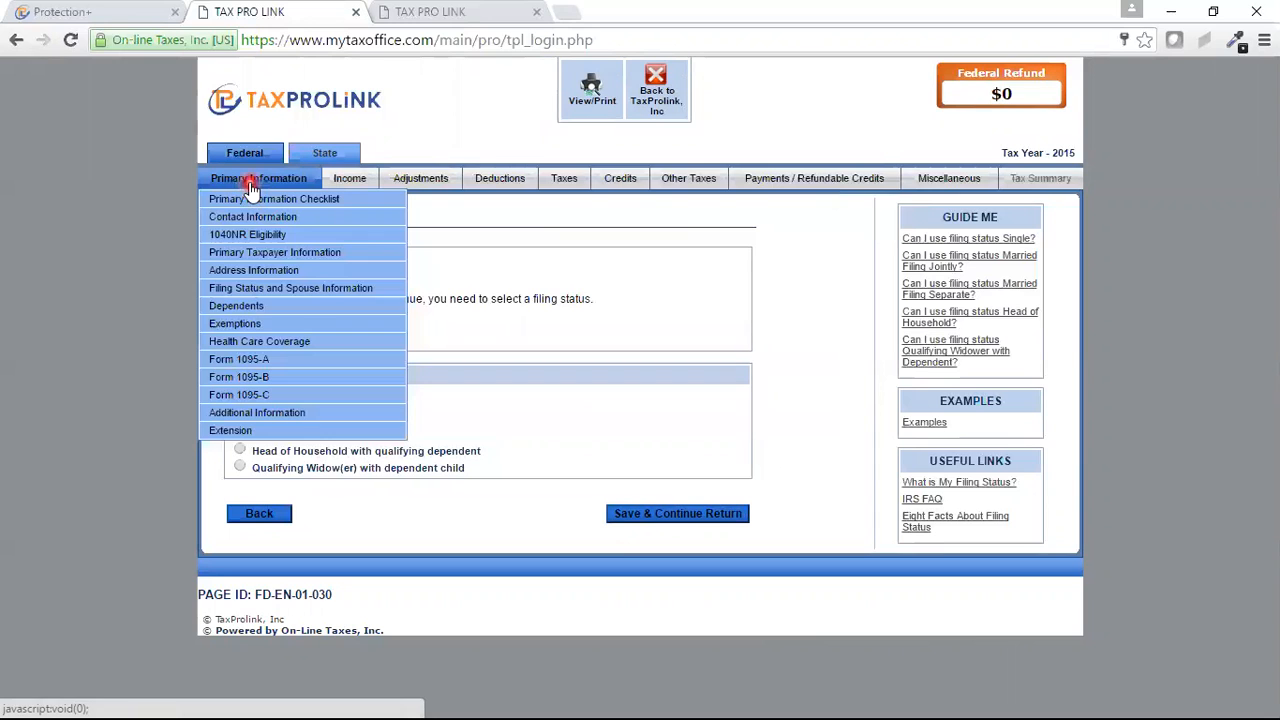
{"action": "mouse_move", "coordinate": [345, 183]}
{"action": "mouse_move", "coordinate": [370, 437]}
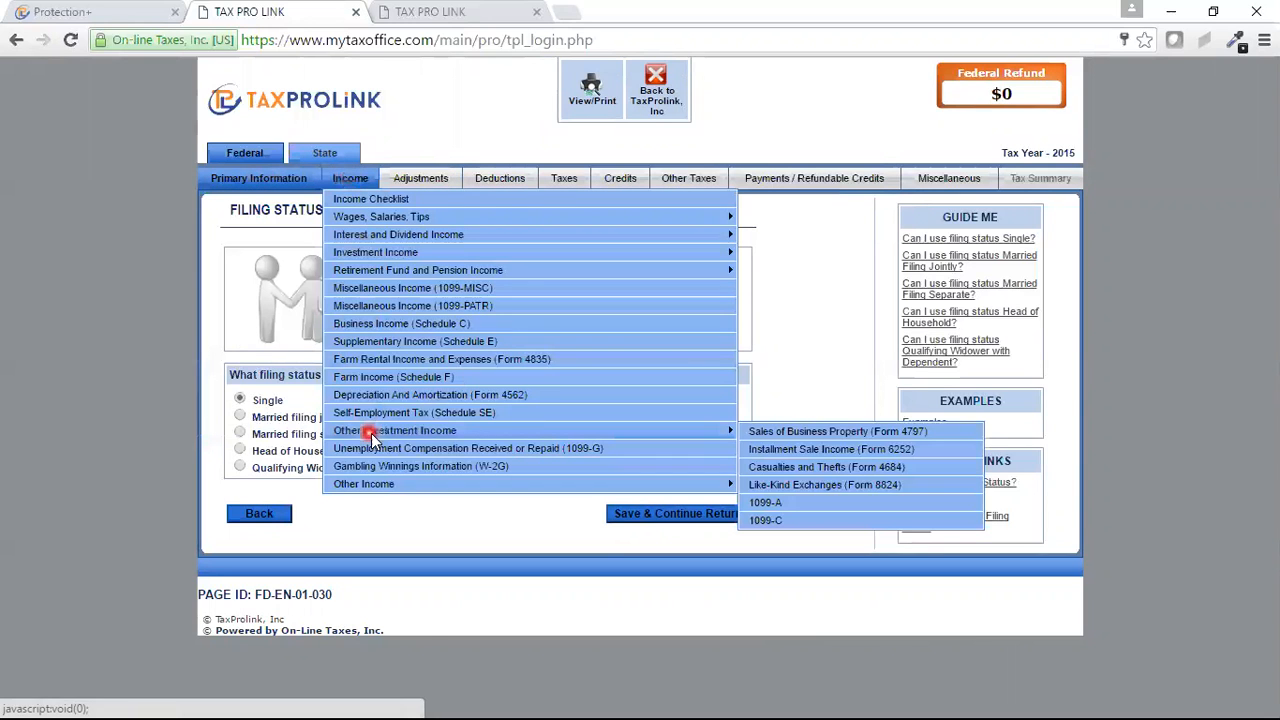
{"action": "mouse_move", "coordinate": [420, 190]}
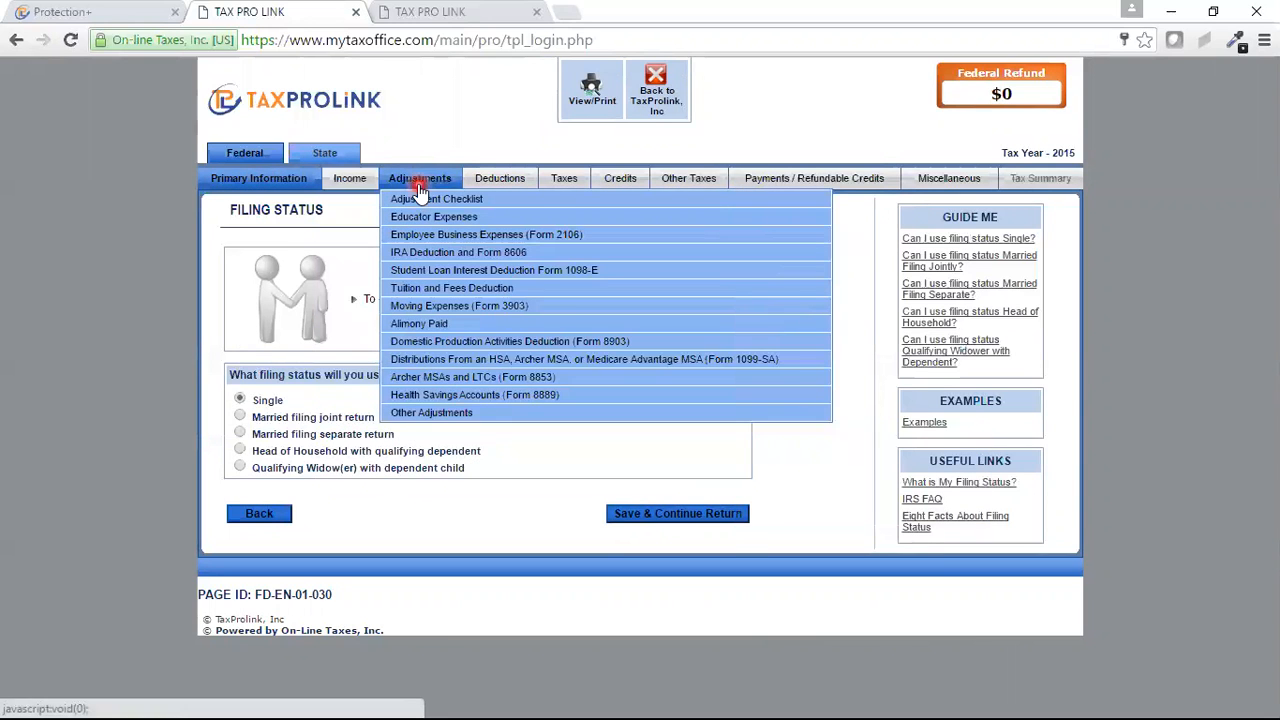
{"action": "mouse_move", "coordinate": [768, 188]}
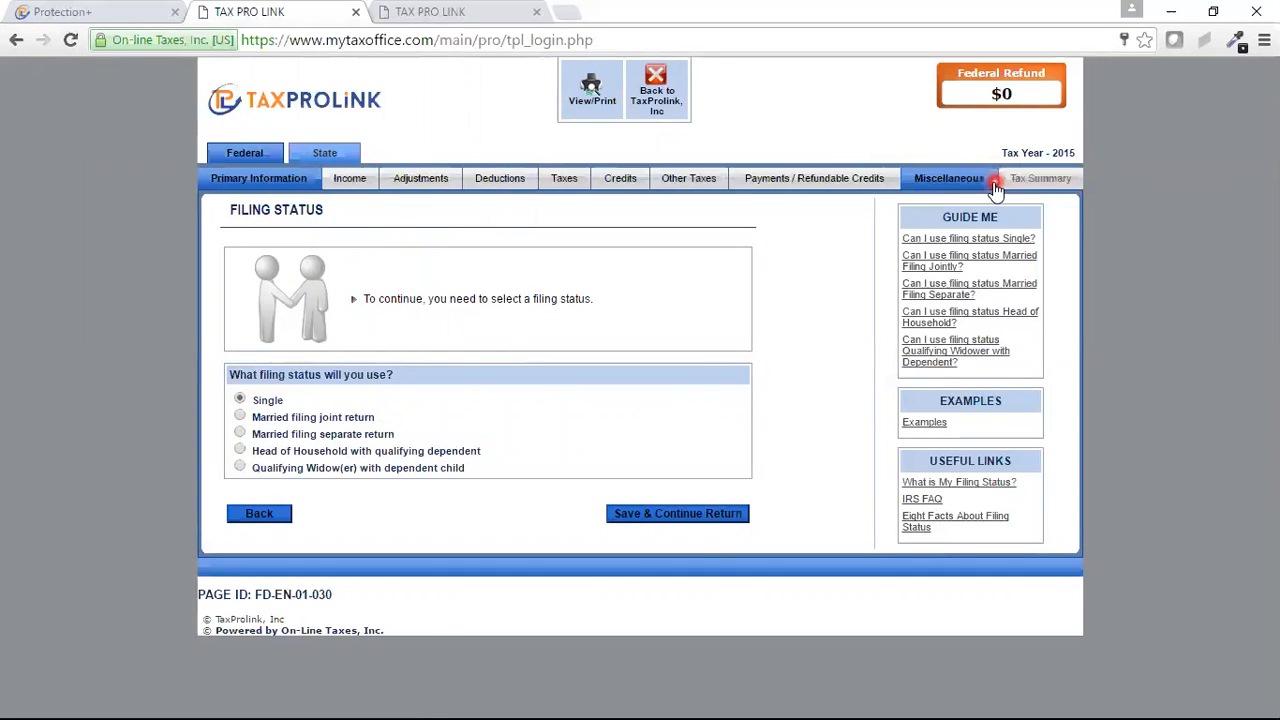
{"action": "mouse_move", "coordinate": [975, 185]}
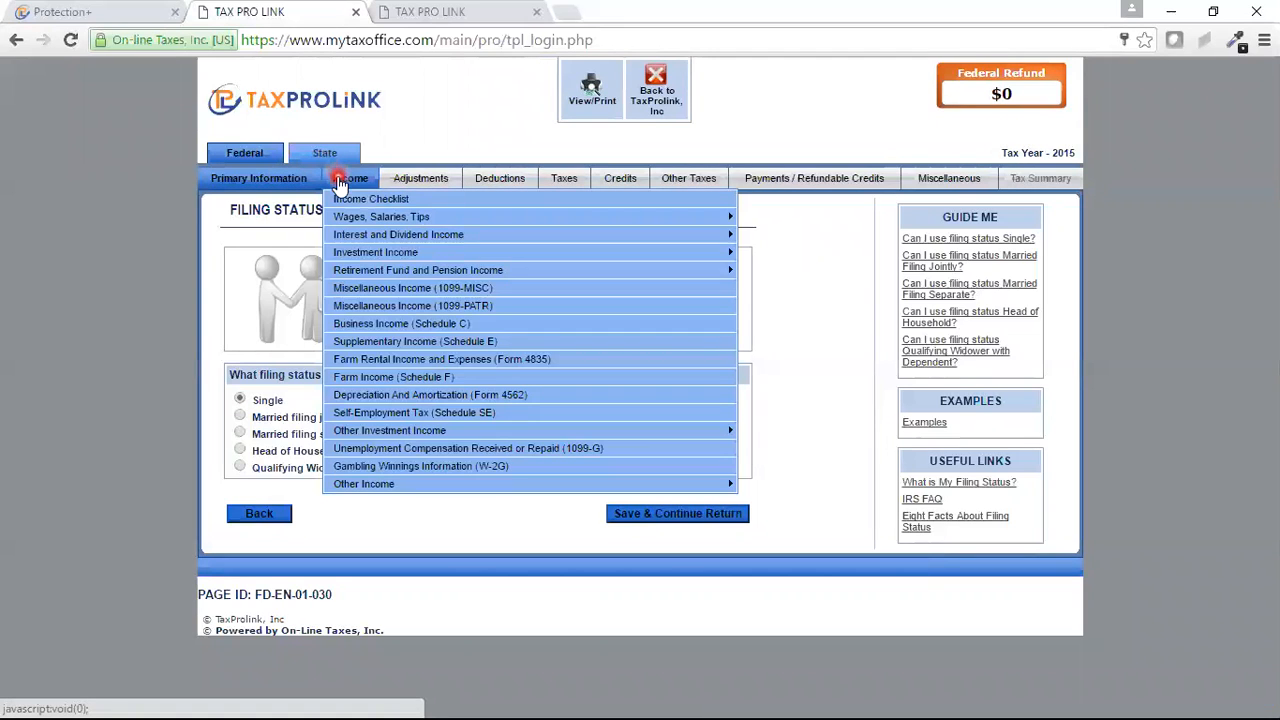
Review the Income section checklist from wages to other types of income, and finish the section to reach Adjustments
{"action": "left_click", "coordinate": [338, 182]}
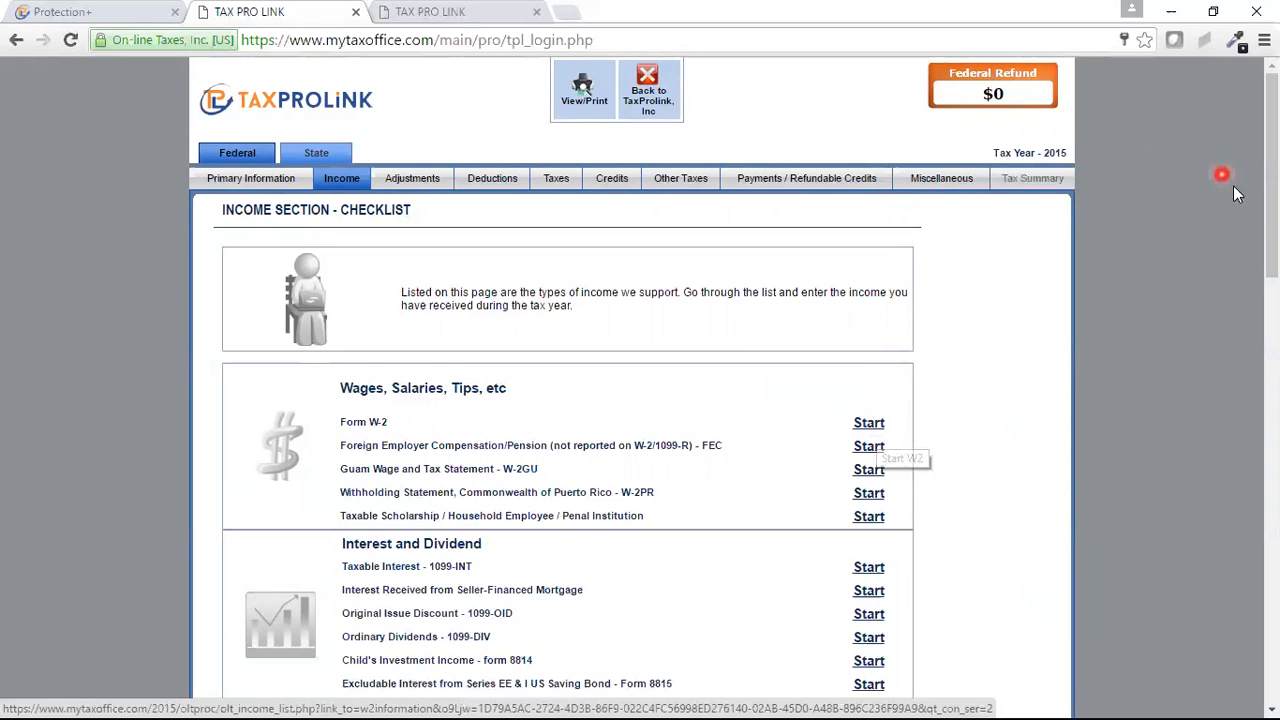
{"action": "scroll", "coordinate": [1272, 180], "scroll_direction": "down", "scroll_amount": 1}
{"action": "scroll", "coordinate": [640, 400], "scroll_direction": "down", "scroll_amount": 1}
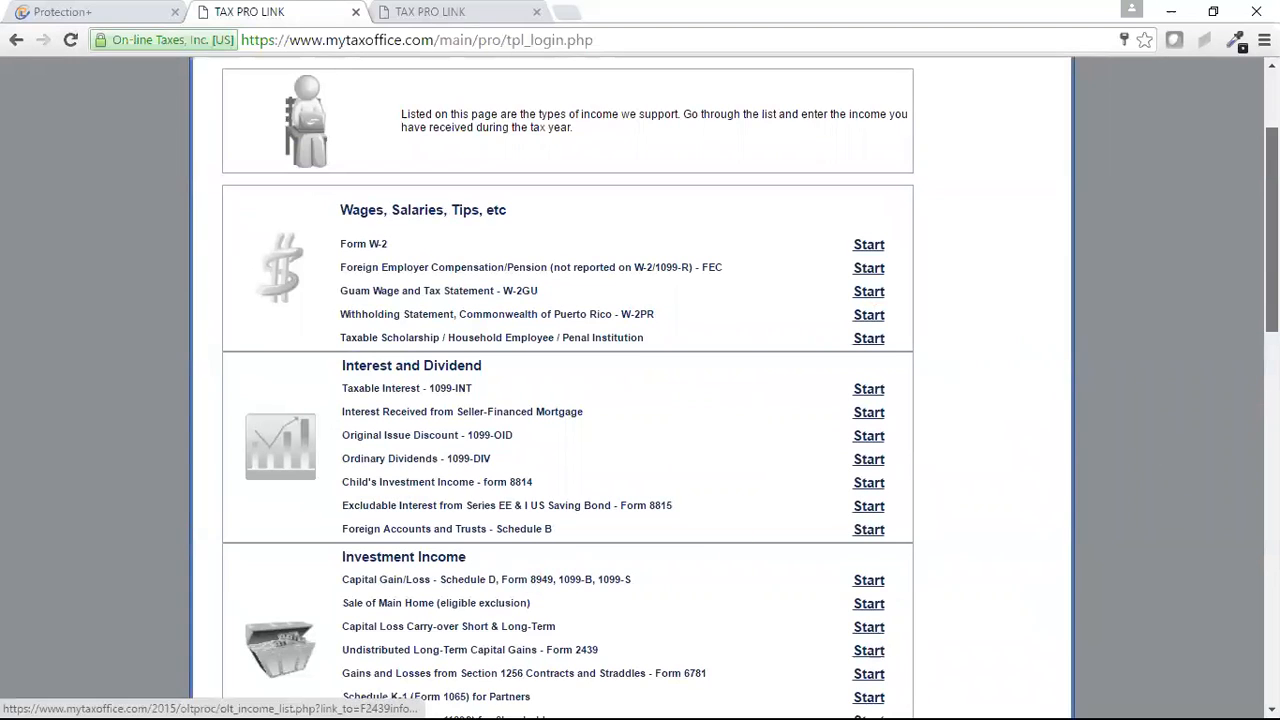
{"action": "scroll", "coordinate": [1270, 267], "scroll_direction": "down", "scroll_amount": 3}
{"action": "left_click_drag", "start_coordinate": [1271, 340], "coordinate": [1271, 378]}
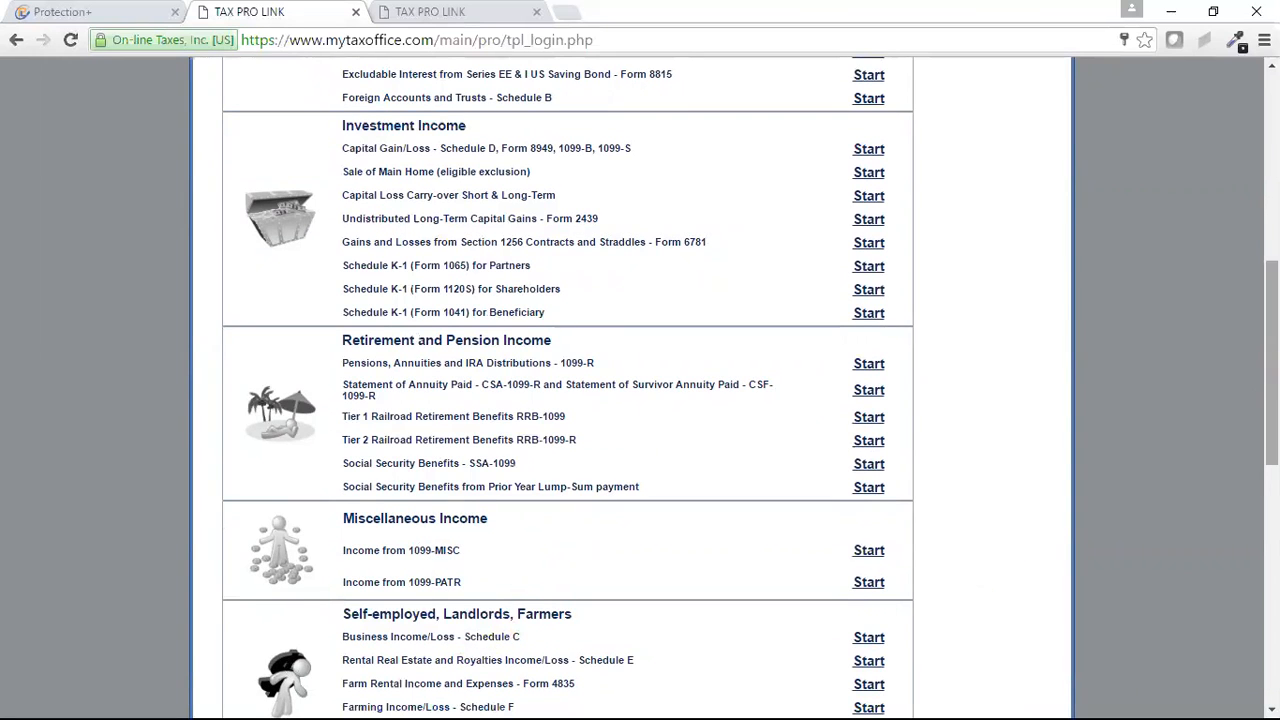
{"action": "scroll", "coordinate": [822, 650], "scroll_direction": "down", "scroll_amount": 8}
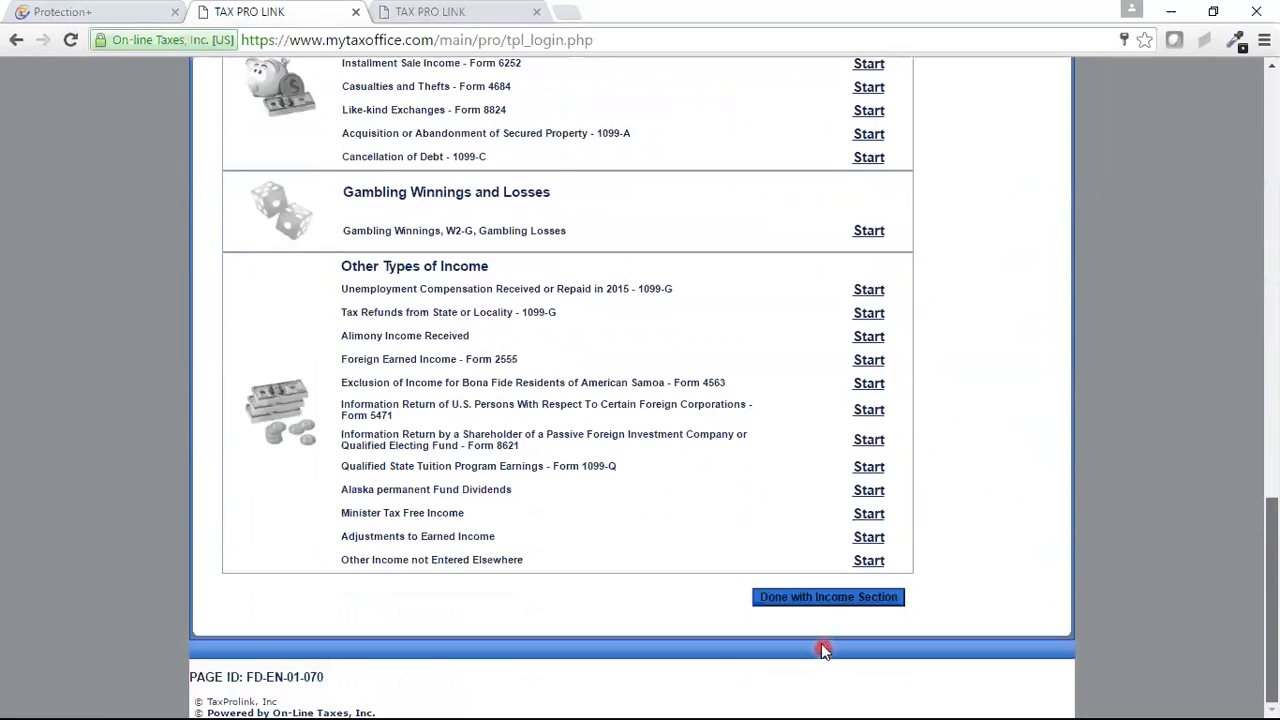
{"action": "left_click", "coordinate": [826, 600]}
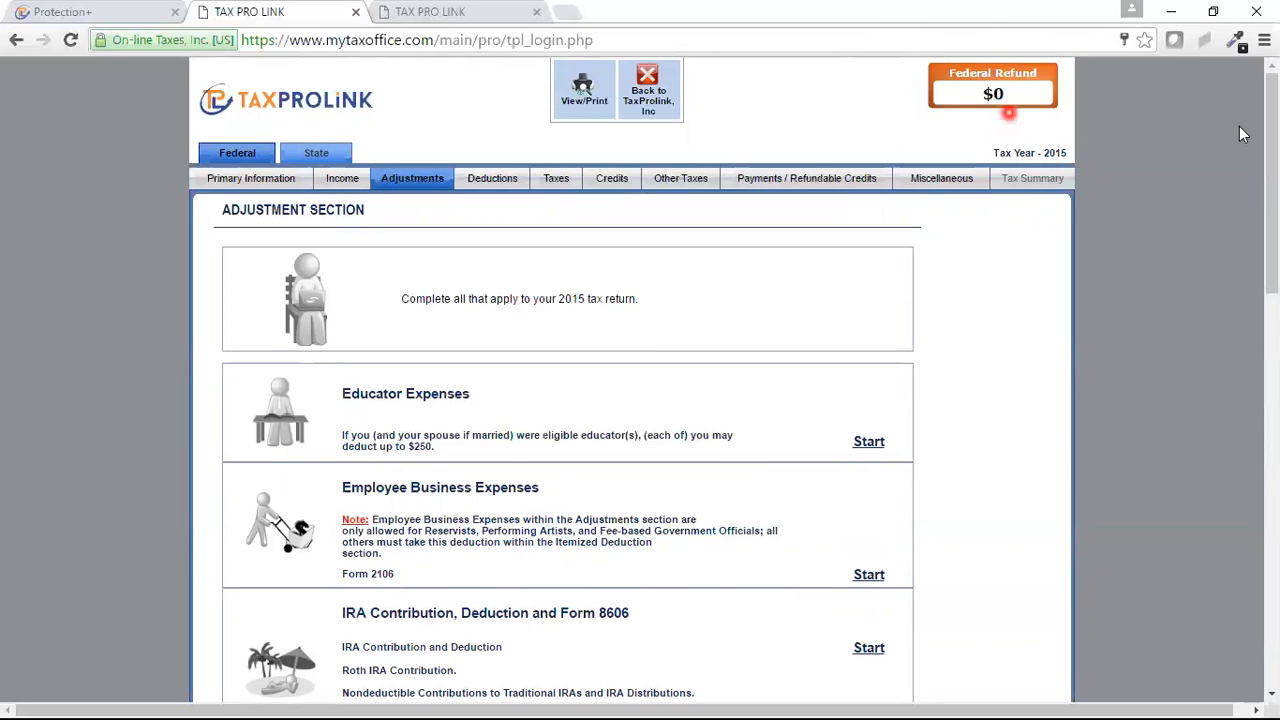
View the Adjustment section and the State option, and go back to the client's Manage Returns page
{"action": "left_click_drag", "start_coordinate": [1268, 228], "coordinate": [1263, 170]}
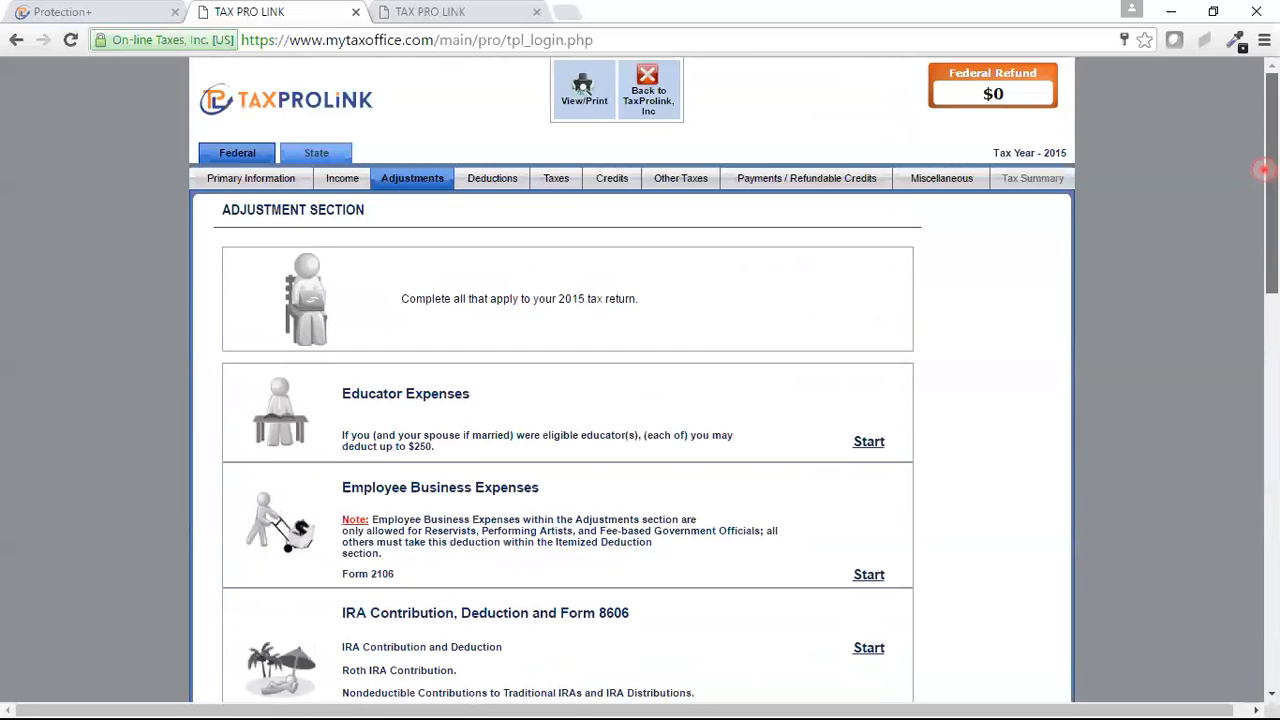
{"action": "left_click", "coordinate": [313, 155]}
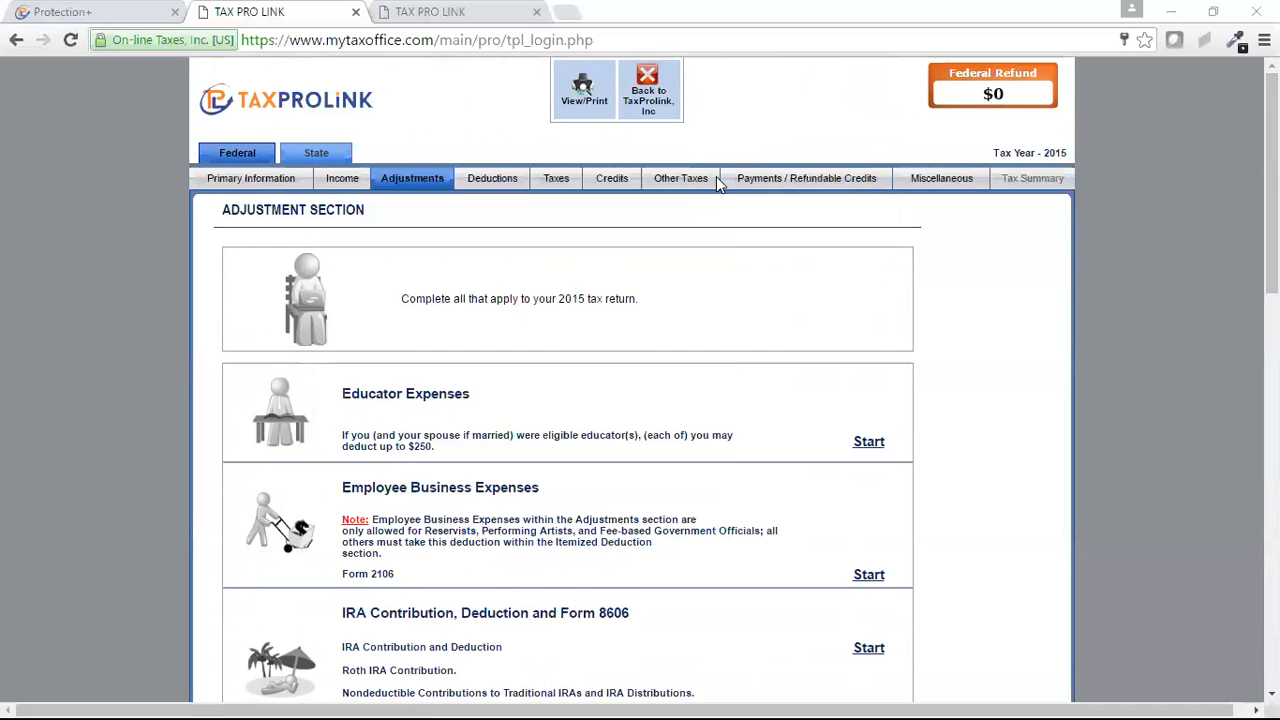
{"action": "left_click", "coordinate": [645, 82]}
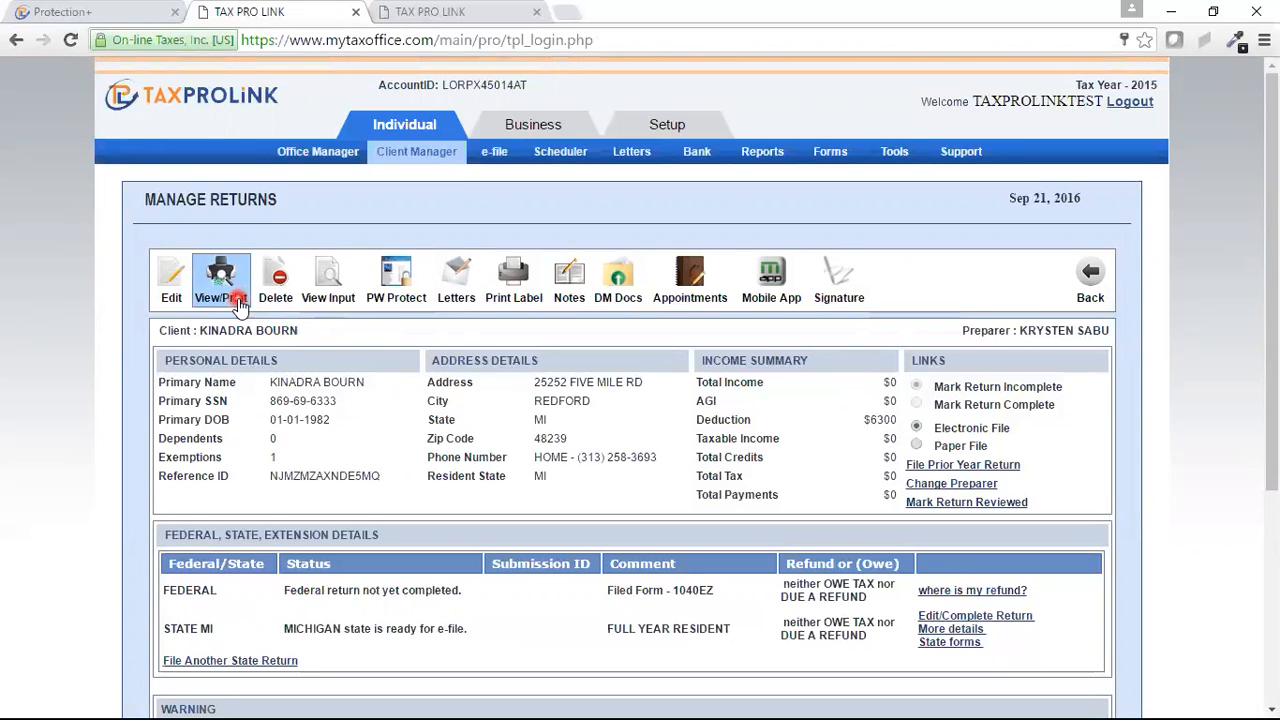
Check the edit option, federal and state return status, warning, payment details and return history on the Manage Returns page
{"action": "left_click", "coordinate": [170, 281]}
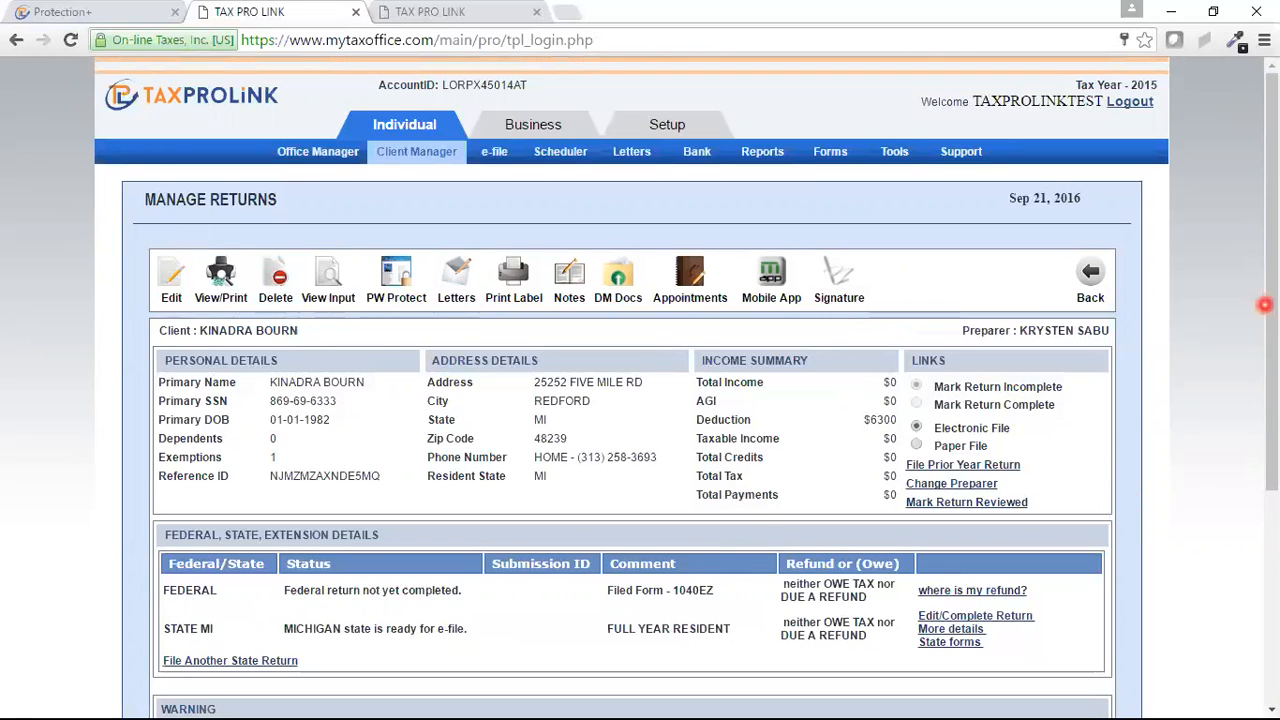
{"action": "scroll", "coordinate": [1265, 305], "scroll_direction": "down", "scroll_amount": 3}
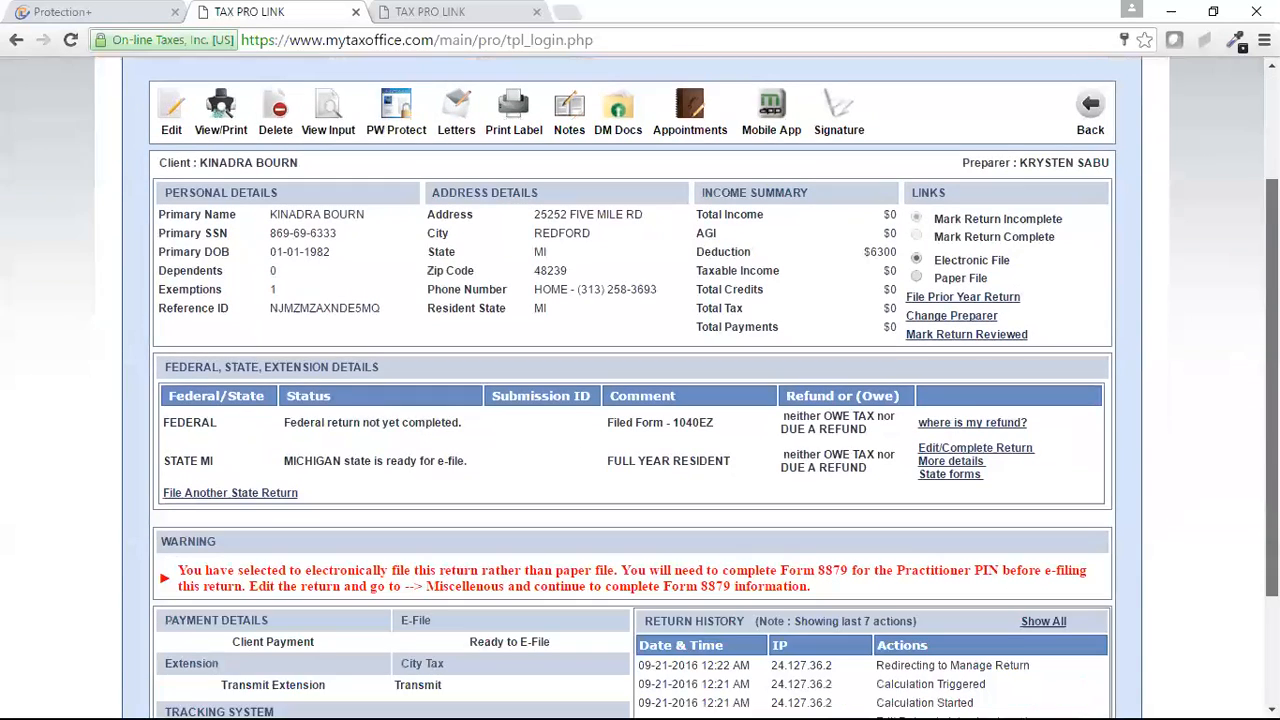
{"action": "scroll", "coordinate": [1265, 305], "scroll_direction": "down", "scroll_amount": 2}
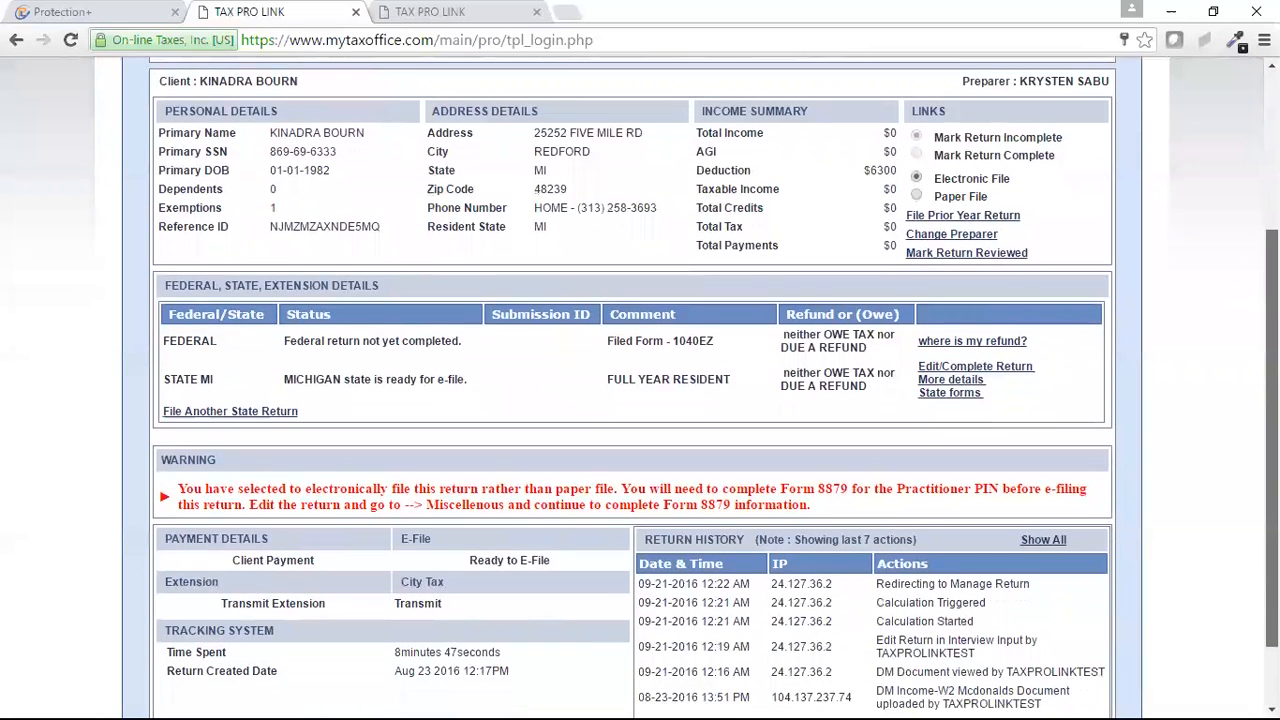